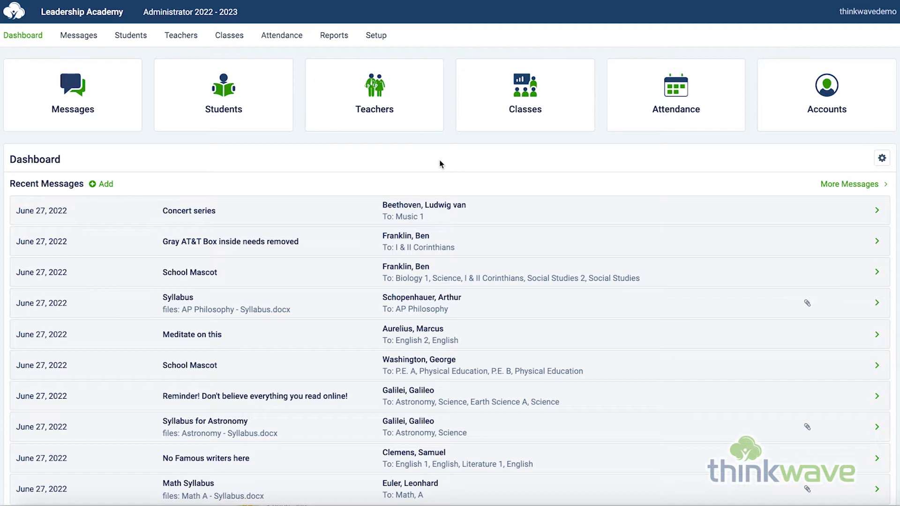
# Create a new custom report from scratch in the school's reports.
pyautogui.click(335, 36)
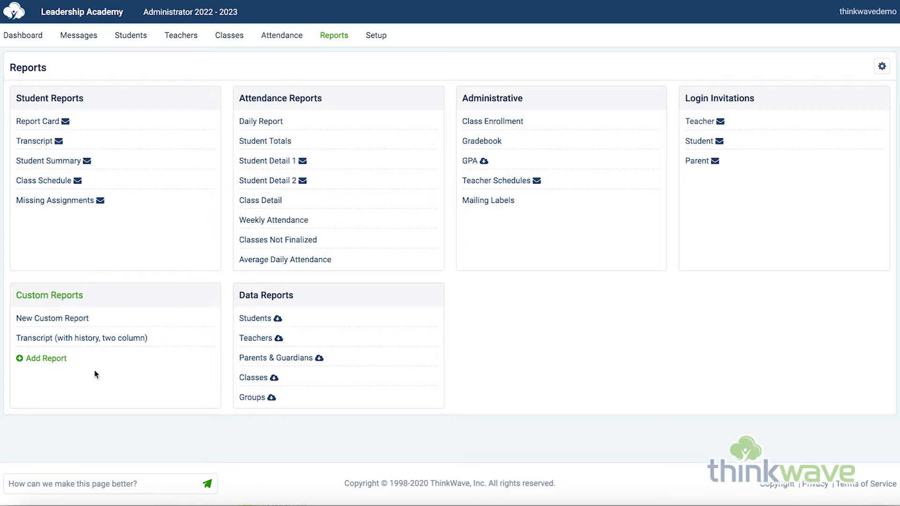
pyautogui.click(52, 360)
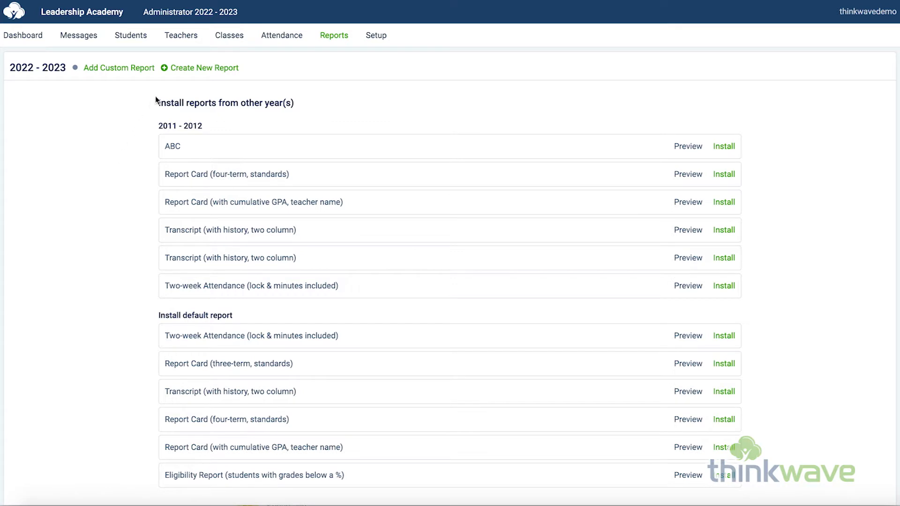
pyautogui.click(199, 69)
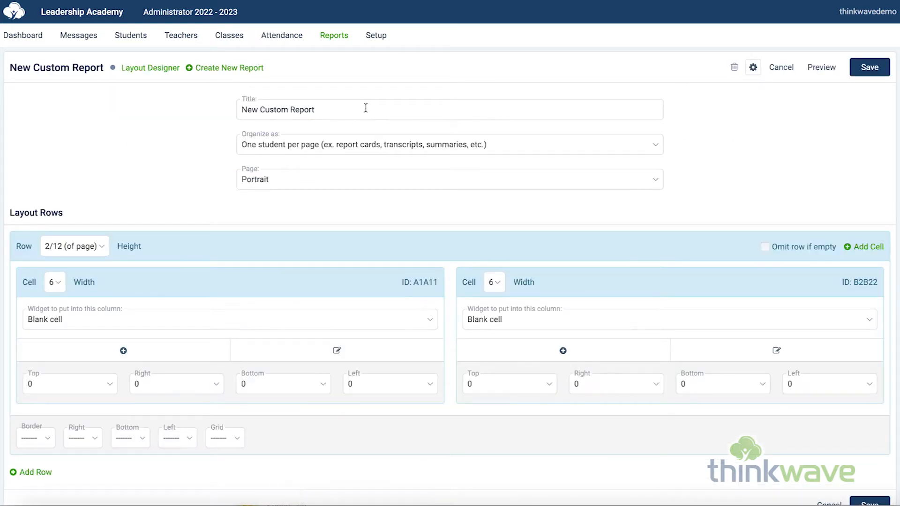
# Title the report Report Card Demo, organize it as one student per page in Portrait, and save it.
pyautogui.click(366, 108)
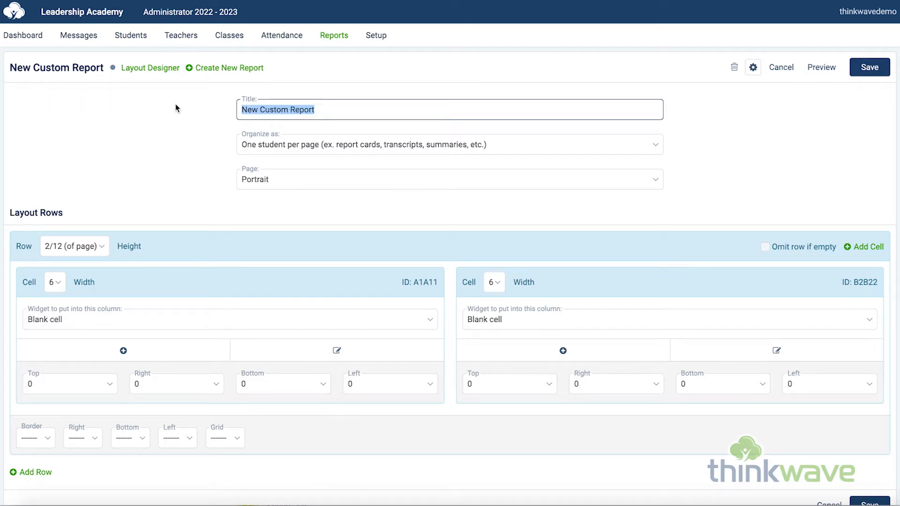
pyautogui.write('Report Card Demo')
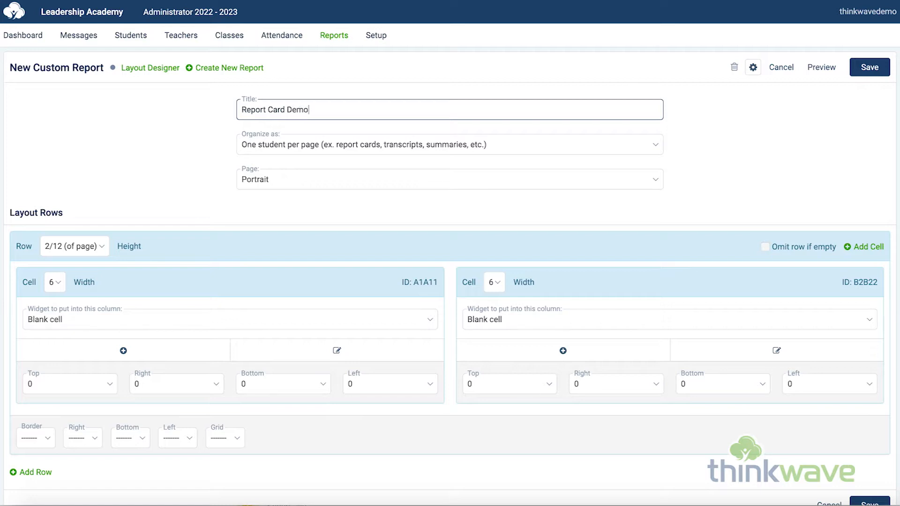
pyautogui.click(396, 144)
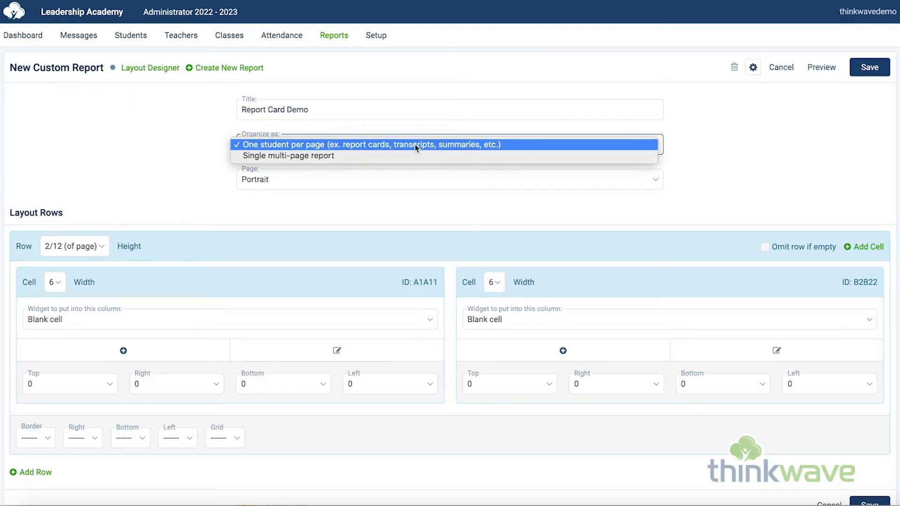
pyautogui.click(415, 147)
pyautogui.click(471, 180)
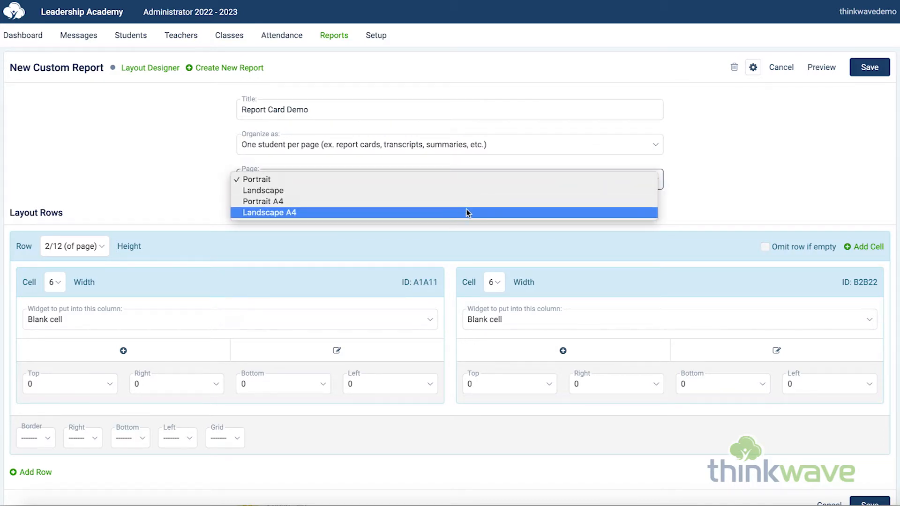
pyautogui.click(467, 180)
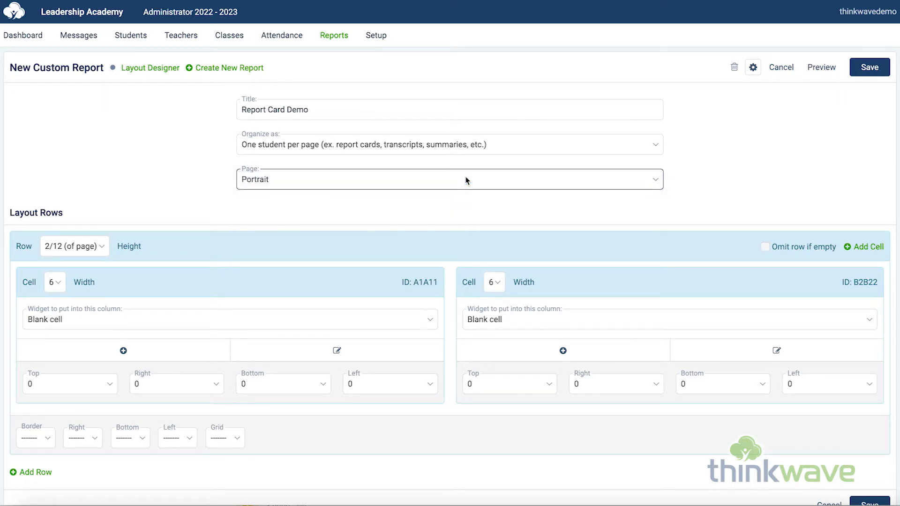
pyautogui.click(866, 70)
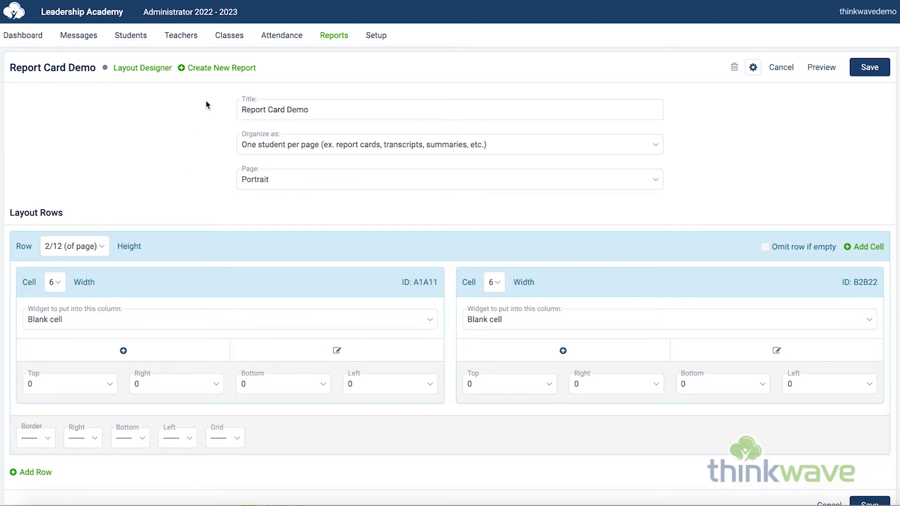
pyautogui.click(162, 68)
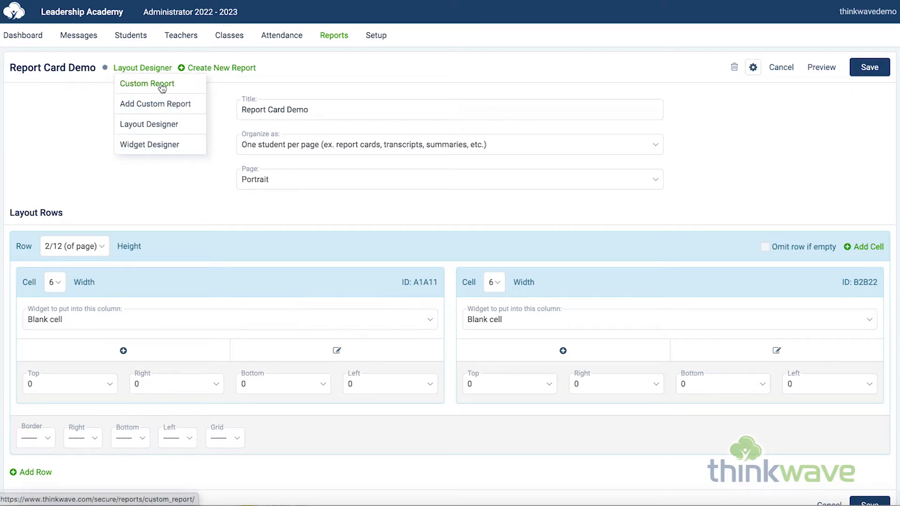
pyautogui.click(149, 145)
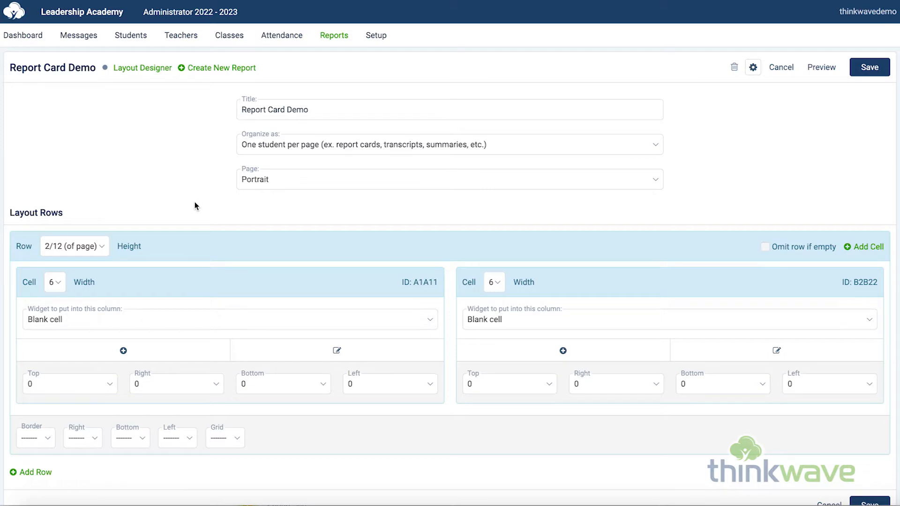
# Set the layout row's height to 12/12 of the page and delete its second cell.
pyautogui.click(96, 247)
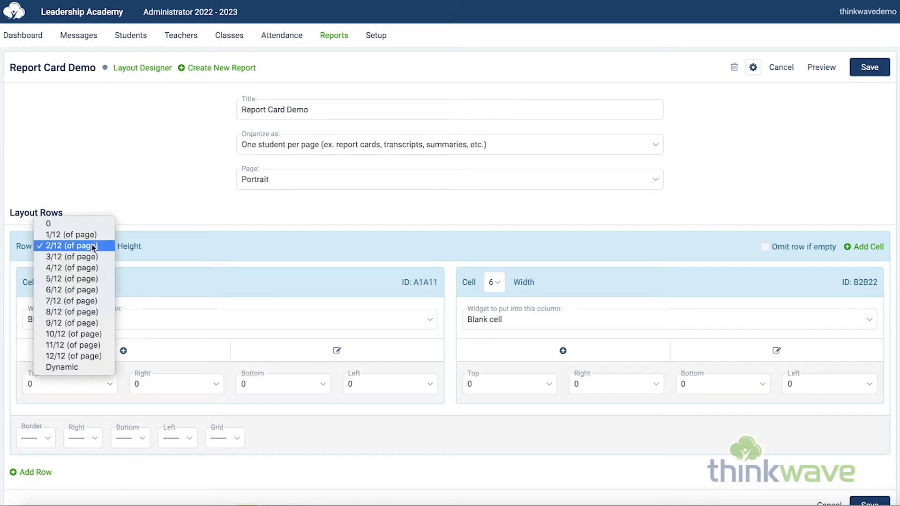
pyautogui.click(102, 356)
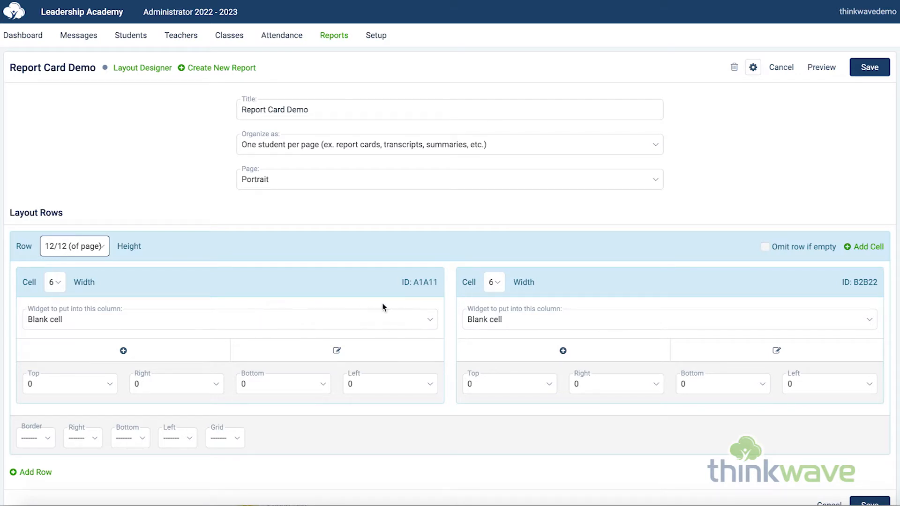
pyautogui.click(496, 283)
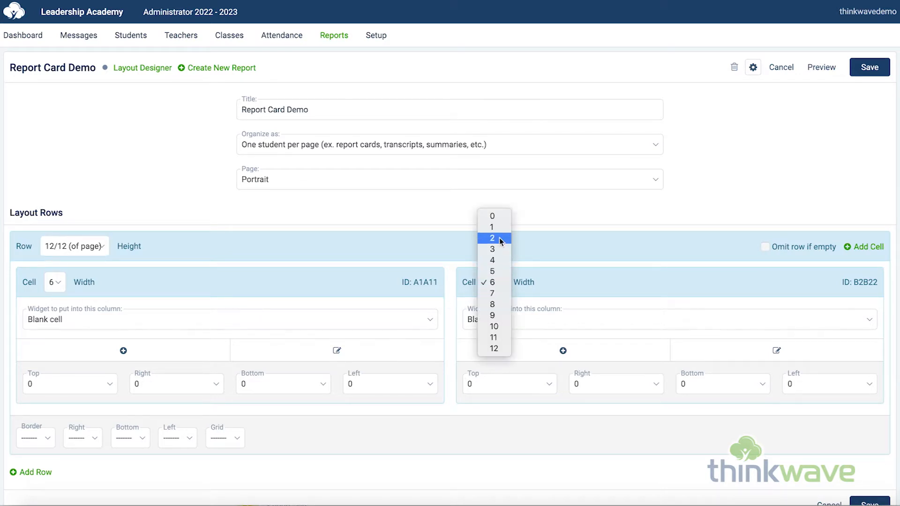
pyautogui.click(501, 218)
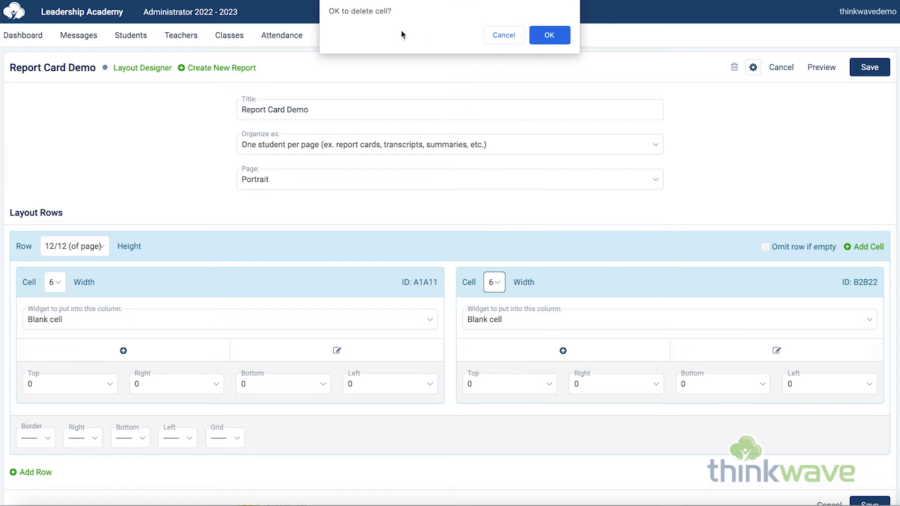
pyautogui.click(547, 37)
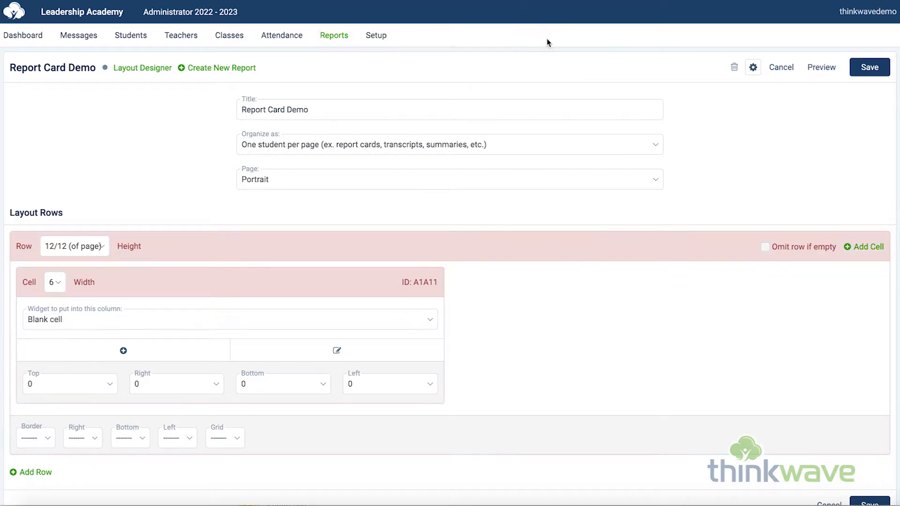
# Set the remaining cell's width to 12 and its top, right, bottom and left spacing to 5, saving the layout.
pyautogui.click(62, 284)
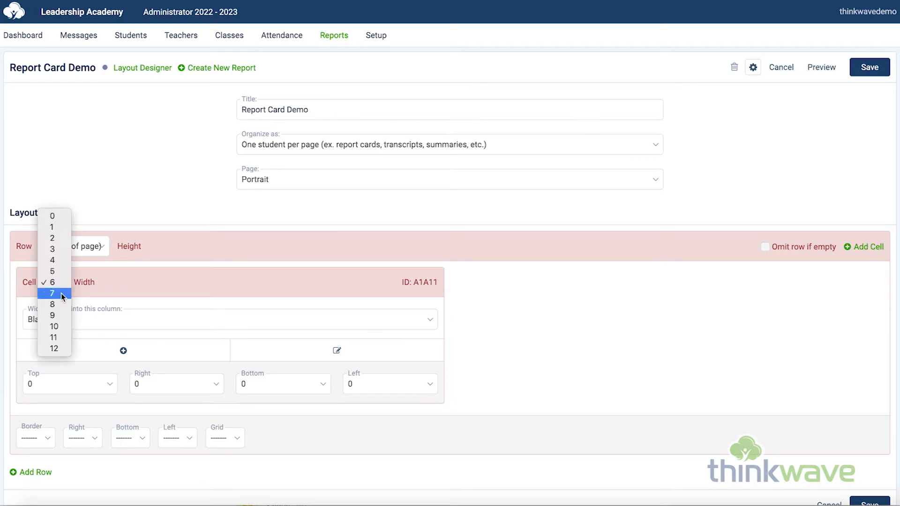
pyautogui.click(55, 349)
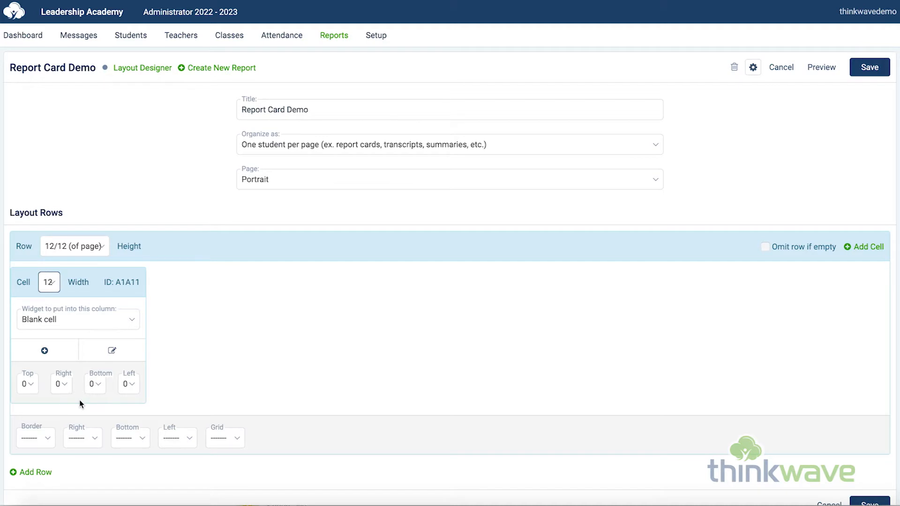
pyautogui.click(36, 384)
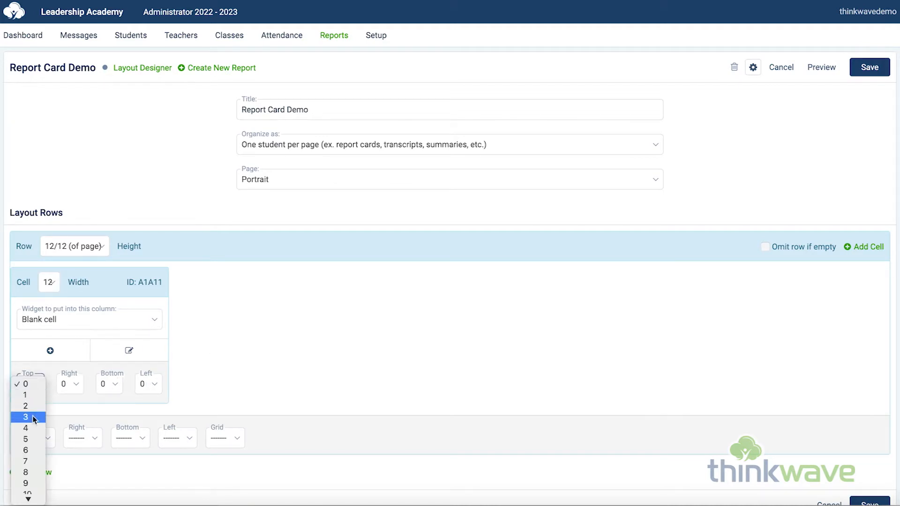
pyautogui.click(29, 440)
pyautogui.click(76, 385)
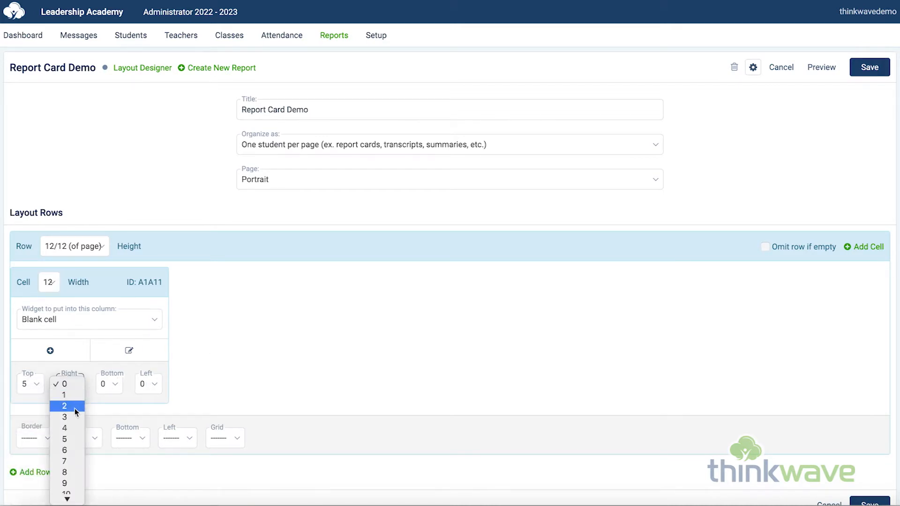
pyautogui.click(79, 435)
pyautogui.click(114, 385)
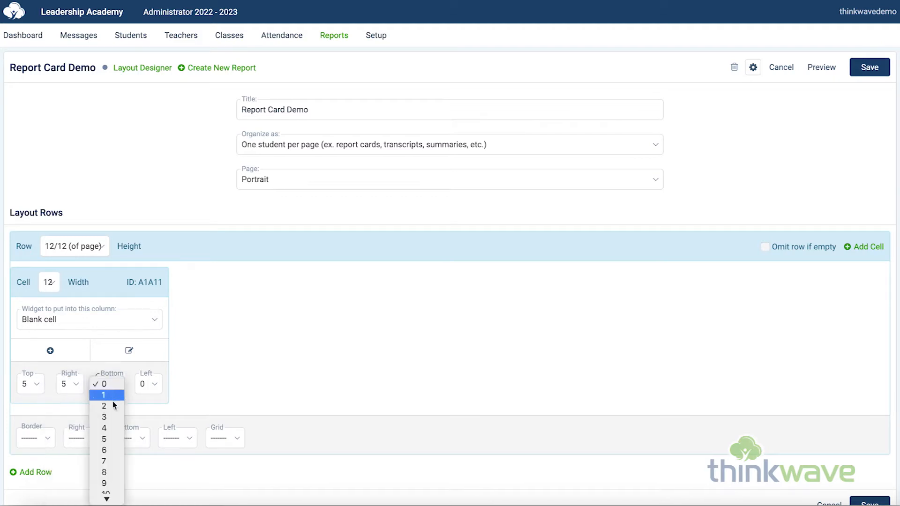
pyautogui.click(107, 440)
pyautogui.click(151, 385)
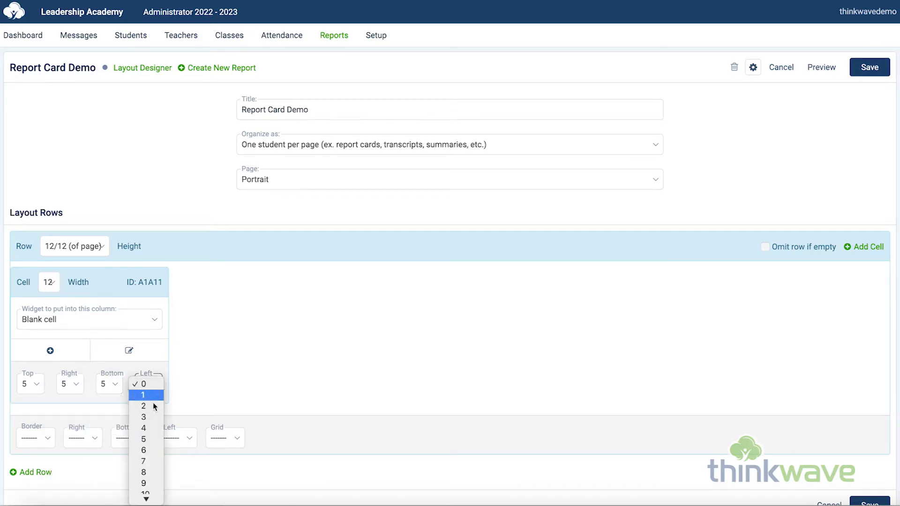
pyautogui.click(149, 440)
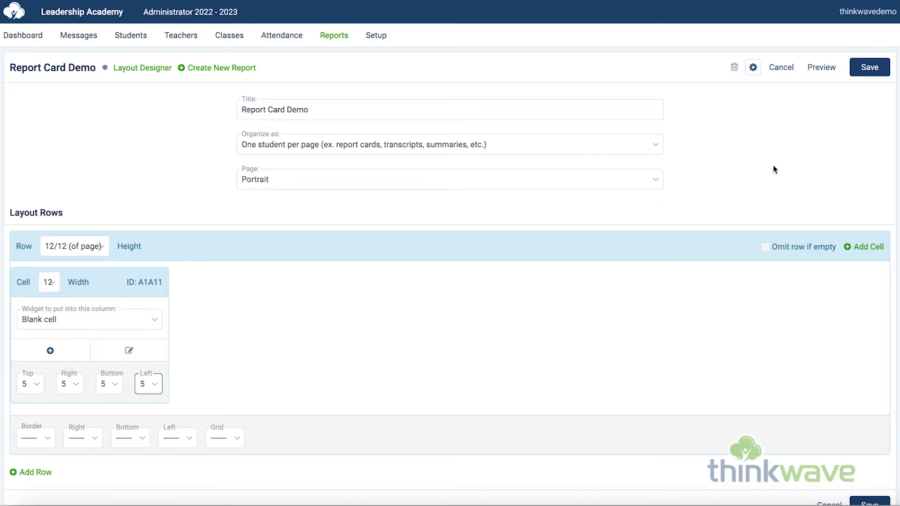
pyautogui.click(868, 74)
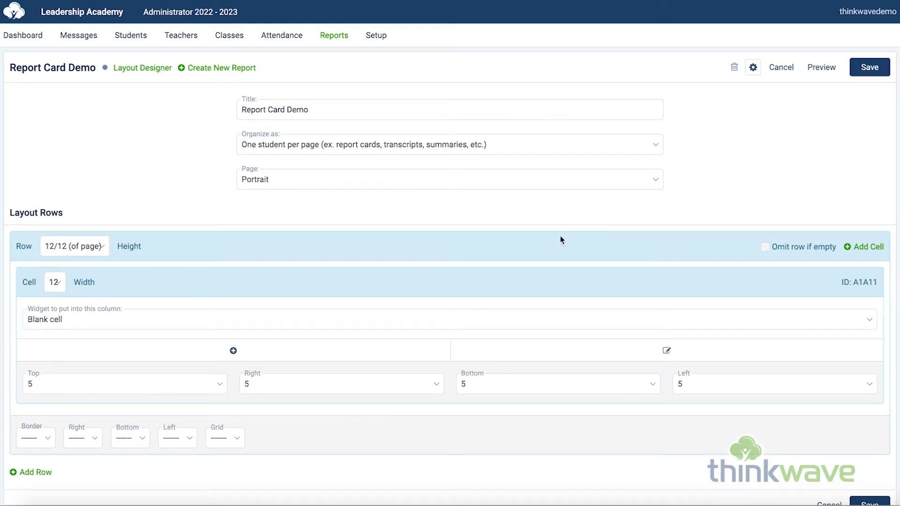
pyautogui.click(367, 319)
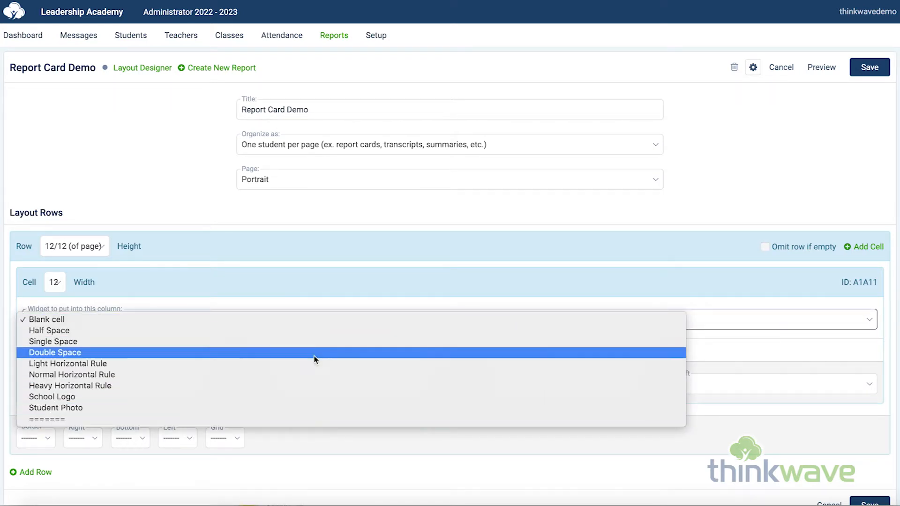
pyautogui.click(347, 294)
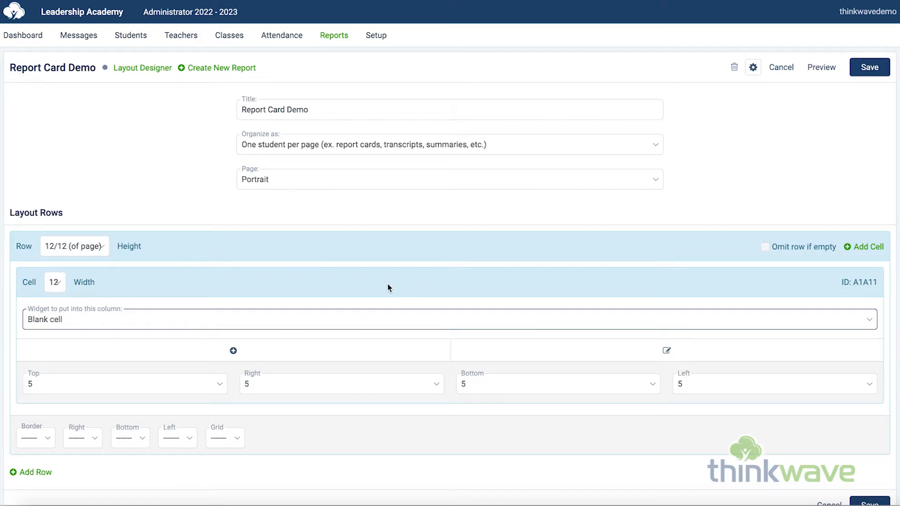
# In the Widget Designer, add a Table widget named Report Title, saved to Report Card Demo.
pyautogui.click(151, 70)
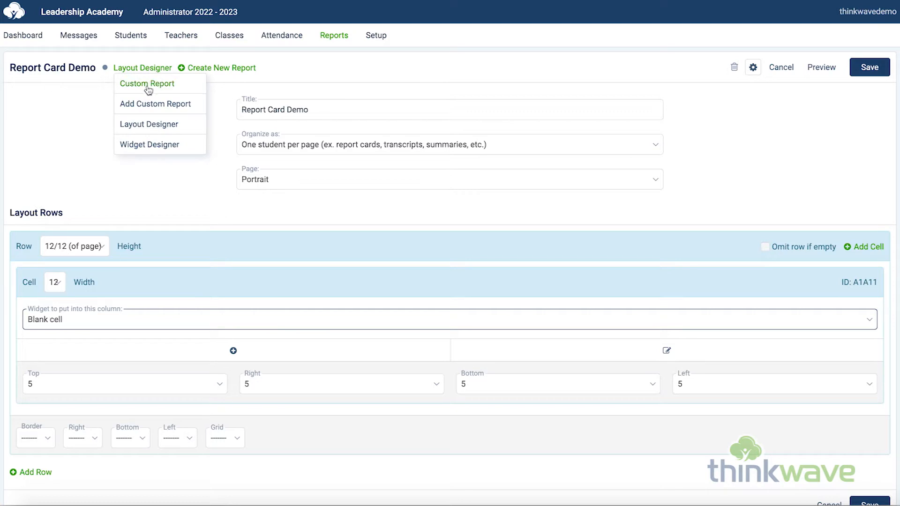
pyautogui.click(147, 148)
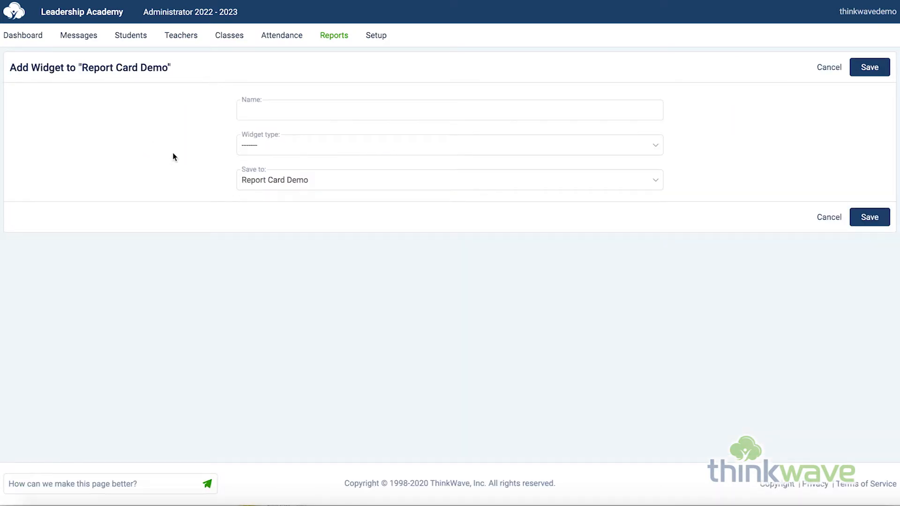
pyautogui.click(318, 107)
pyautogui.write('R')
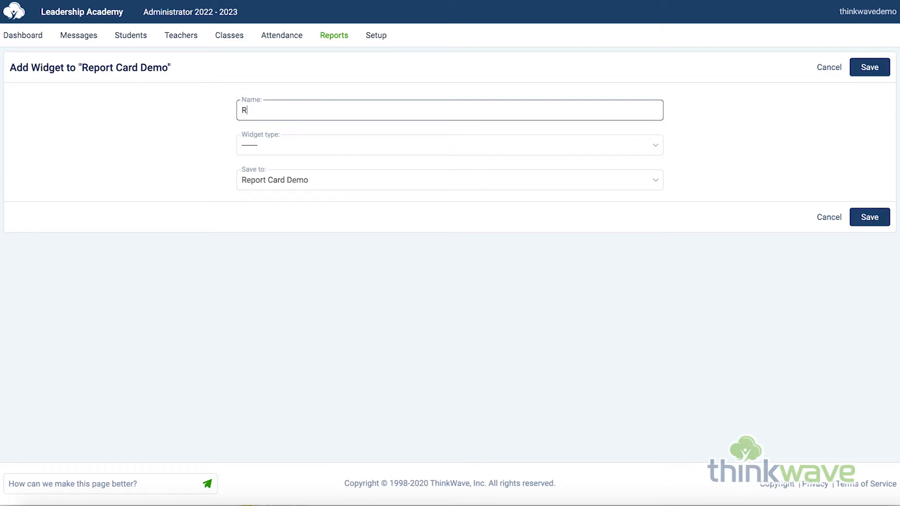
pyautogui.write('eport Title')
pyautogui.click(364, 148)
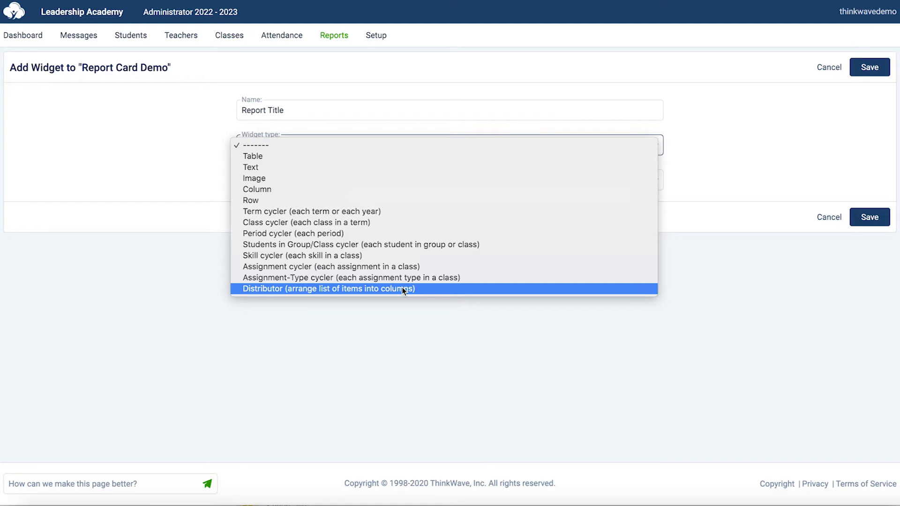
pyautogui.click(278, 160)
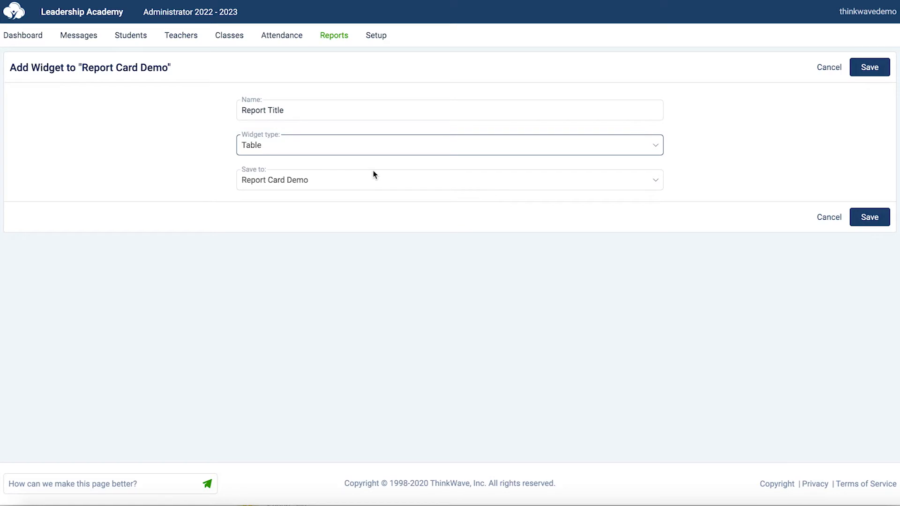
pyautogui.click(379, 186)
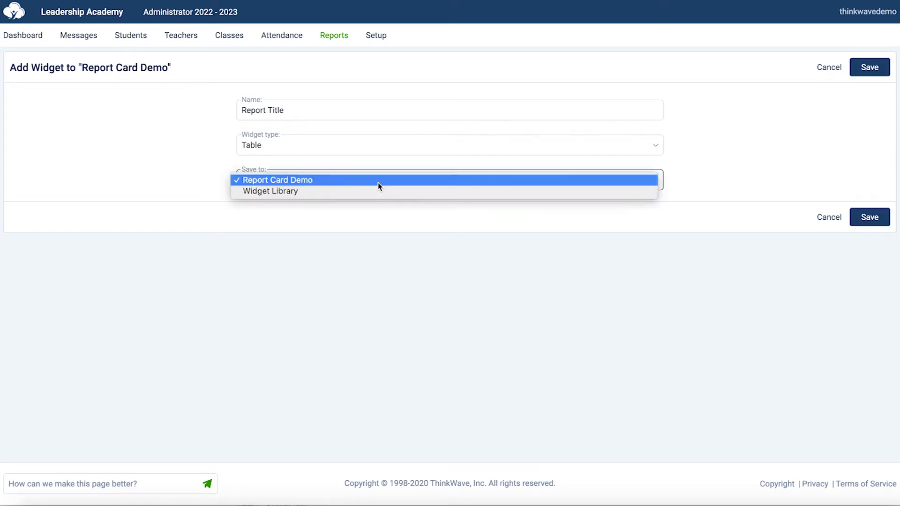
pyautogui.click(379, 180)
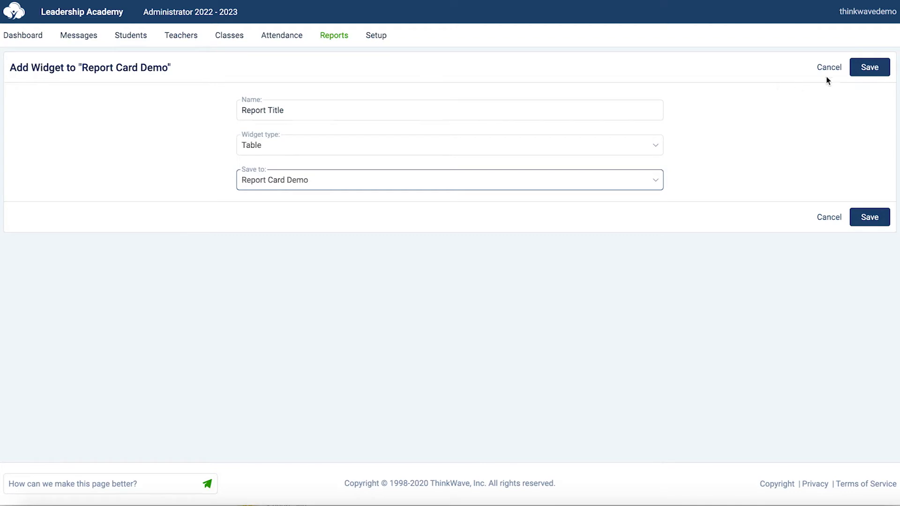
pyautogui.click(875, 68)
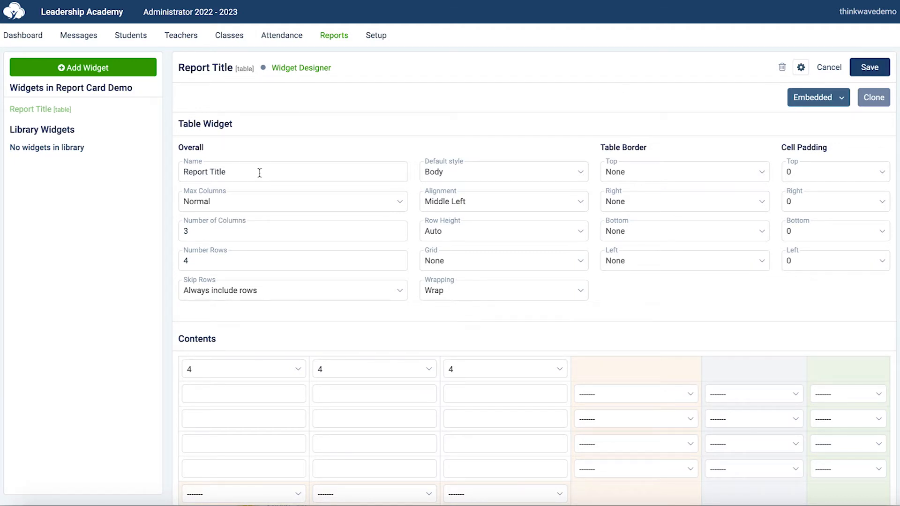
# Set the Report Title table to 1 column and 1 row, with Skip Rows set to Always include rows.
pyautogui.click(288, 201)
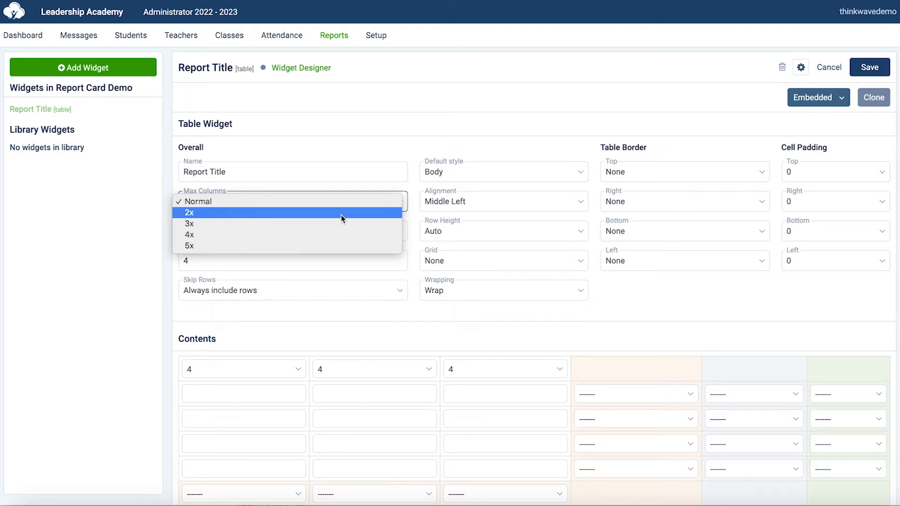
pyautogui.click(159, 205)
pyautogui.click(237, 232)
pyautogui.moveTo(237, 232); pyautogui.dragTo(145, 229)
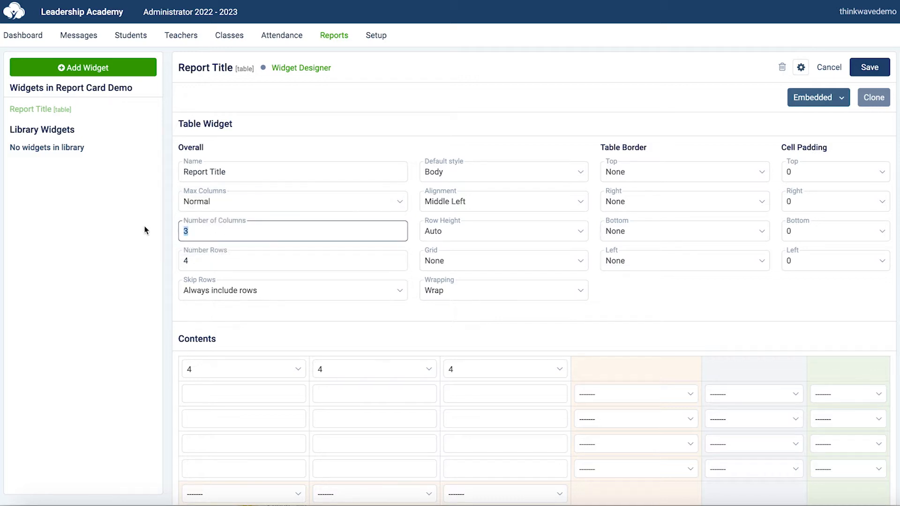
pyautogui.write('1')
pyautogui.press('Tab')
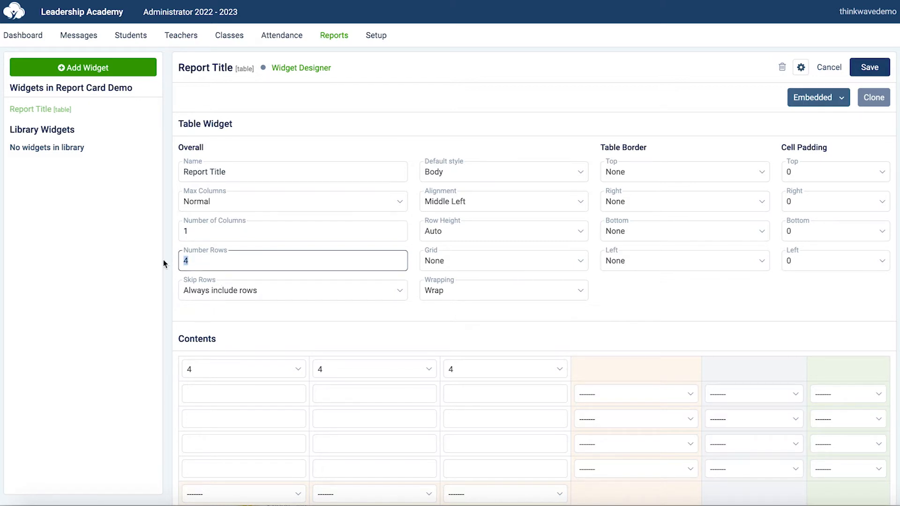
pyautogui.write('1')
pyautogui.click(352, 294)
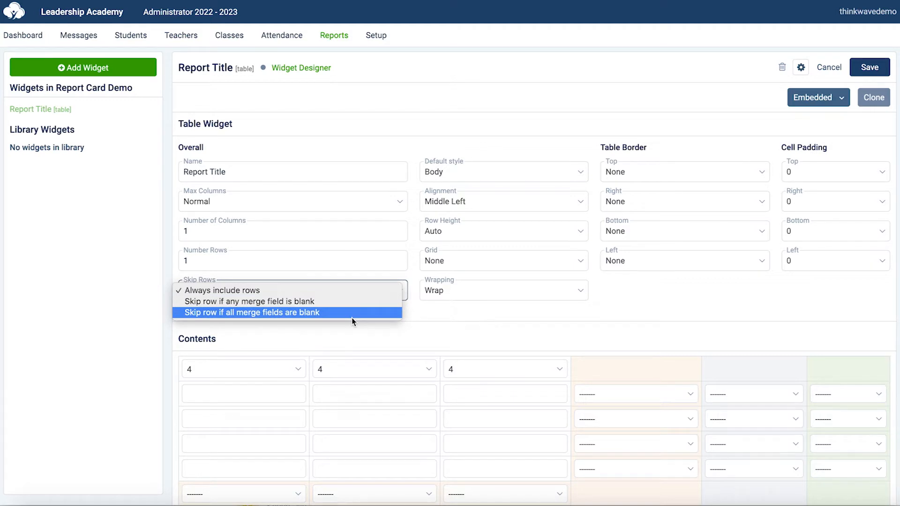
pyautogui.click(359, 294)
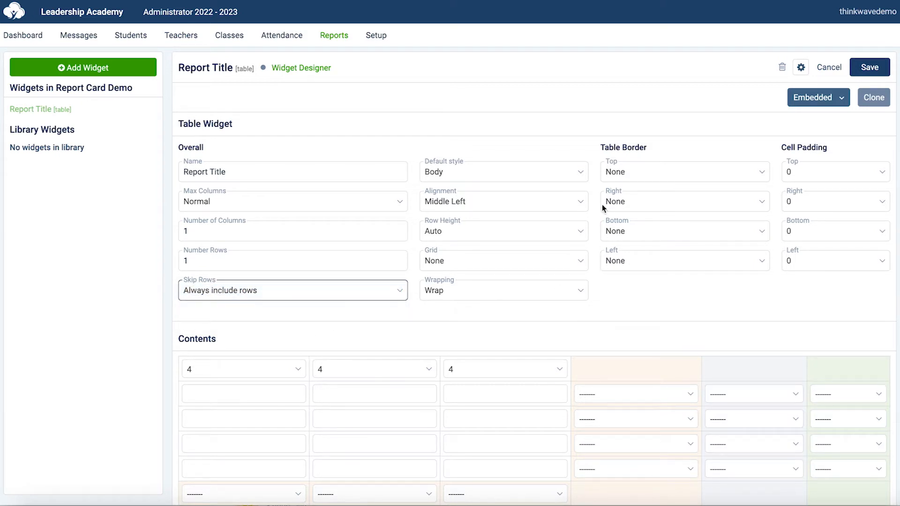
# Set the table's default style to H1 and its alignment to Middle Center.
pyautogui.click(575, 176)
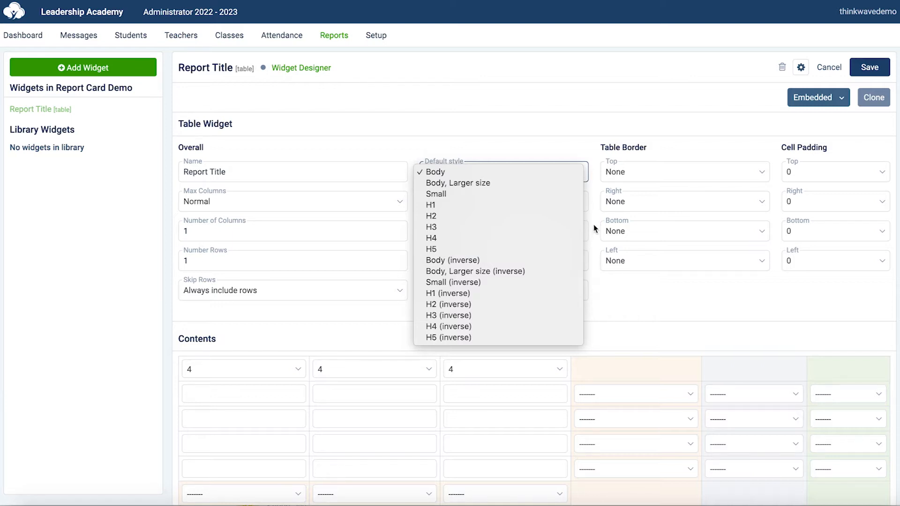
pyautogui.click(534, 205)
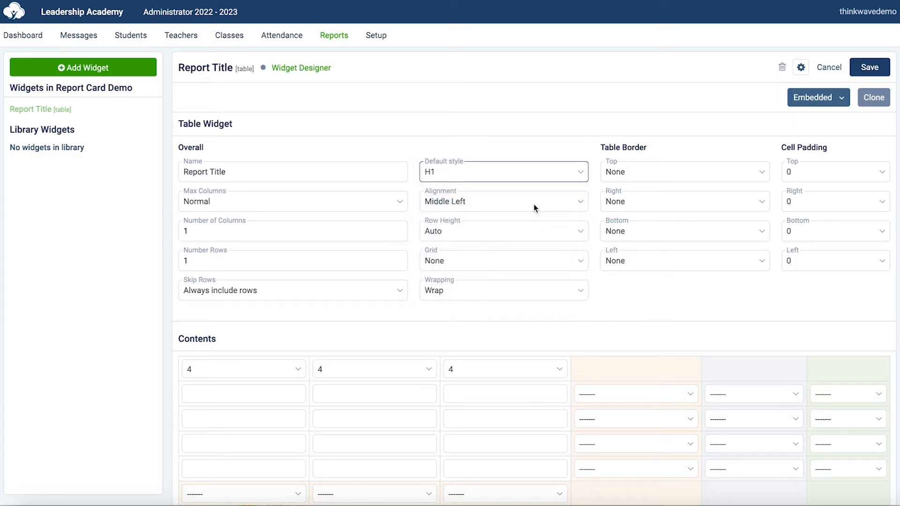
pyautogui.click(586, 205)
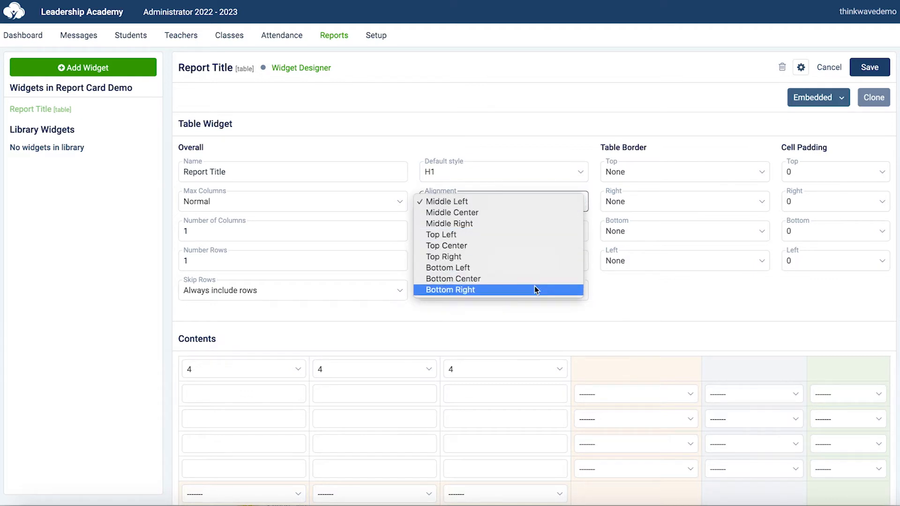
pyautogui.click(565, 218)
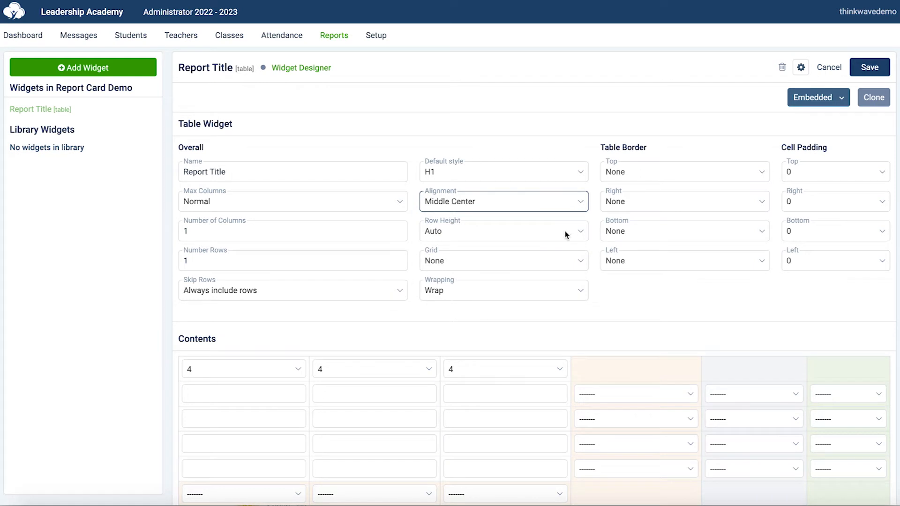
# Examine the available options for the table's row height, grid, wrapping, top border and top cell padding.
pyautogui.click(567, 235)
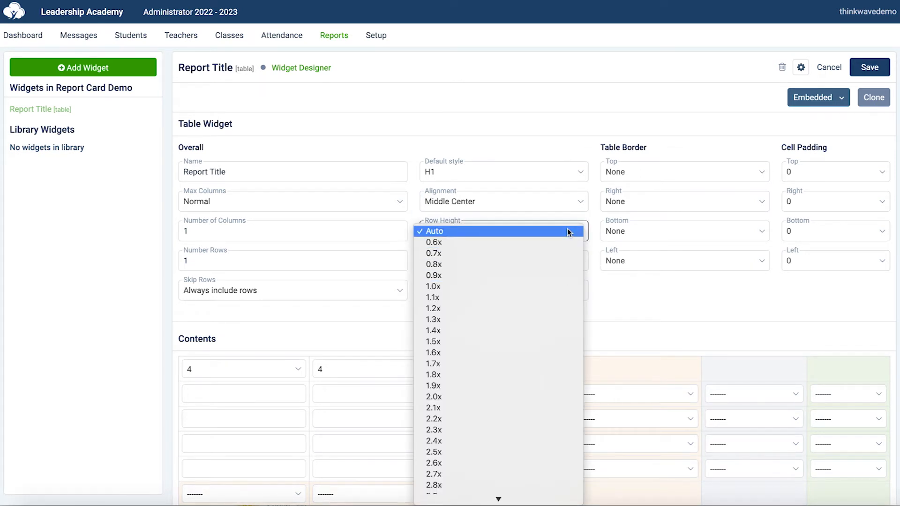
pyautogui.click(568, 232)
pyautogui.click(581, 266)
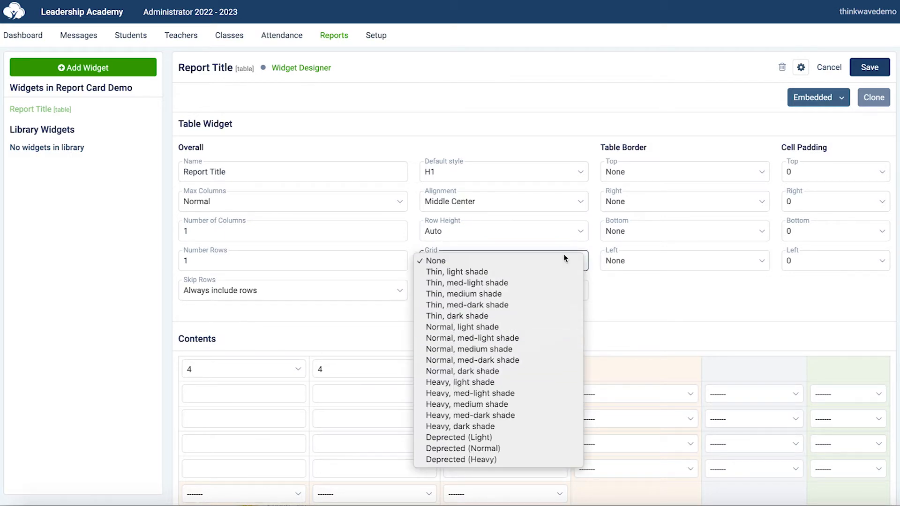
pyautogui.click(561, 263)
pyautogui.click(566, 290)
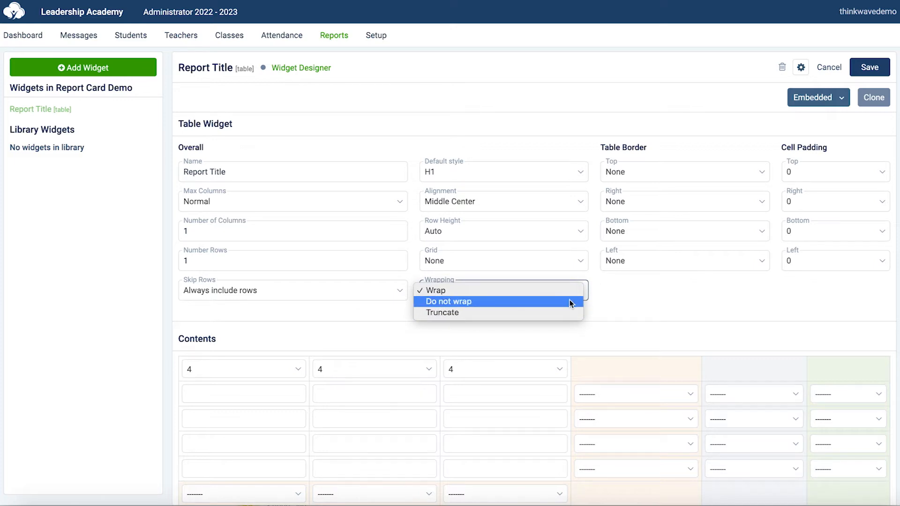
pyautogui.click(620, 303)
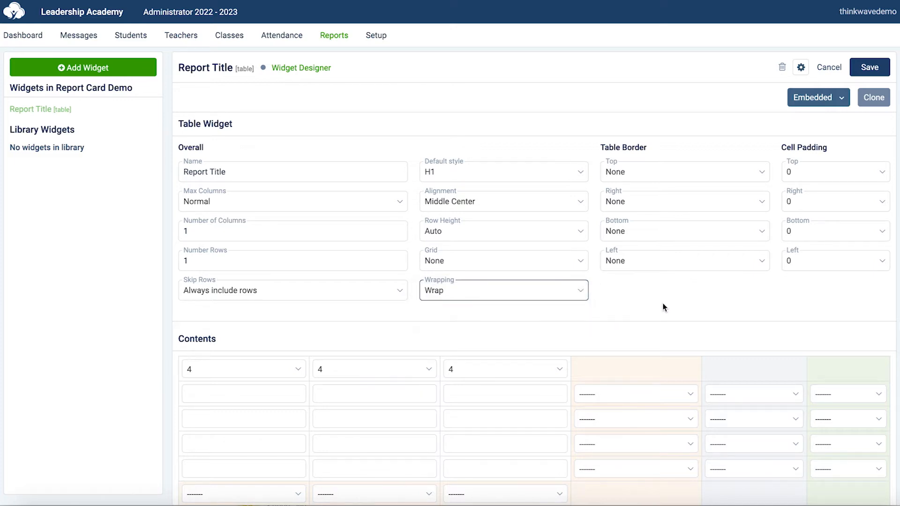
pyautogui.click(762, 175)
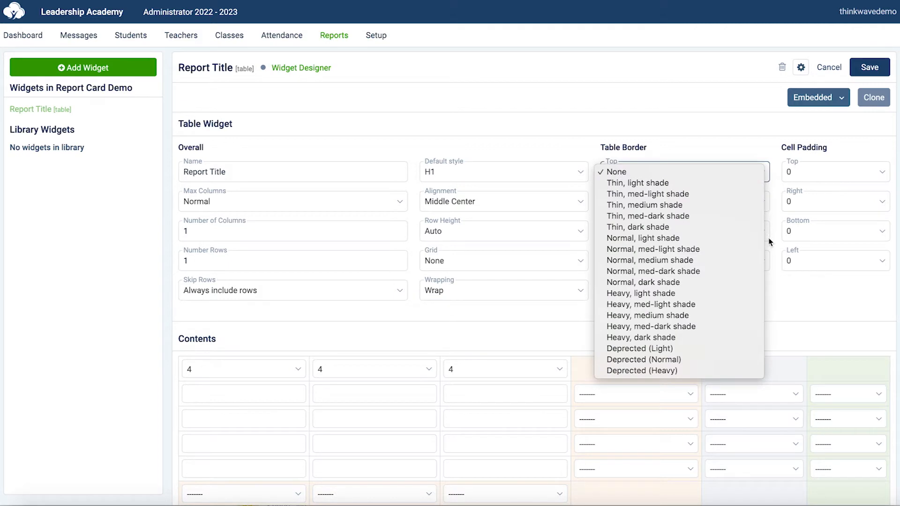
pyautogui.click(792, 210)
pyautogui.click(843, 173)
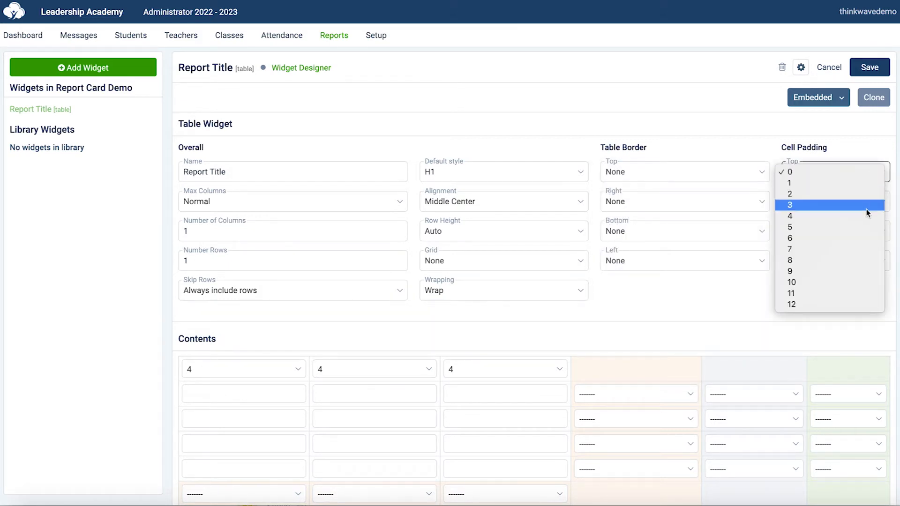
pyautogui.click(758, 207)
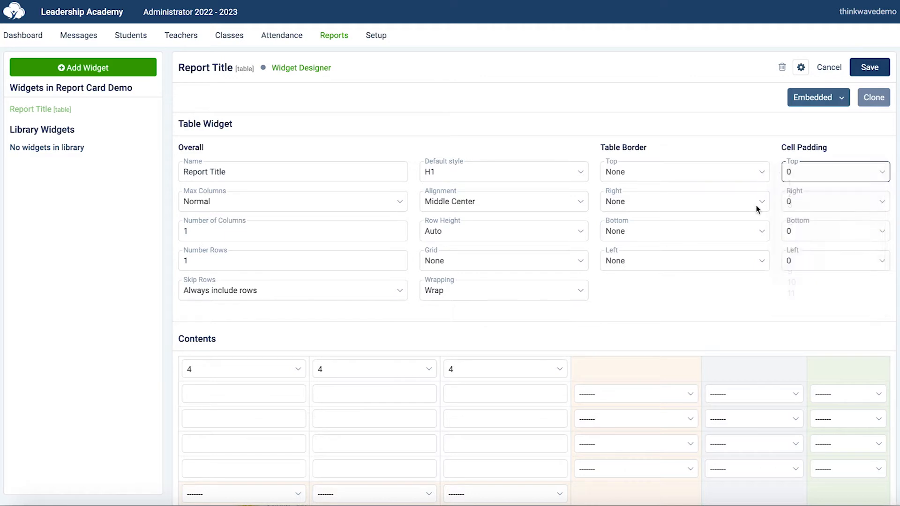
# Set the width of the first contents column to 12 and the other two columns to 0.
pyautogui.click(276, 365)
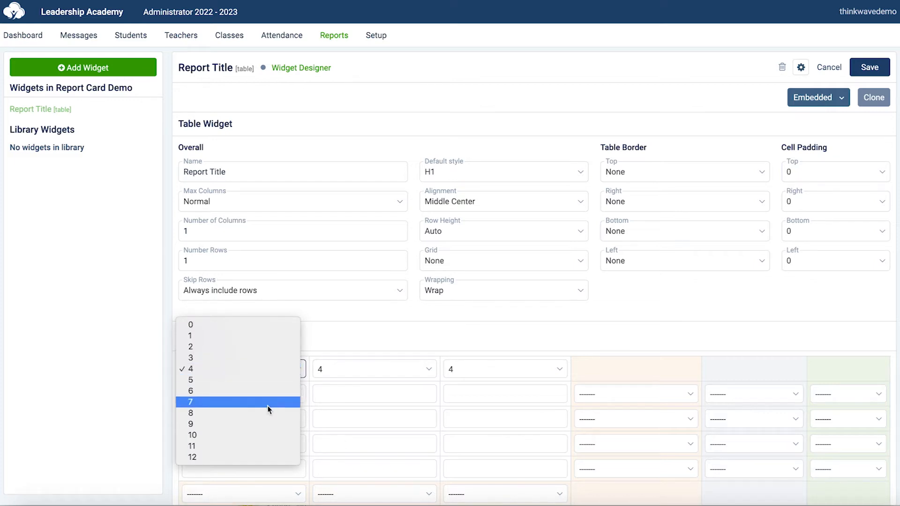
pyautogui.click(262, 458)
pyautogui.click(384, 364)
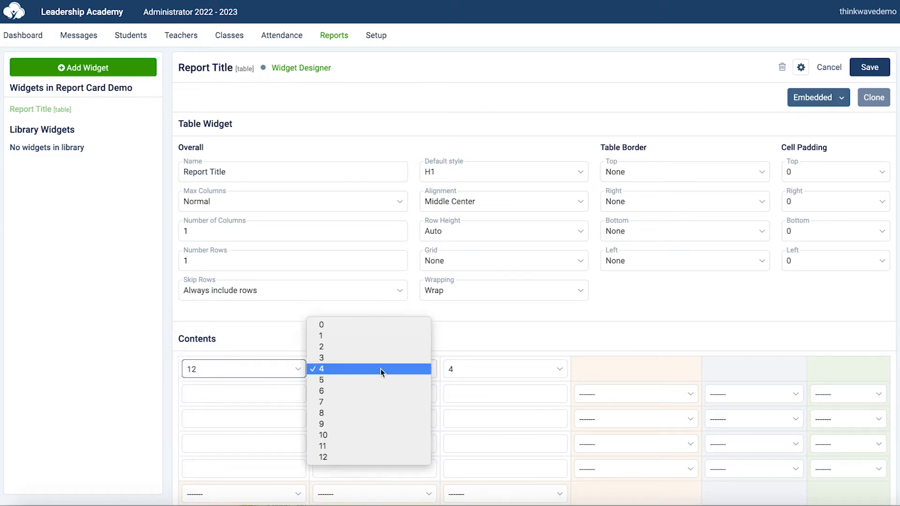
pyautogui.click(414, 322)
pyautogui.click(474, 370)
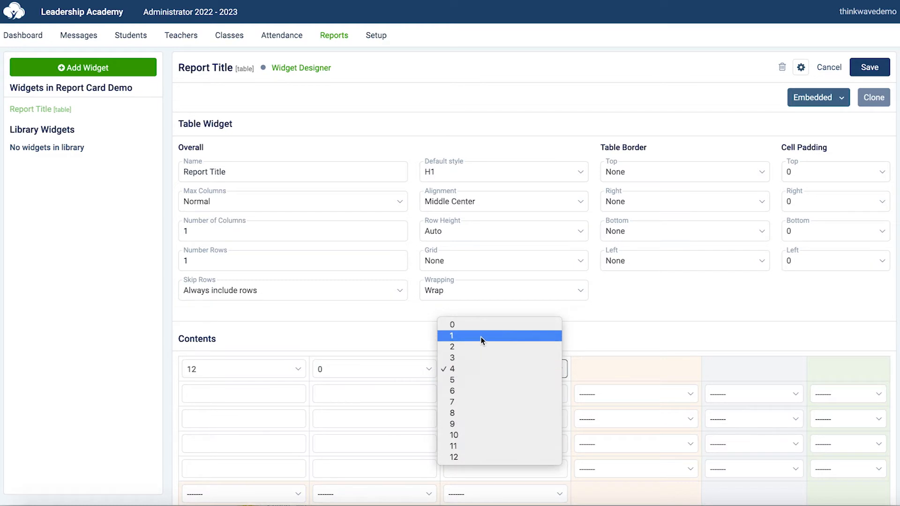
pyautogui.click(483, 325)
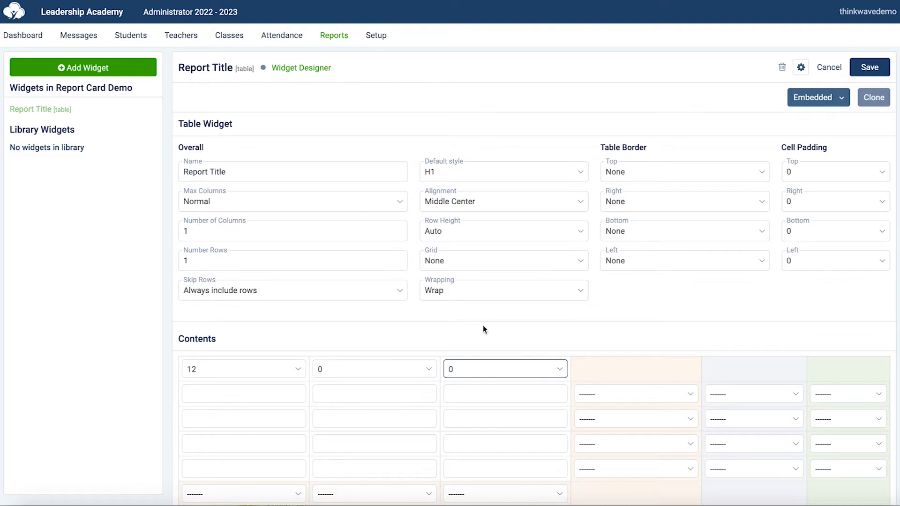
# Look through the Merge Functions reference, including its variables and sample entries.
pyautogui.scroll(-5, 438, 344)
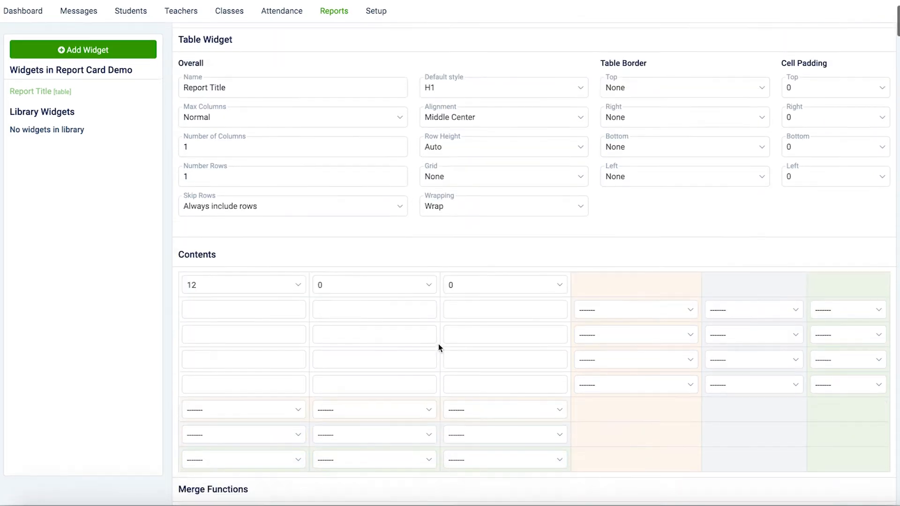
pyautogui.scroll(-7, 438, 344)
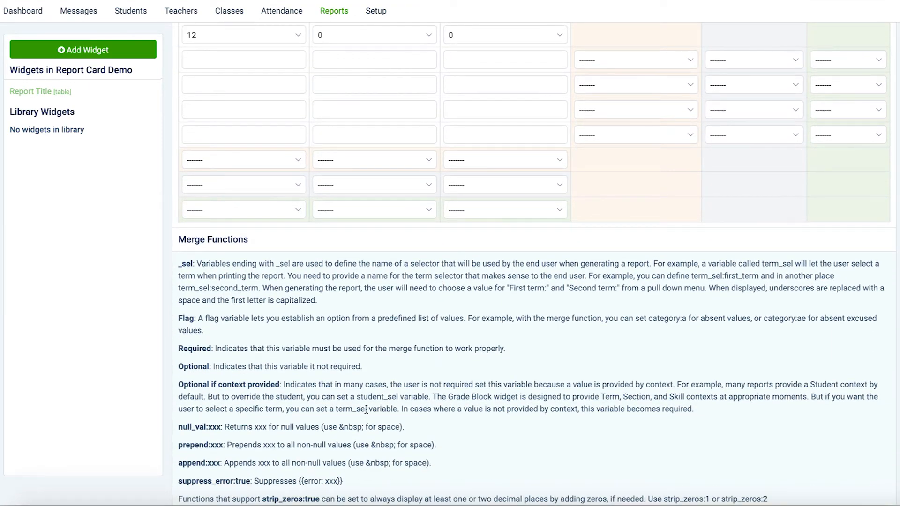
pyautogui.scroll(-10, 370, 412)
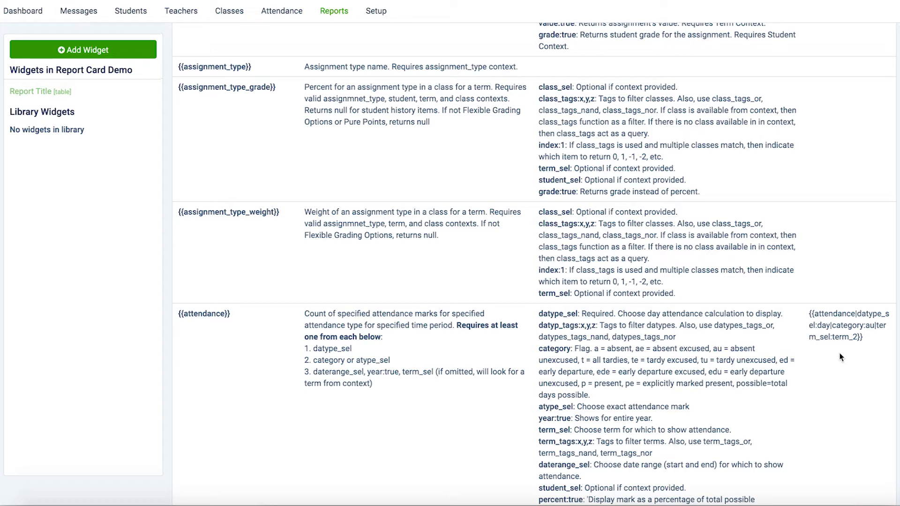
pyautogui.scroll(15, 387, 356)
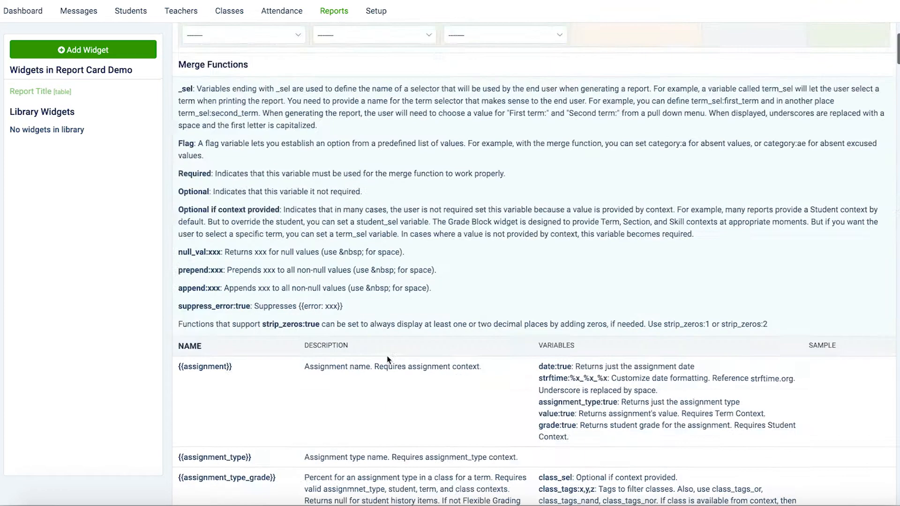
pyautogui.scroll(1, 382, 363)
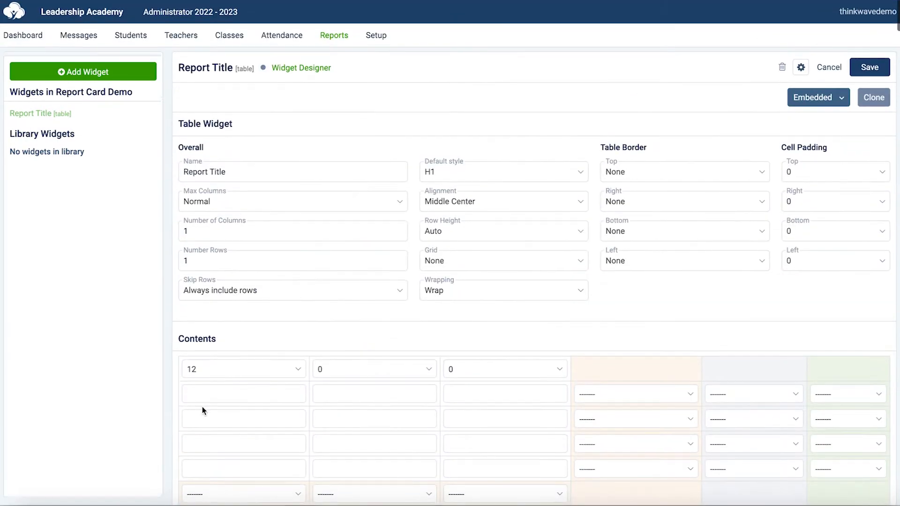
# Enter Report Card as the text of the first contents cell.
pyautogui.click(264, 391)
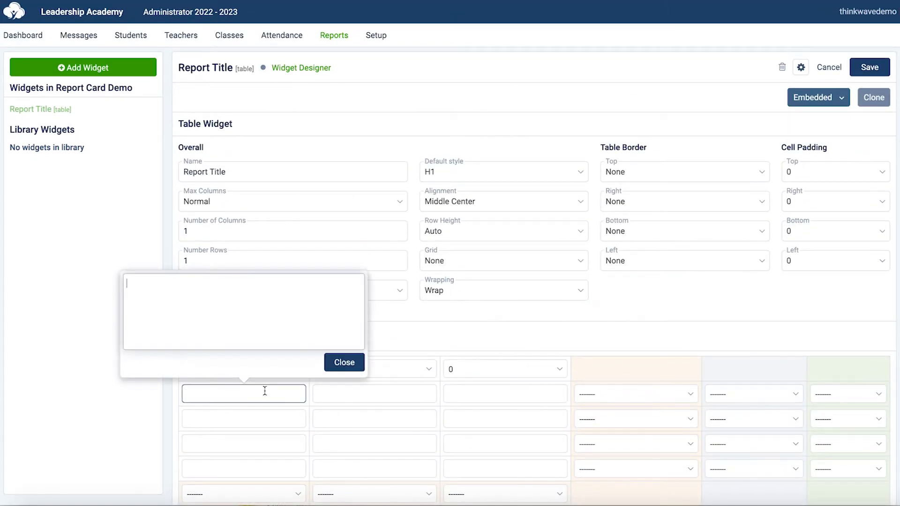
pyautogui.write('Report Card')
pyautogui.click(345, 363)
# Examine the style, shade and alignment options for the Report Card row and for the first column.
pyautogui.click(682, 398)
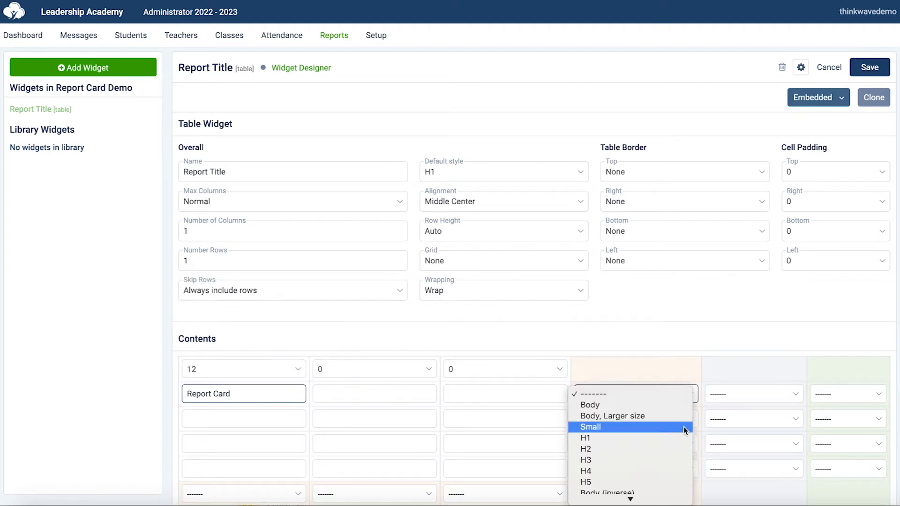
pyautogui.click(747, 396)
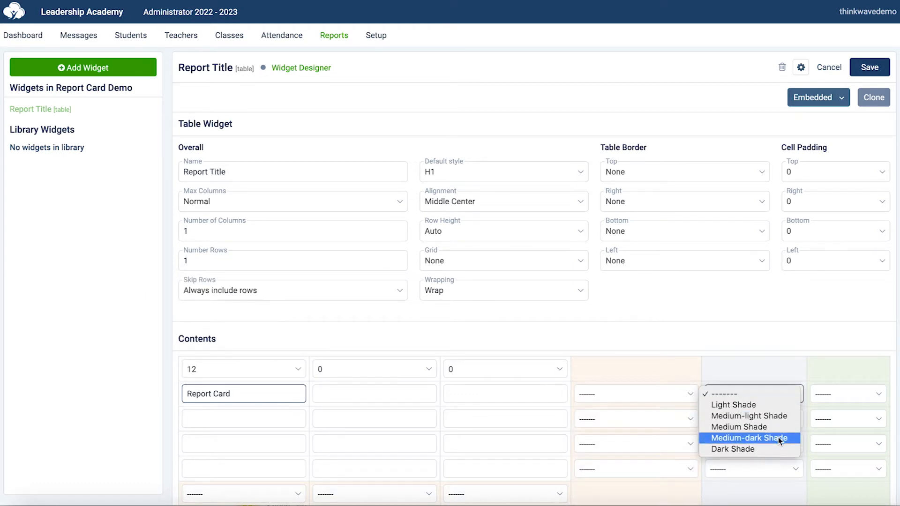
pyautogui.click(837, 395)
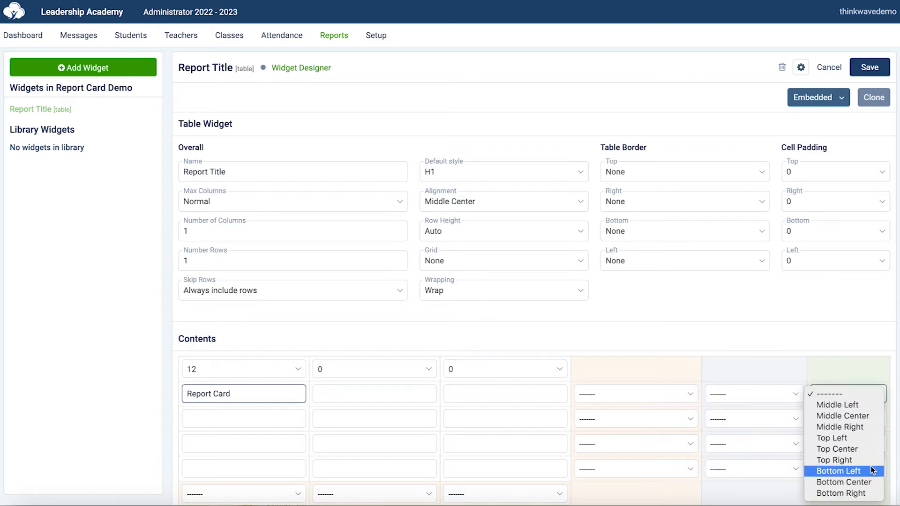
pyautogui.click(830, 377)
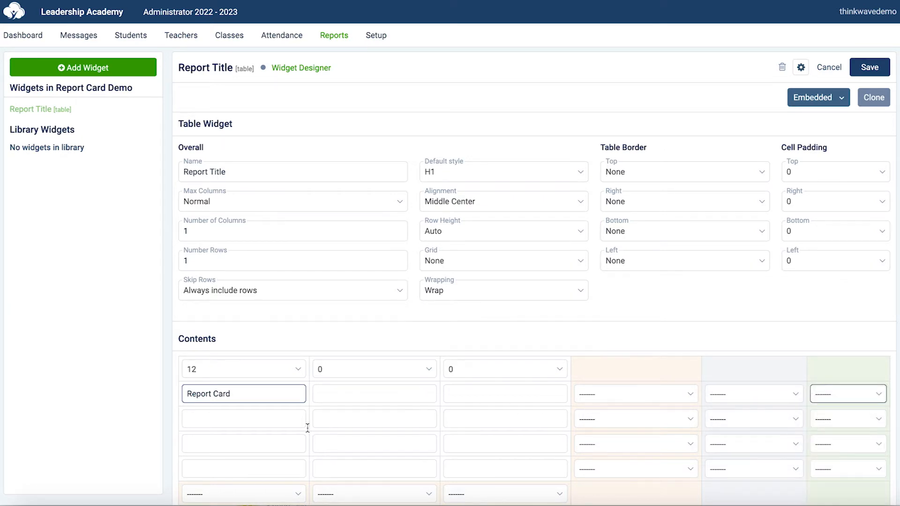
pyautogui.scroll(-2, 307, 427)
pyautogui.click(298, 495)
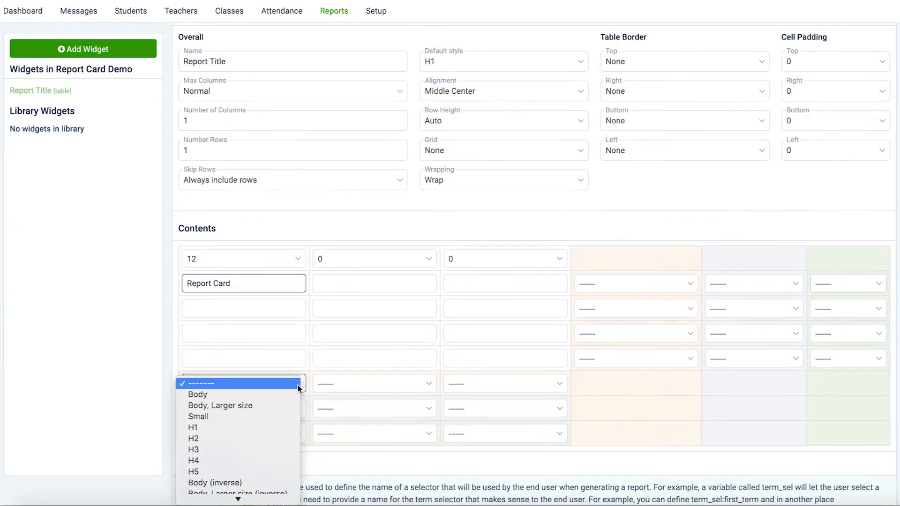
pyautogui.click(305, 409)
pyautogui.click(295, 411)
pyautogui.click(303, 438)
pyautogui.click(294, 436)
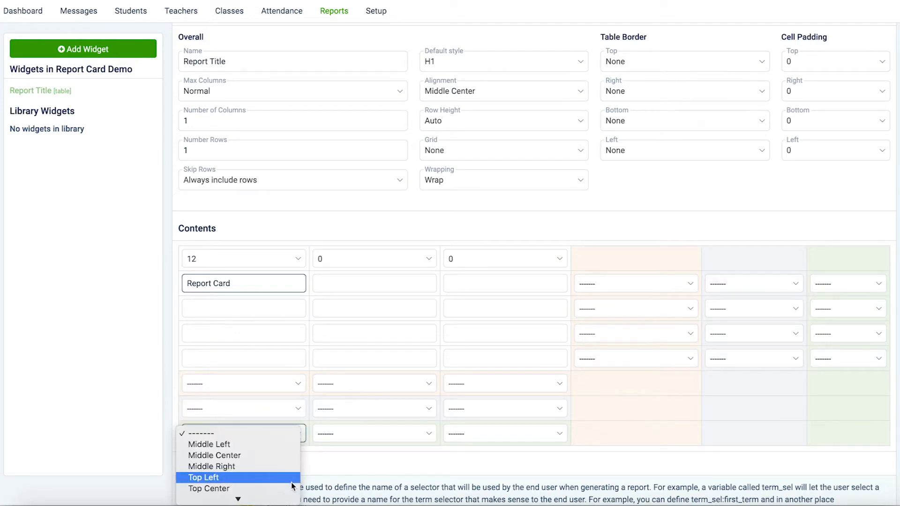
pyautogui.click(341, 454)
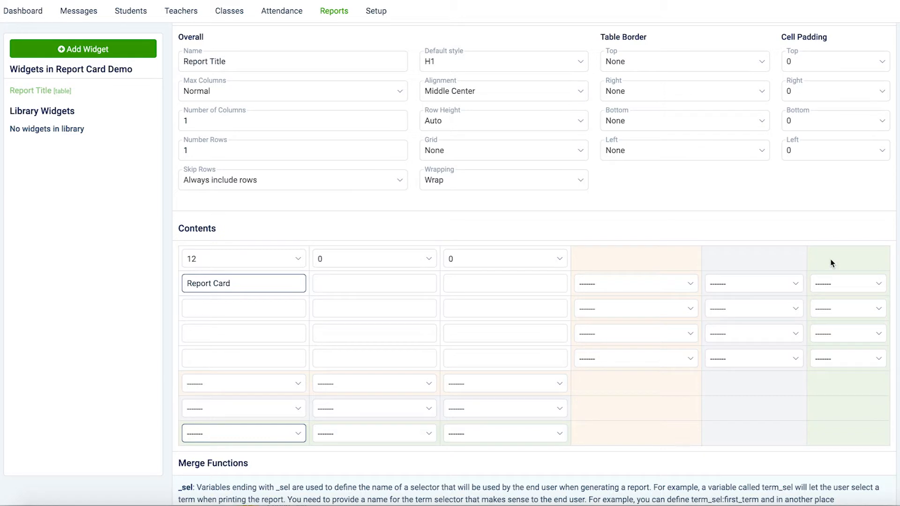
# Save the Report Title widget and return to the layout of Report Card Demo.
pyautogui.scroll(3, 831, 259)
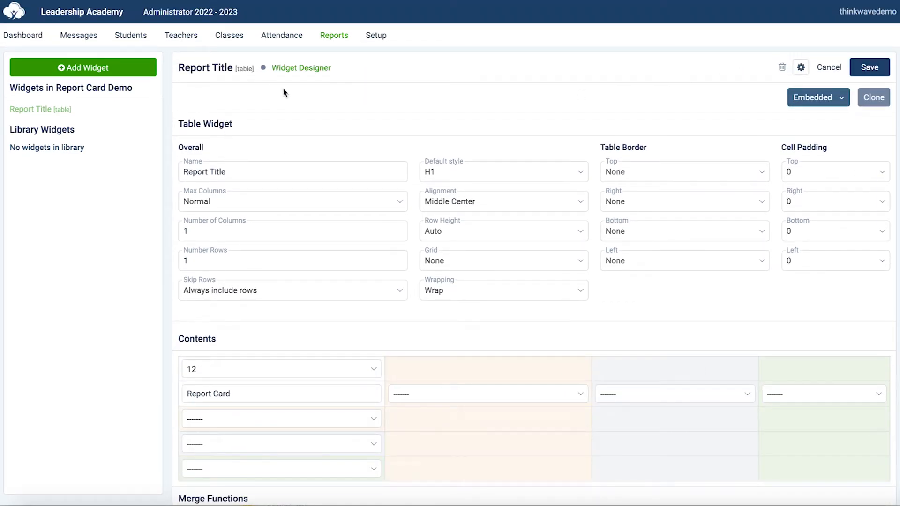
pyautogui.click(300, 68)
pyautogui.click(302, 123)
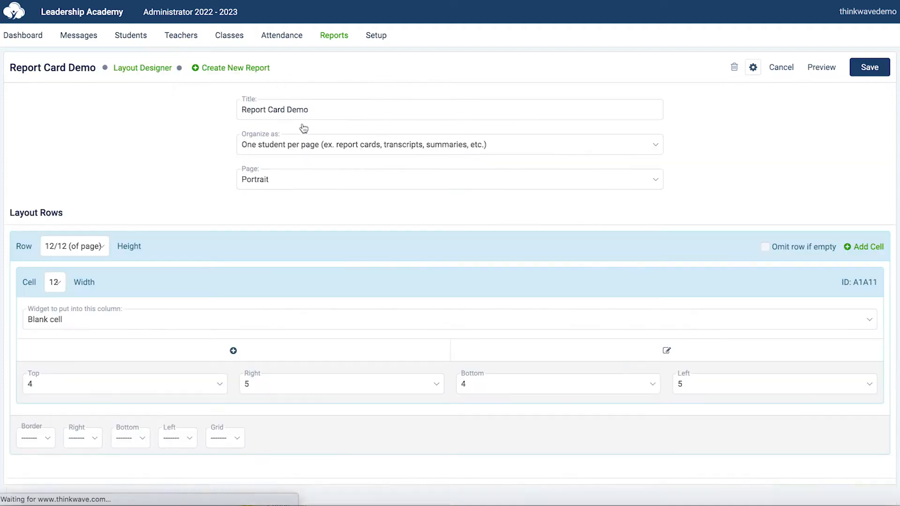
# Assign the Report Title table widget to the full-width layout cell and save the report layout.
pyautogui.click(212, 320)
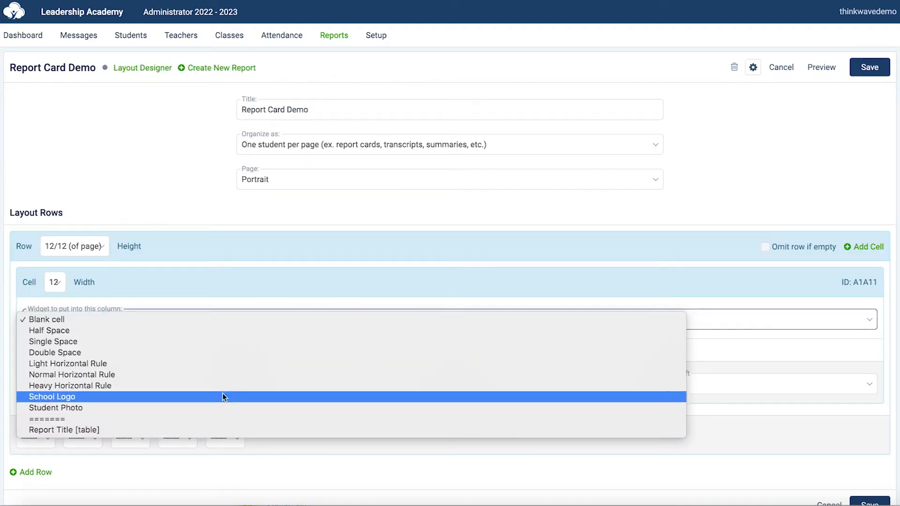
pyautogui.click(220, 430)
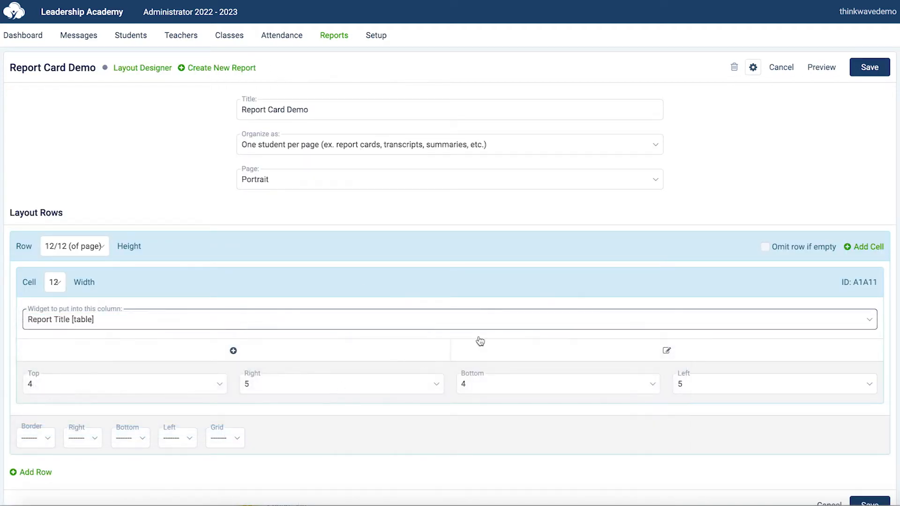
pyautogui.click(874, 69)
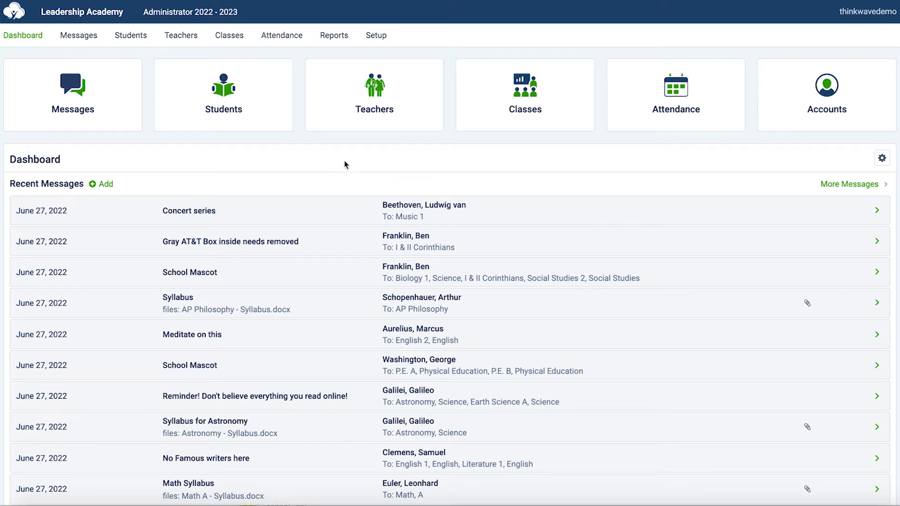
# Generate the Report Card Demo custom report for the first student in the list to check its output.
pyautogui.click(343, 39)
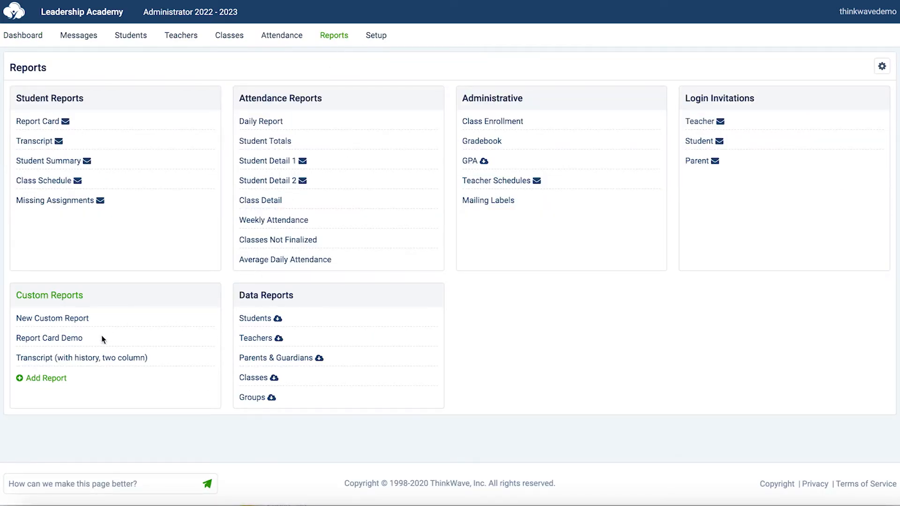
pyautogui.click(67, 338)
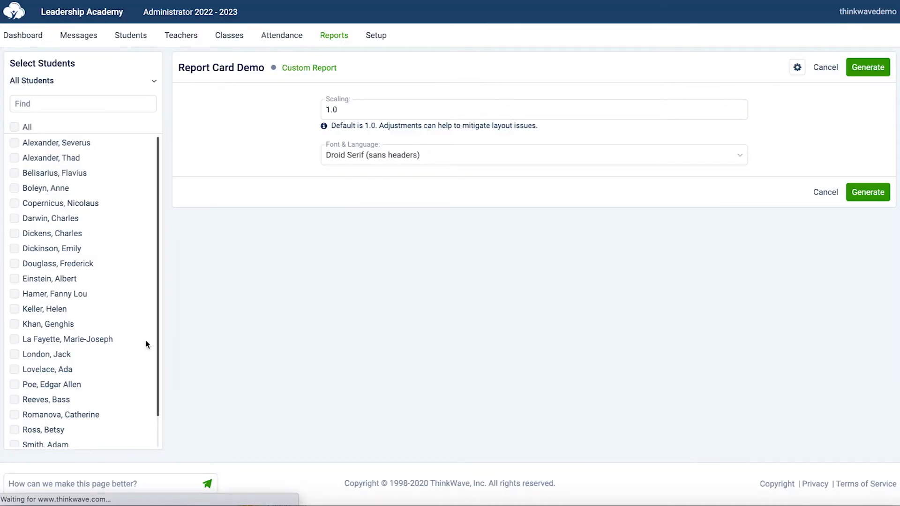
pyautogui.click(70, 144)
pyautogui.click(867, 70)
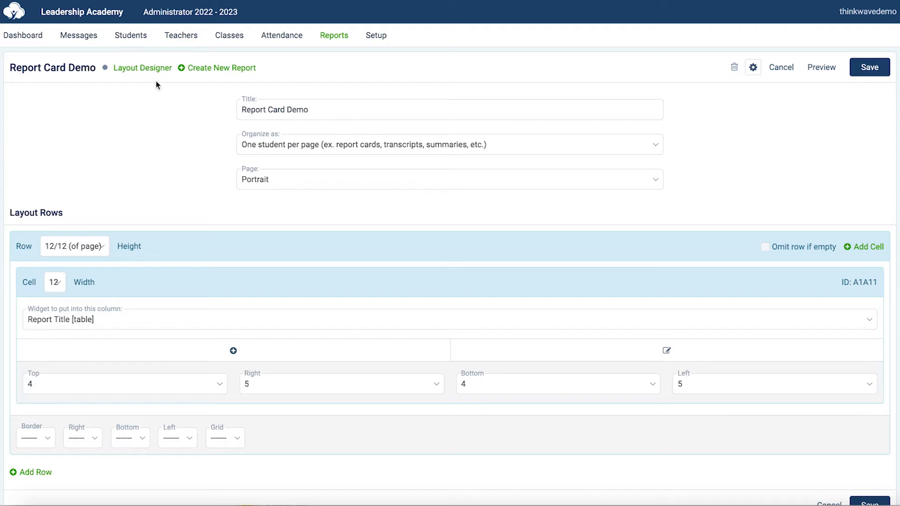
# Add a table widget named School Info to Report Card Demo from the Widget Designer.
pyautogui.moveTo(130, 74)
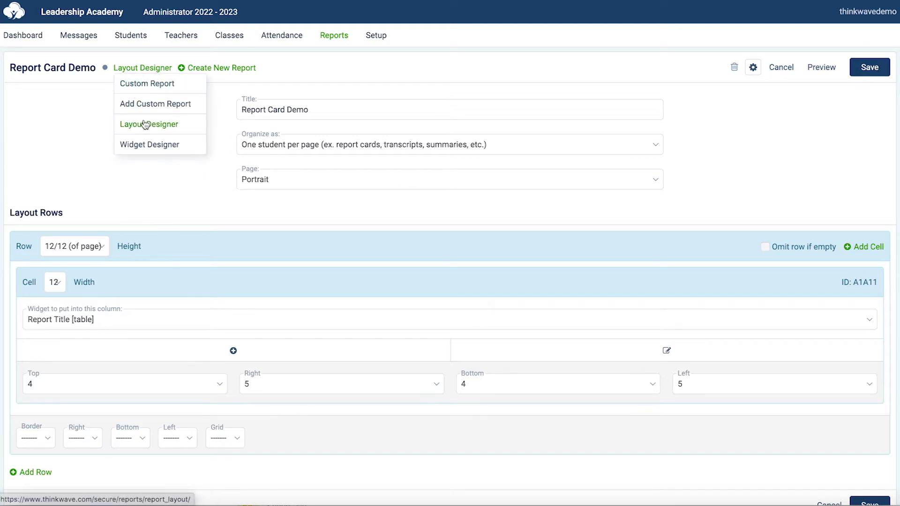
pyautogui.click(147, 146)
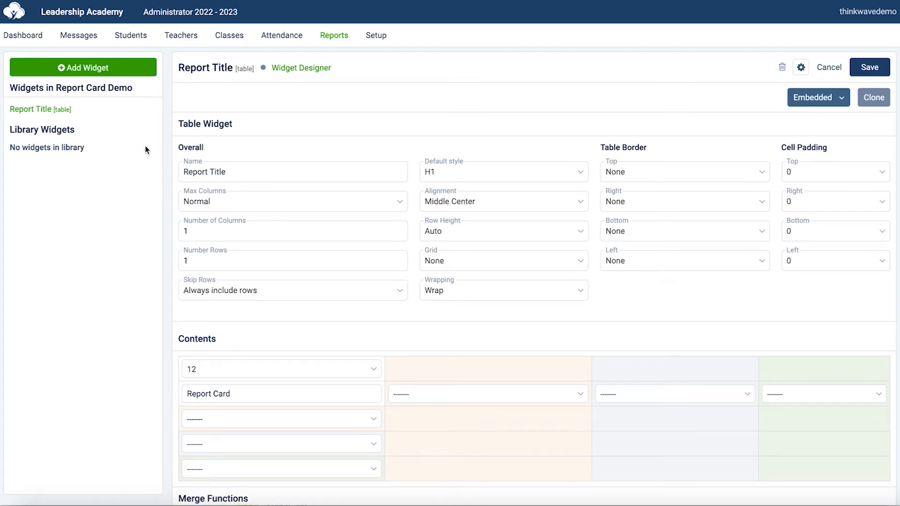
pyautogui.click(75, 67)
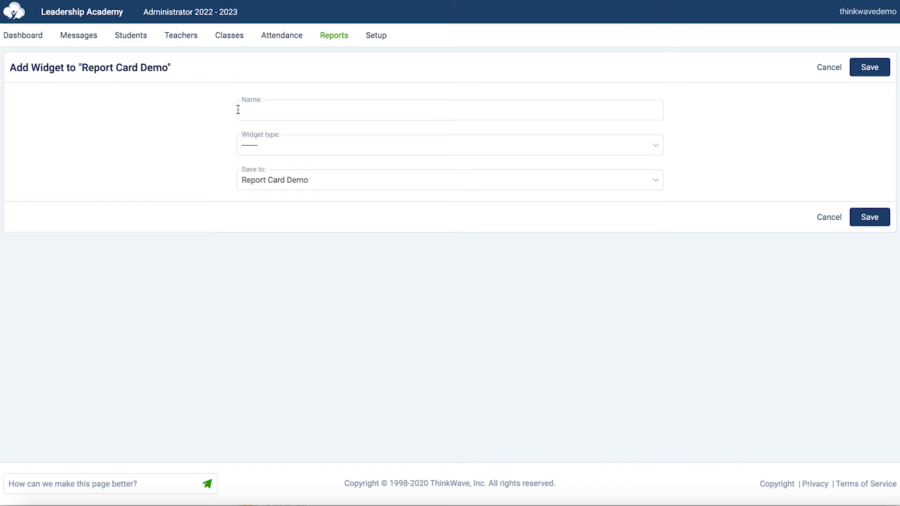
pyautogui.click(310, 115)
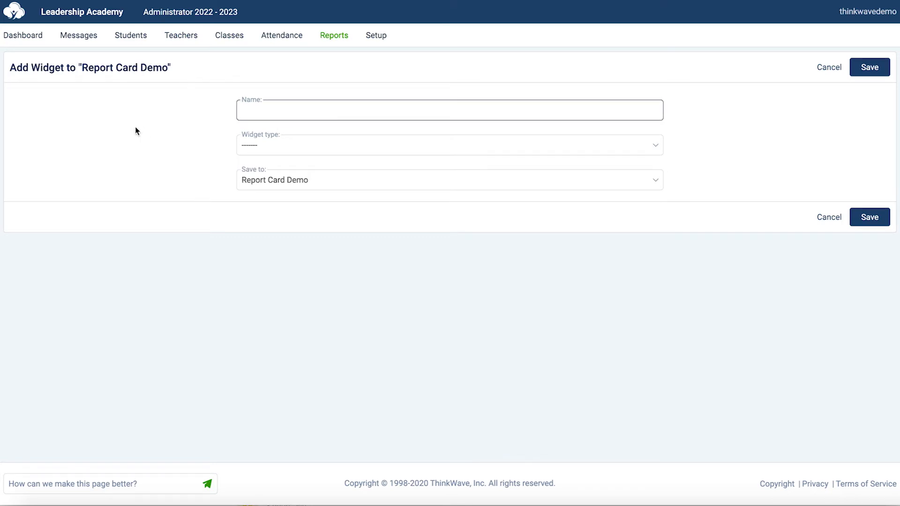
pyautogui.write('School Info')
pyautogui.click(342, 147)
pyautogui.click(342, 156)
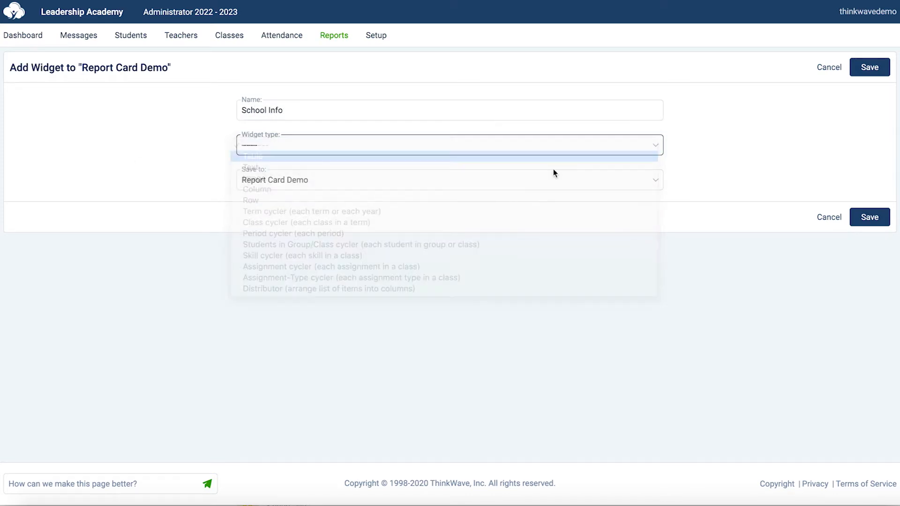
pyautogui.click(865, 68)
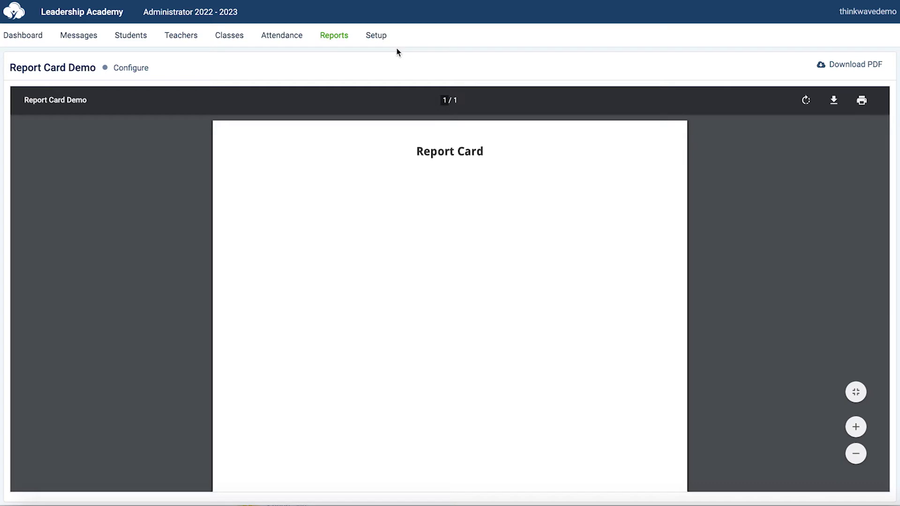
# View the School Name & Address settings in Setup.
pyautogui.click(379, 36)
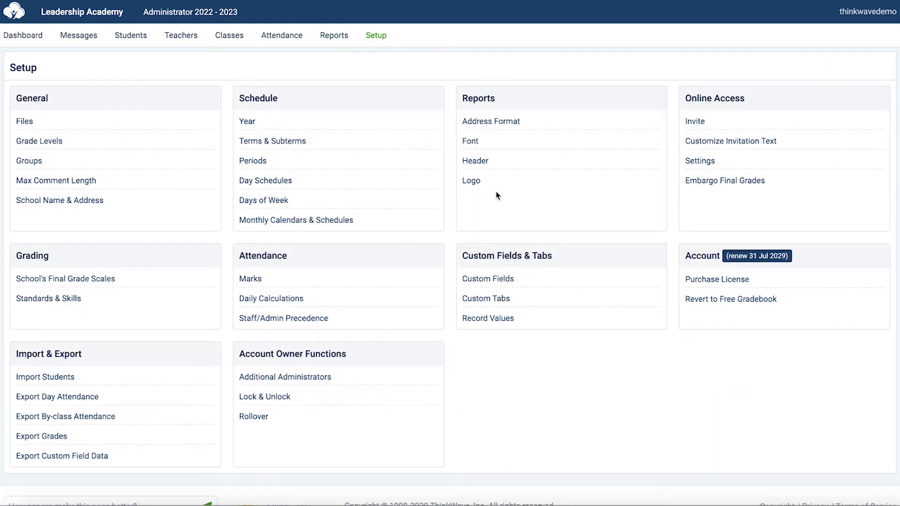
pyautogui.click(90, 202)
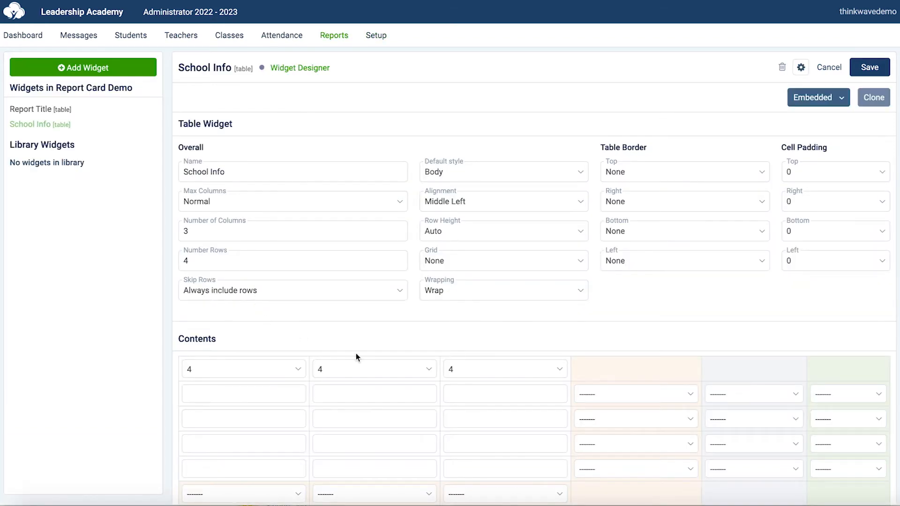
# Set School Info to 1 column, with contents column widths of 12, 0 and 0.
pyautogui.doubleClick(235, 237)
pyautogui.write('1')
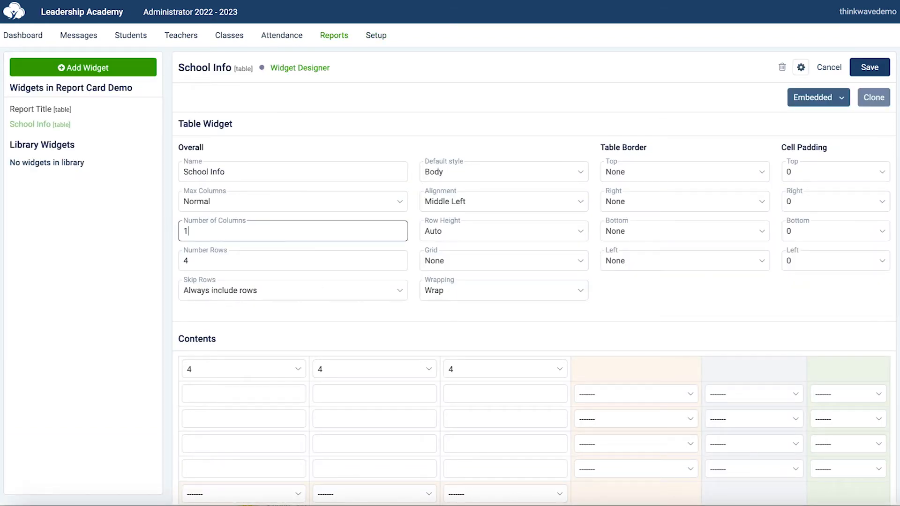
pyautogui.click(298, 370)
pyautogui.click(402, 380)
pyautogui.click(402, 373)
pyautogui.click(407, 324)
pyautogui.click(498, 368)
pyautogui.click(462, 323)
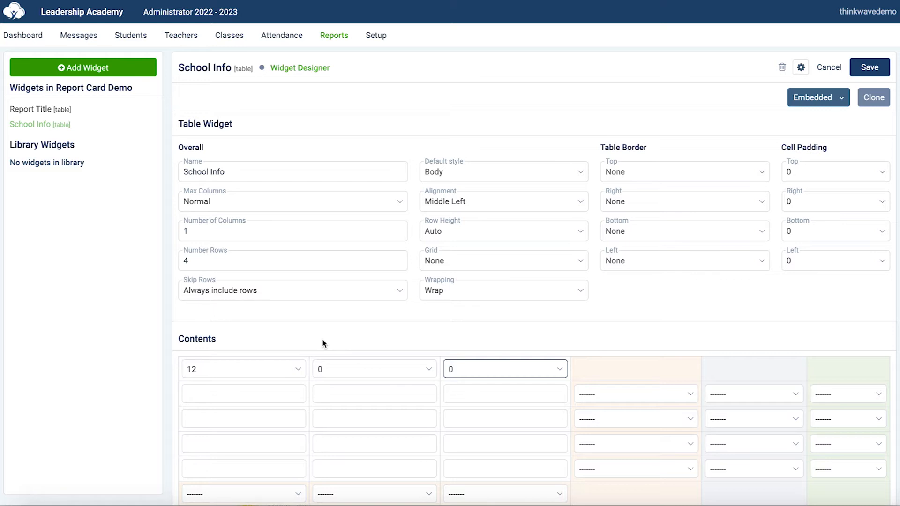
# Copy the {{school}} merge function from the reference into the first contents cell of School Info.
pyautogui.scroll(-2, 323, 343)
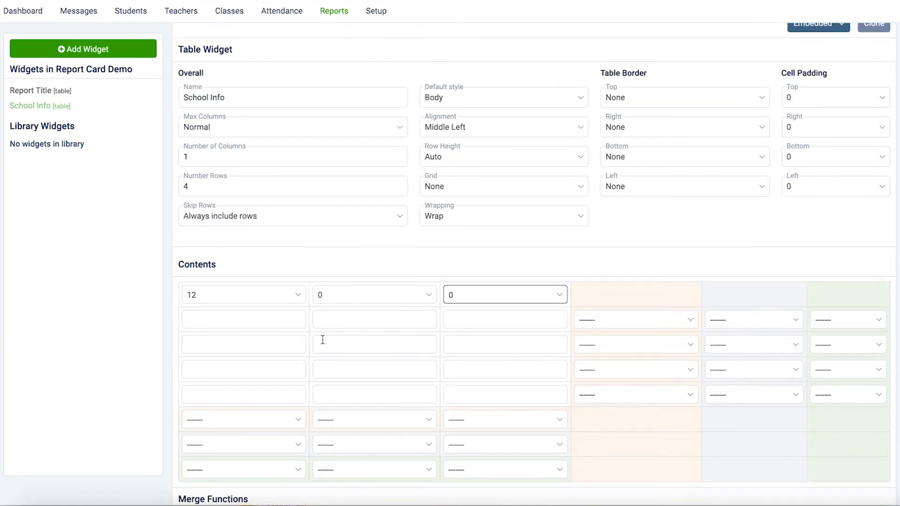
pyautogui.scroll(-10, 323, 340)
pyautogui.scroll(-20, 322, 340)
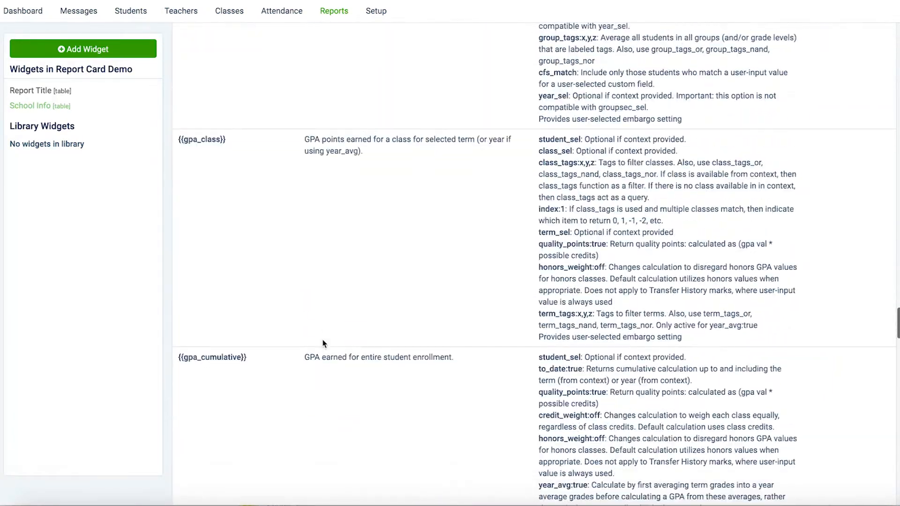
pyautogui.scroll(-4, 323, 344)
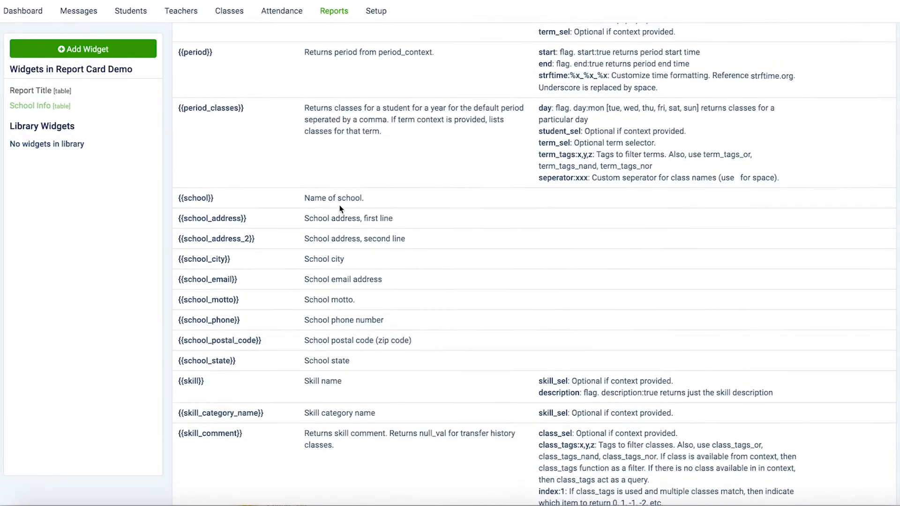
pyautogui.tripleClick(220, 202)
pyautogui.hotkey('ctrl', 'c')
pyautogui.scroll(20, 237, 200)
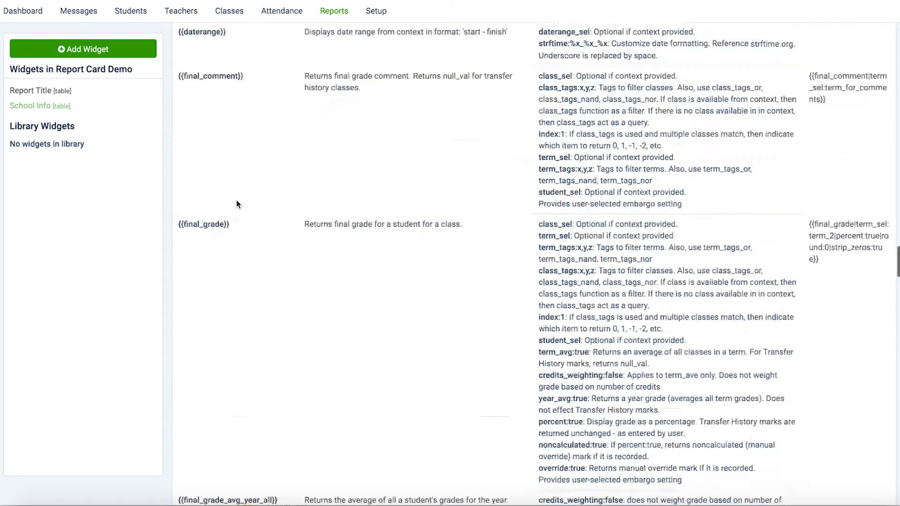
pyautogui.scroll(-1, 238, 202)
pyautogui.click(217, 393)
pyautogui.hotkey('ctrl', 'v')
pyautogui.click(345, 363)
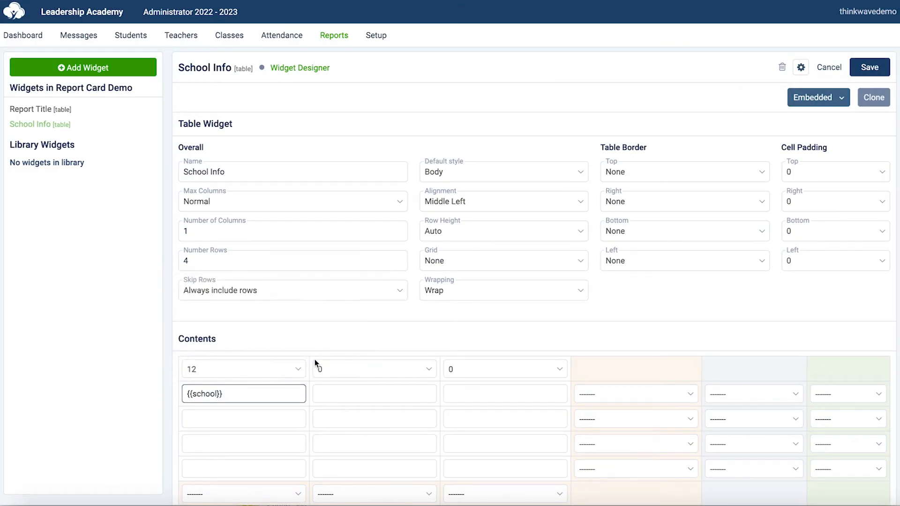
# Fill the remaining rows with {{school_address}}, {{school_city}}, {{school_state}} {{school_postal_code}}, and {{school_phone}}, and save the School Info widget.
pyautogui.scroll(-15, 314, 360)
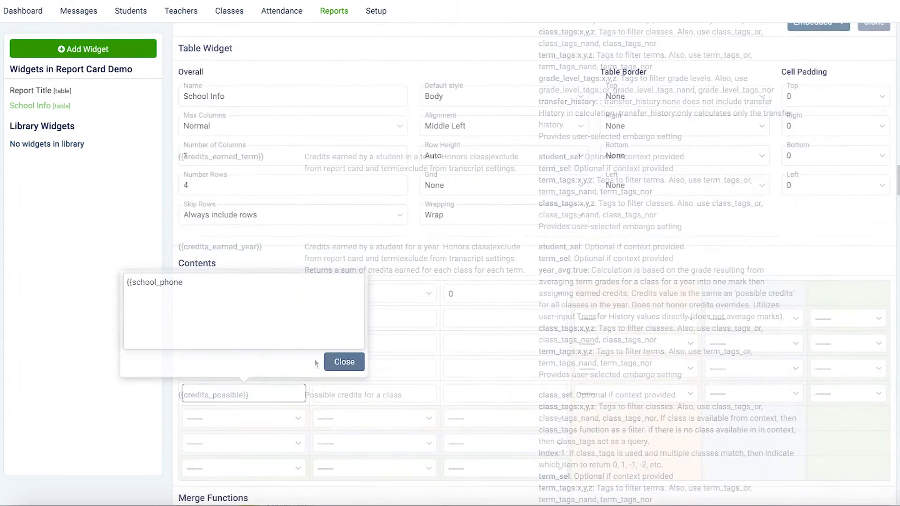
pyautogui.click(339, 364)
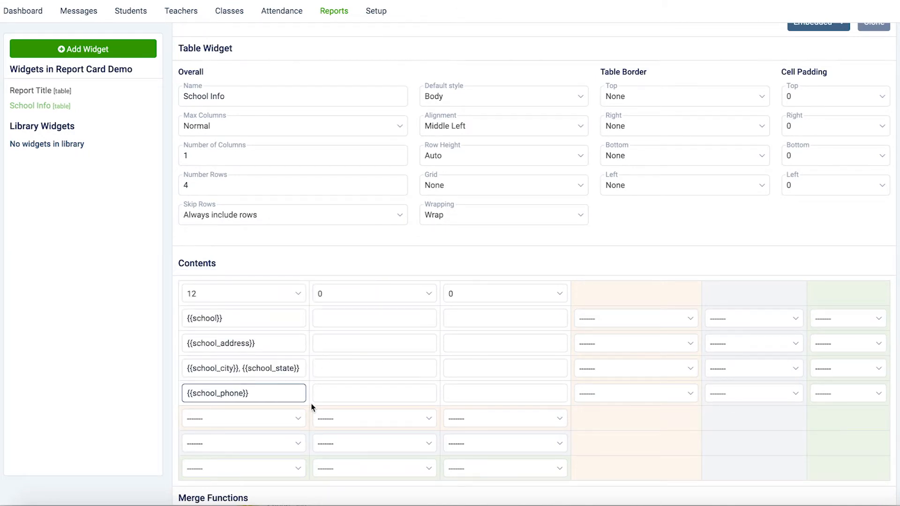
pyautogui.scroll(2, 799, 269)
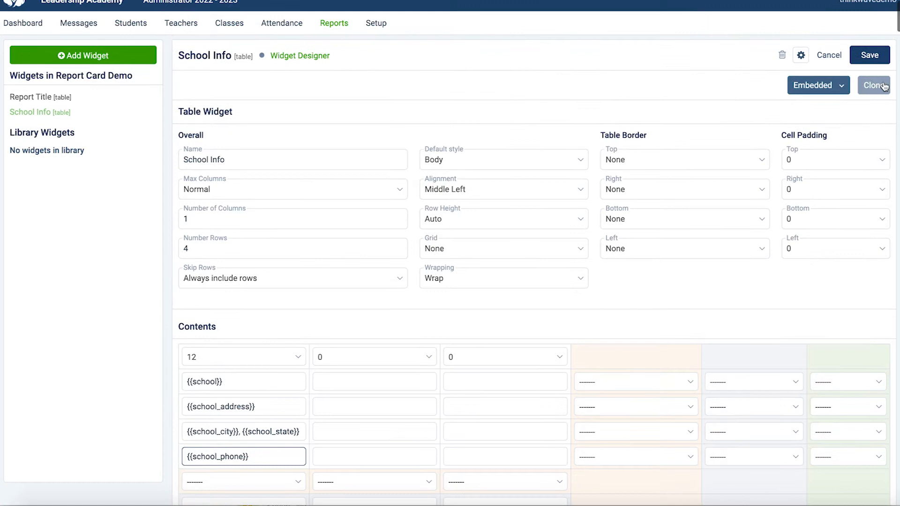
pyautogui.click(870, 55)
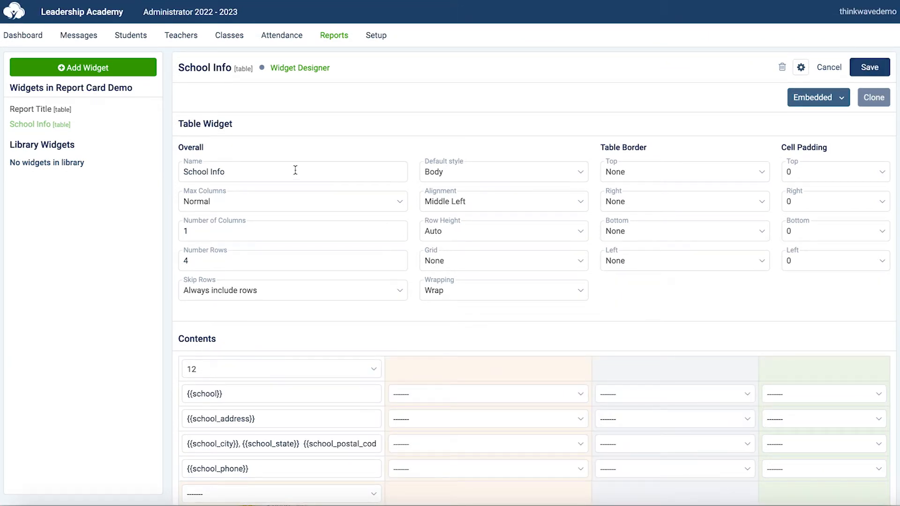
# Add a table widget named Report Date to Report Card Demo.
pyautogui.click(78, 69)
pyautogui.click(271, 106)
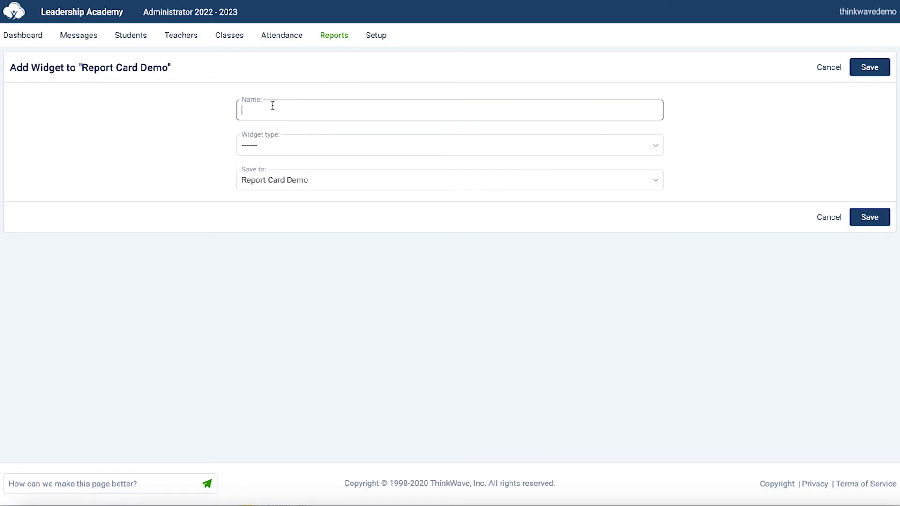
pyautogui.write('Report Date')
pyautogui.click(327, 149)
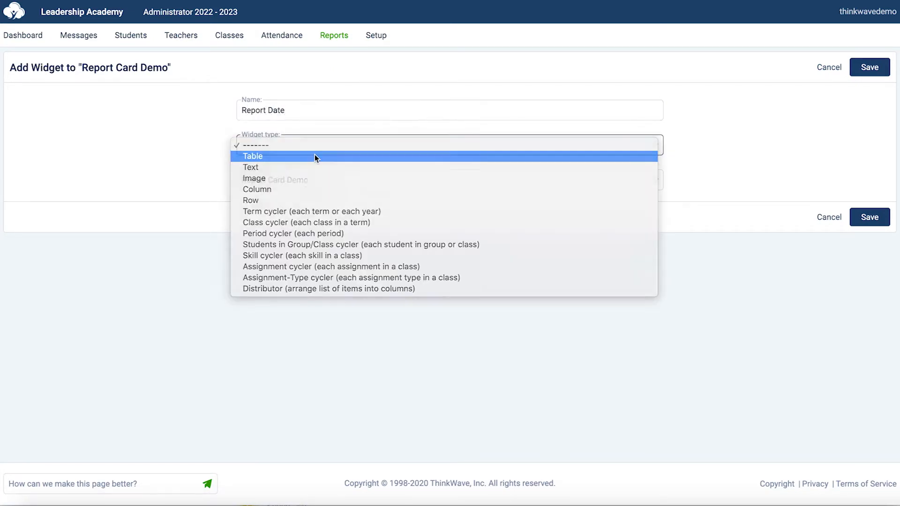
pyautogui.click(315, 154)
pyautogui.click(886, 69)
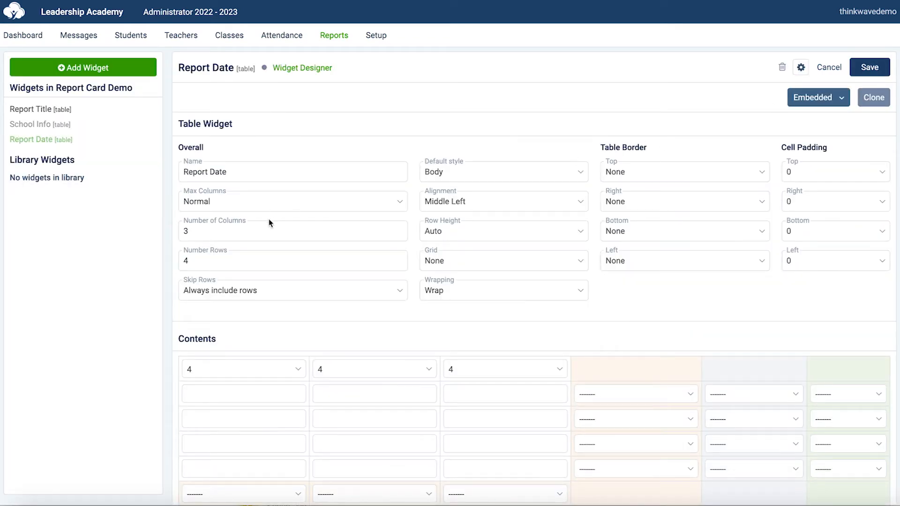
# Set the Report Date table to 1 column and 1 row with Middle Right alignment.
pyautogui.moveTo(258, 231); pyautogui.dragTo(135, 230)
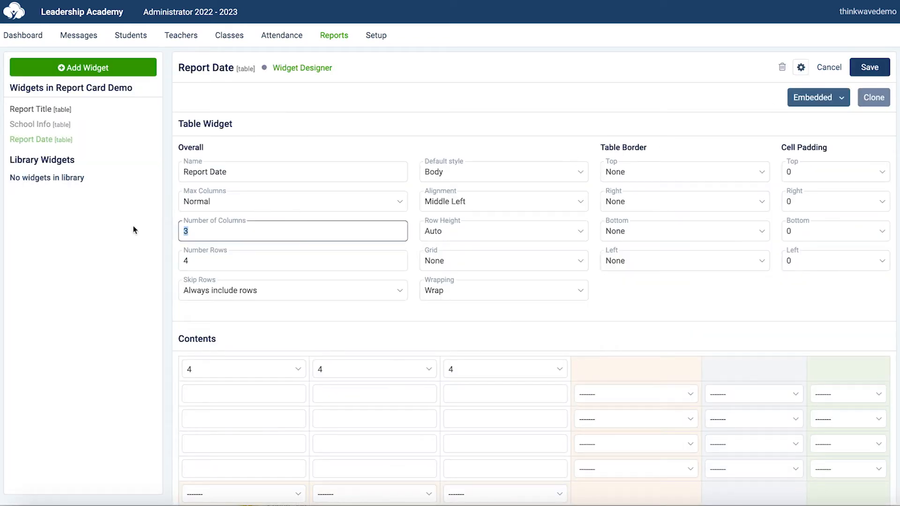
pyautogui.write('1')
pyautogui.press('Tab')
pyautogui.write('1')
pyautogui.click(520, 202)
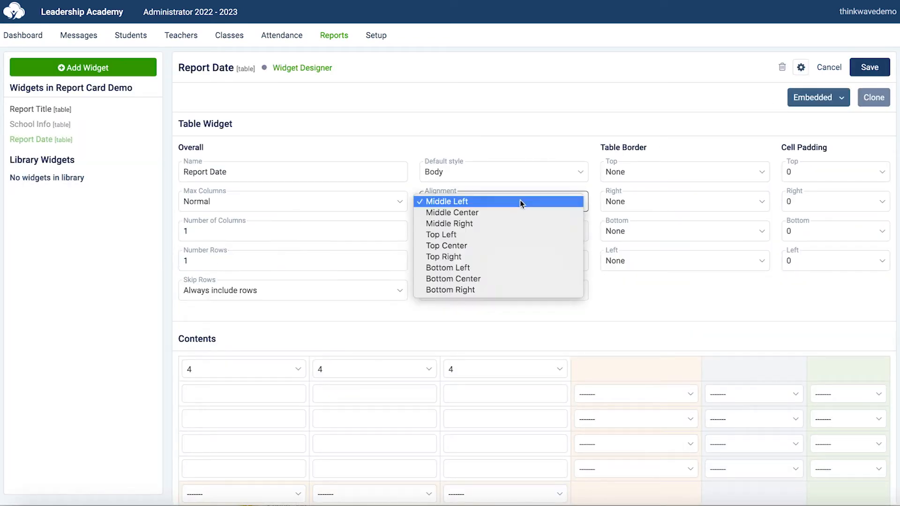
pyautogui.click(513, 223)
# Set the Report Date contents column widths to 12, 0 and 0.
pyautogui.click(263, 369)
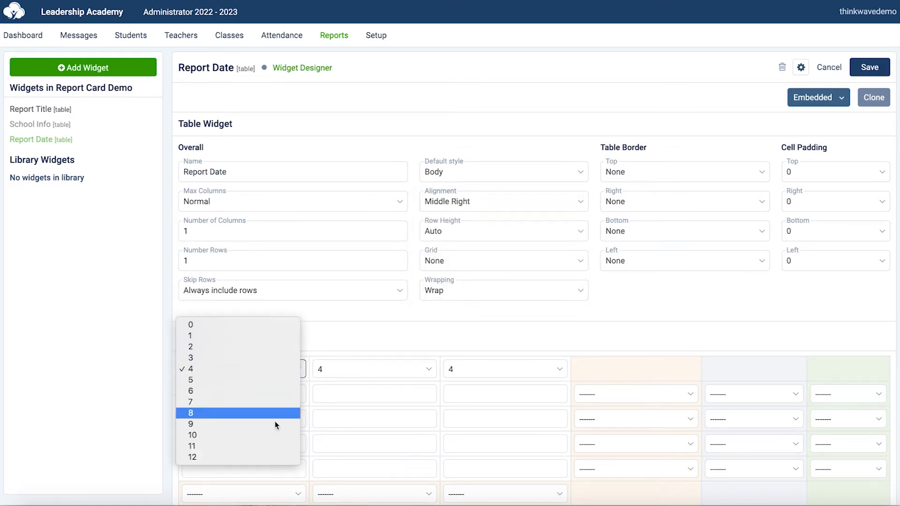
pyautogui.click(271, 457)
pyautogui.click(402, 369)
pyautogui.click(329, 324)
pyautogui.click(505, 369)
pyautogui.click(465, 325)
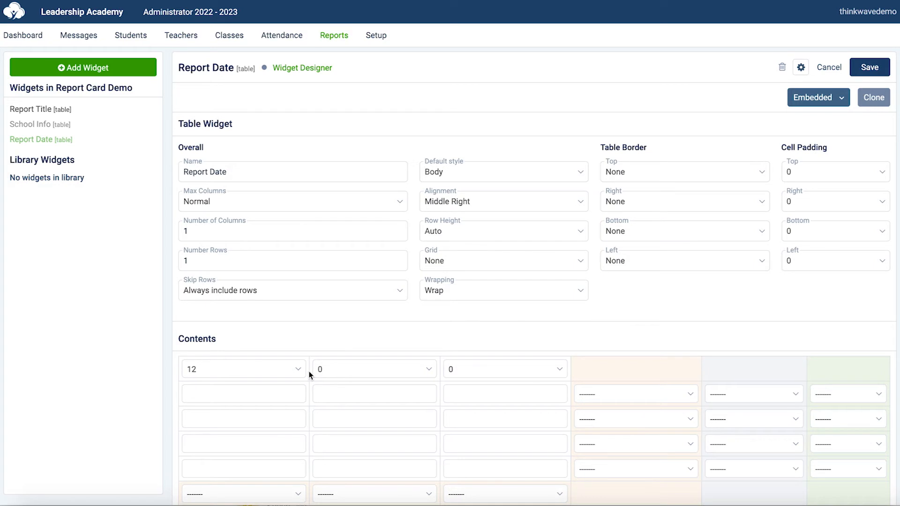
# Copy the {{user_date}} merge function from the reference list into the first contents cell of the Report Date table.
pyautogui.scroll(-20, 309, 375)
pyautogui.scroll(6, 311, 375)
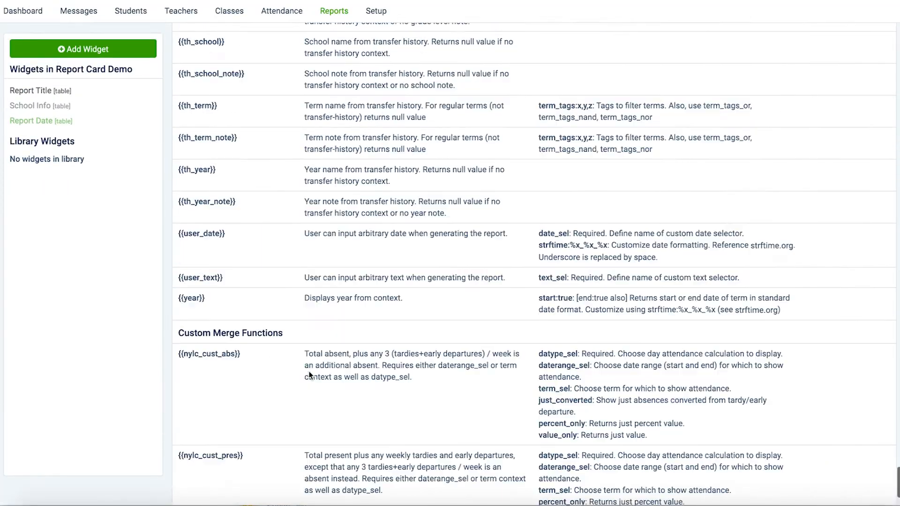
pyautogui.tripleClick(229, 358)
pyautogui.hotkey('ctrl', 'c')
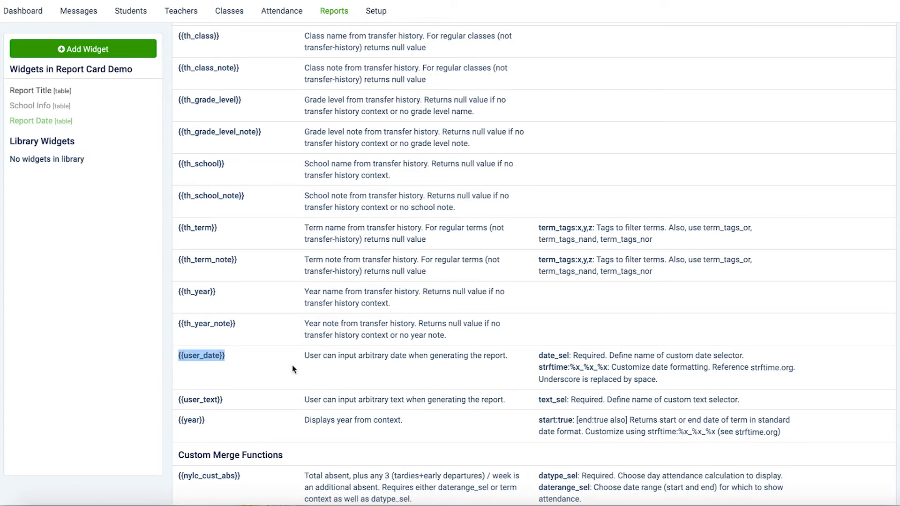
pyautogui.scroll(20, 281, 375)
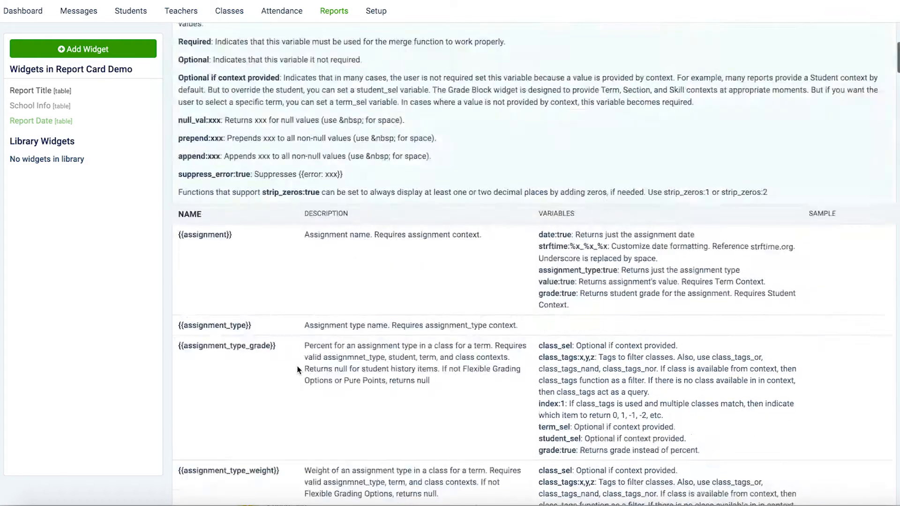
pyautogui.click(239, 395)
pyautogui.hotkey('ctrl', 'v')
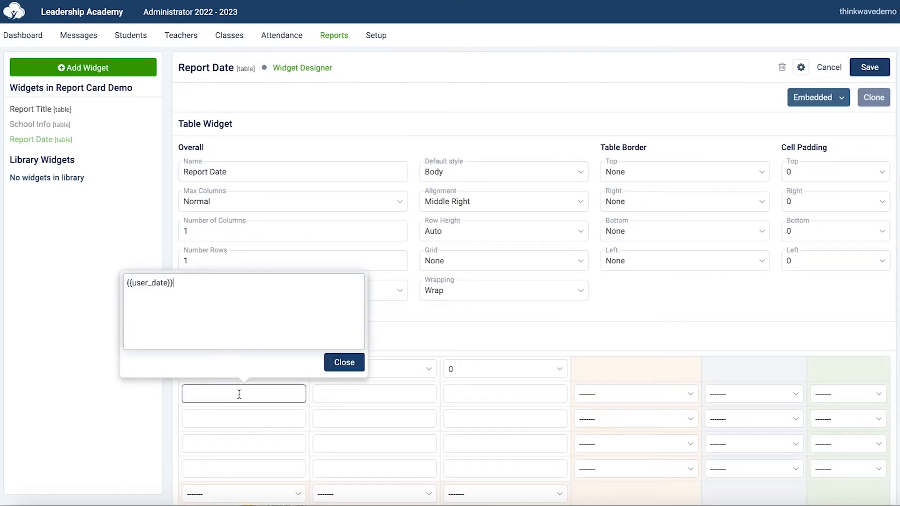
pyautogui.click(343, 362)
# Look up the variable {{user_date}} requires, extend the cell to {{user_date|date_sel:Report_Date}}, and save the Report Date widget.
pyautogui.scroll(-20, 307, 395)
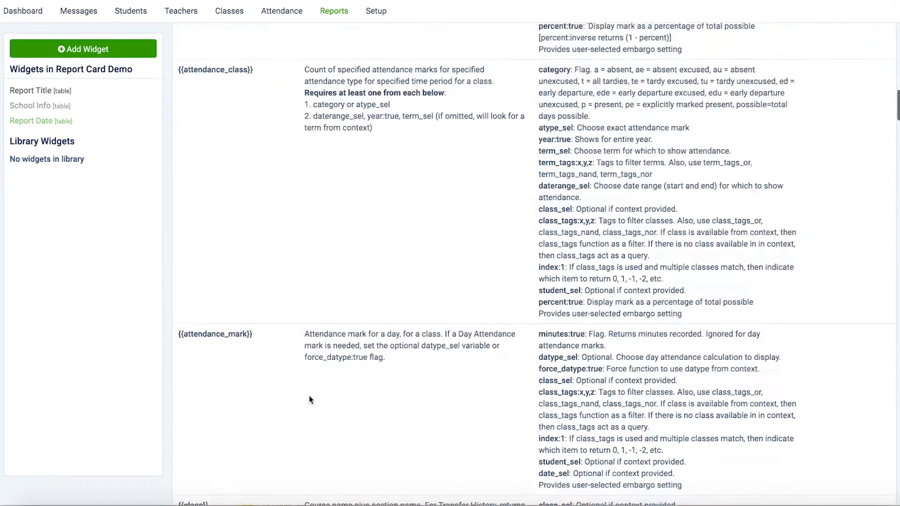
pyautogui.scroll(3, 308, 397)
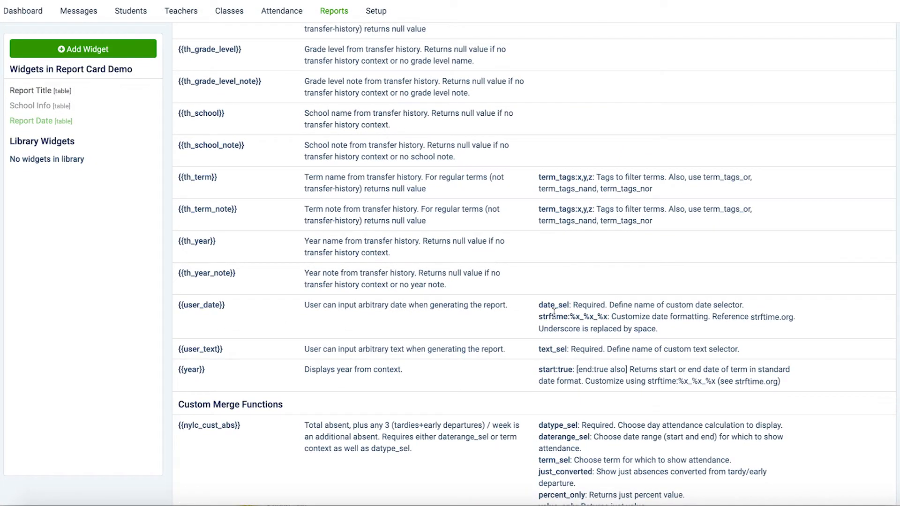
pyautogui.moveTo(540, 307); pyautogui.dragTo(572, 301)
pyautogui.scroll(20, 370, 328)
pyautogui.scroll(20, 370, 326)
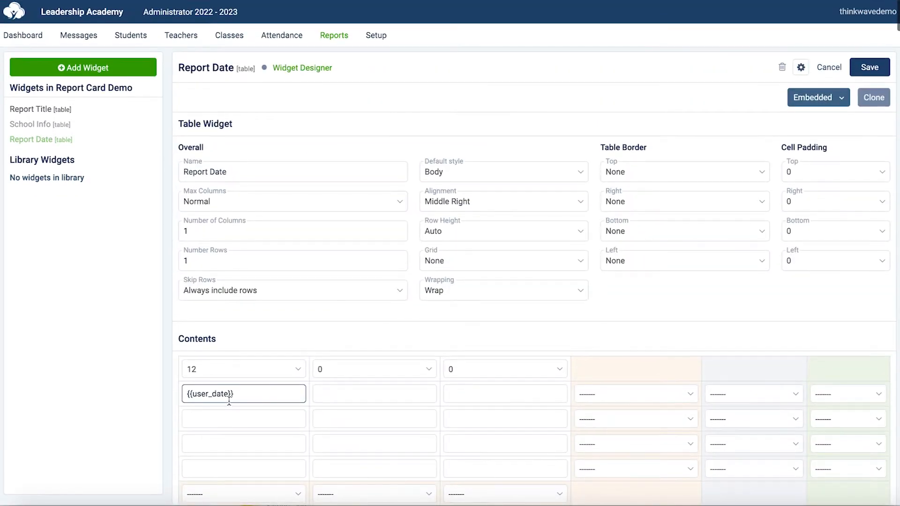
pyautogui.click(248, 394)
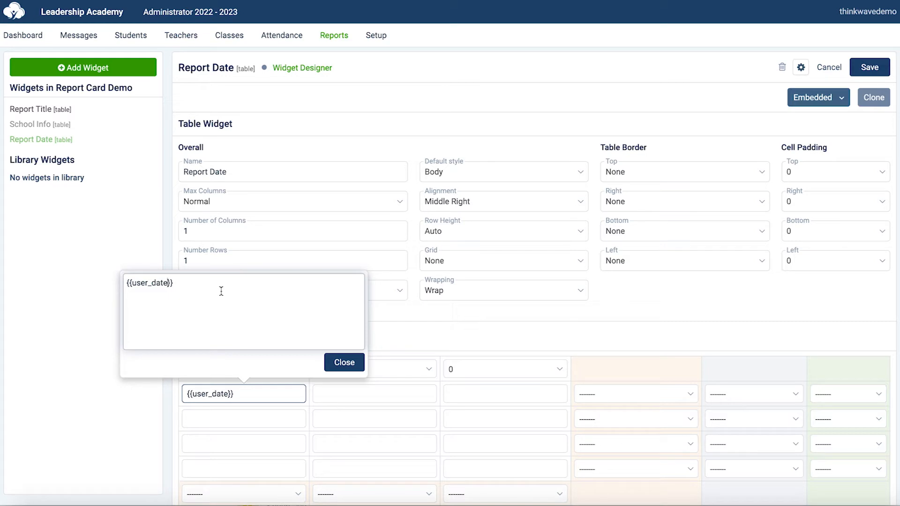
pyautogui.click(168, 282)
pyautogui.write('|date_sel:')
pyautogui.write('Report_Date')
pyautogui.click(342, 365)
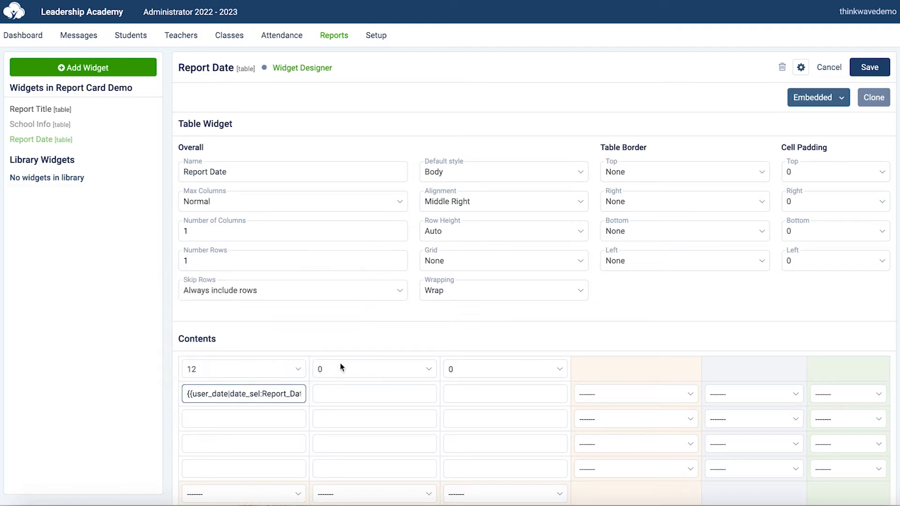
pyautogui.click(865, 74)
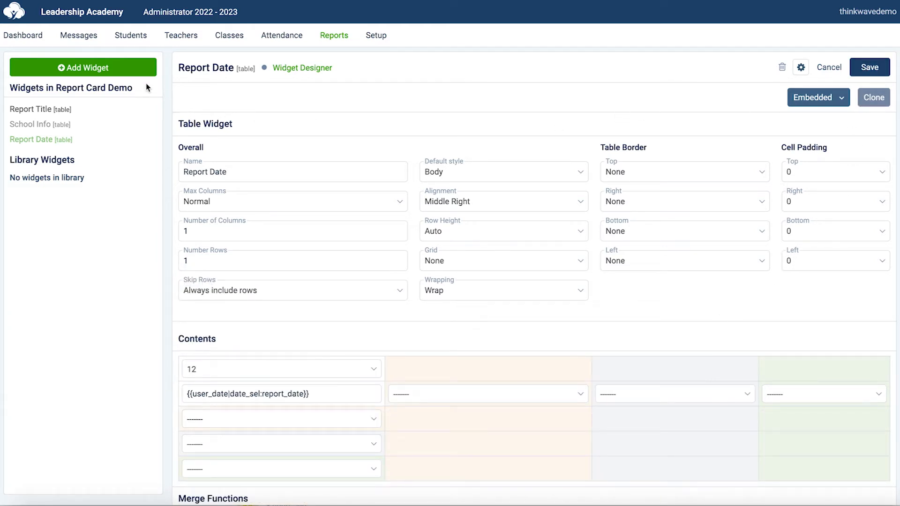
# Add a row widget named Header Row to Report Card Demo.
pyautogui.click(94, 71)
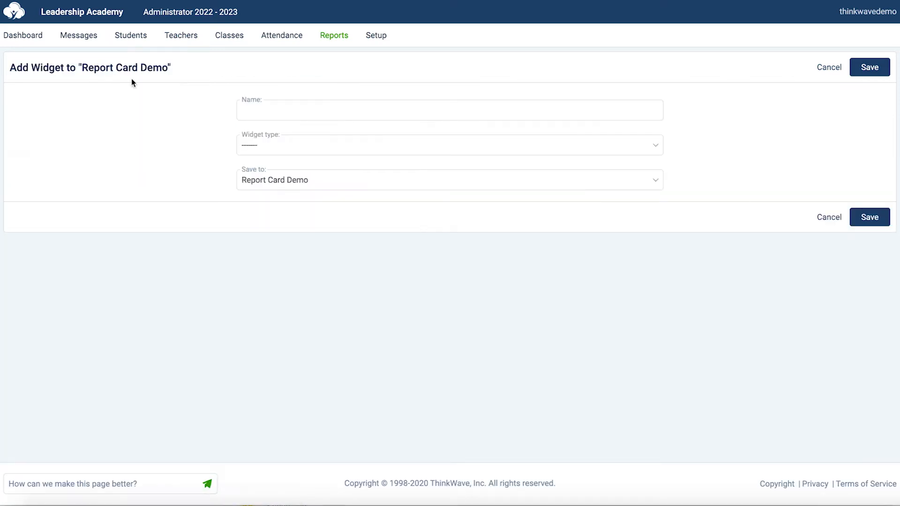
pyautogui.click(305, 109)
pyautogui.write('Header Row')
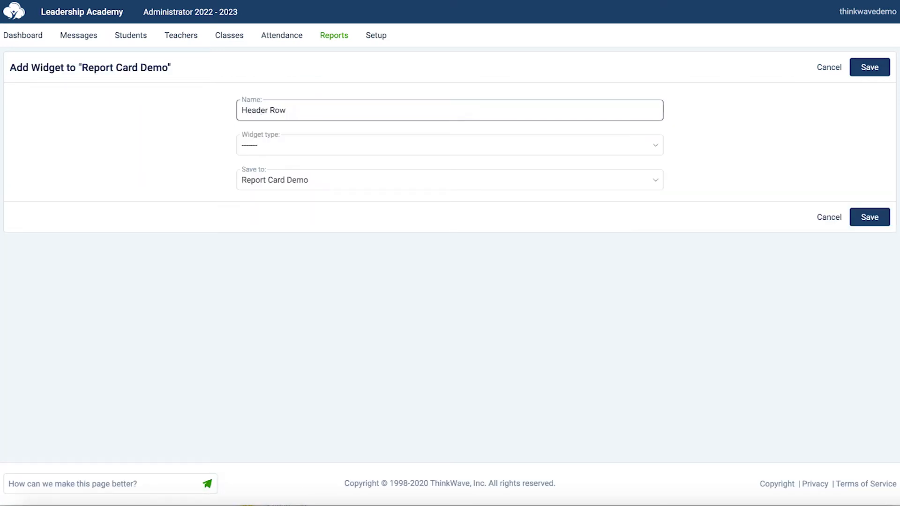
pyautogui.click(394, 145)
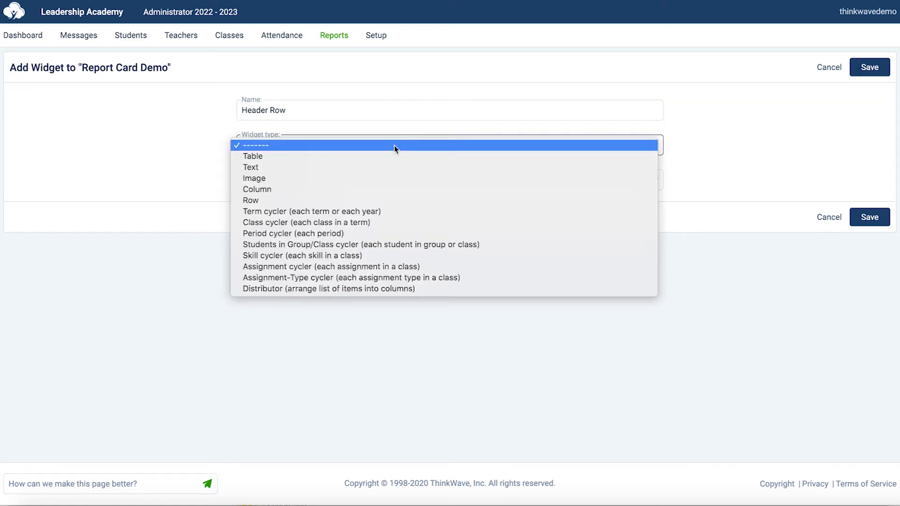
pyautogui.click(390, 199)
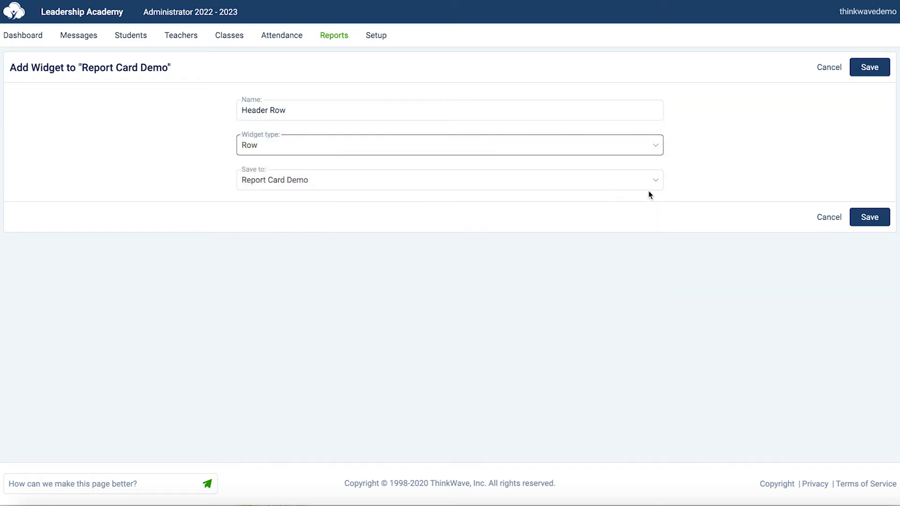
pyautogui.click(865, 72)
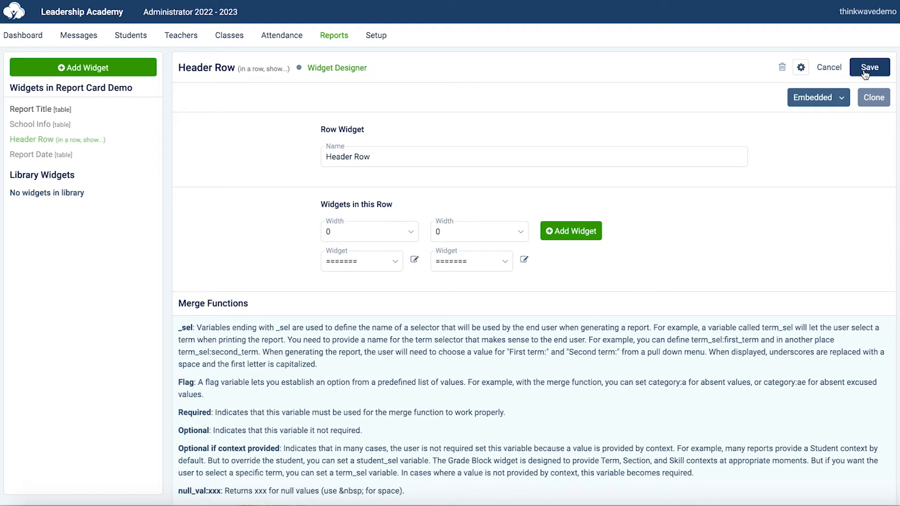
# Assign School Info and Report Title to the first two slots of Header Row, each with width 4.
pyautogui.click(383, 231)
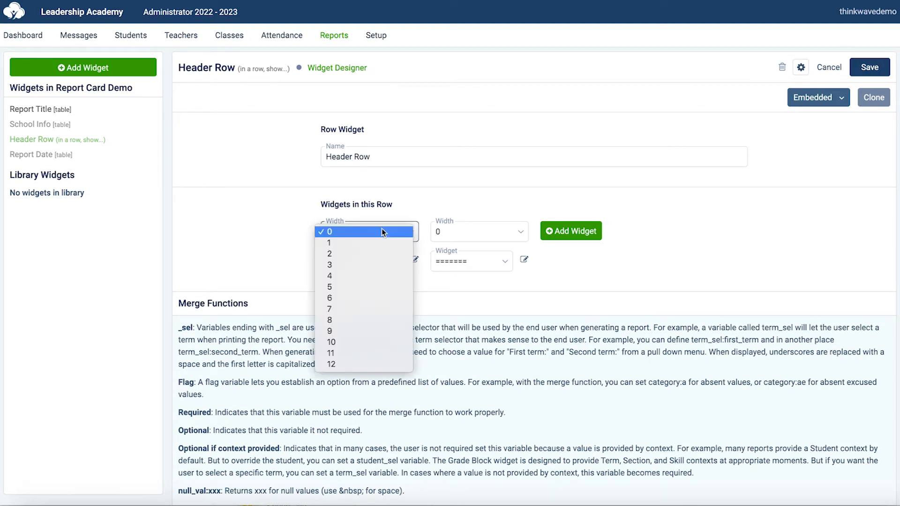
pyautogui.click(375, 275)
pyautogui.click(380, 261)
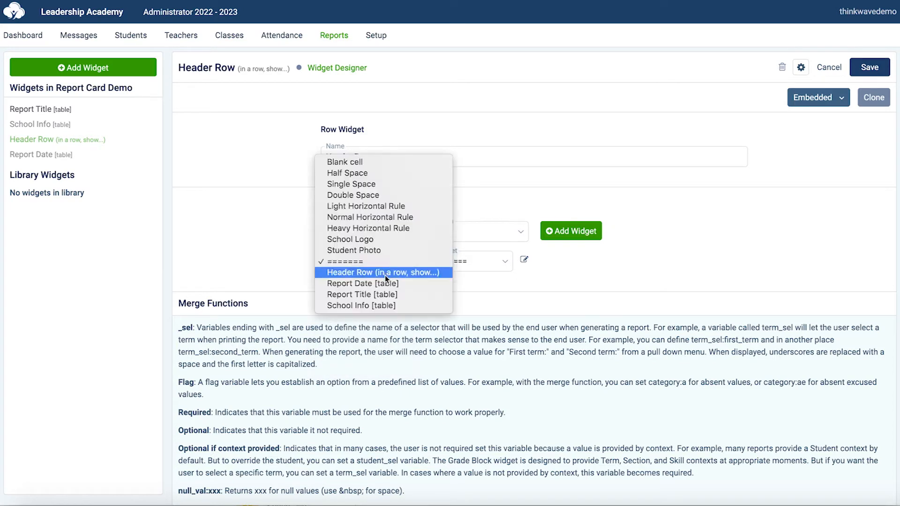
pyautogui.click(384, 305)
pyautogui.click(484, 231)
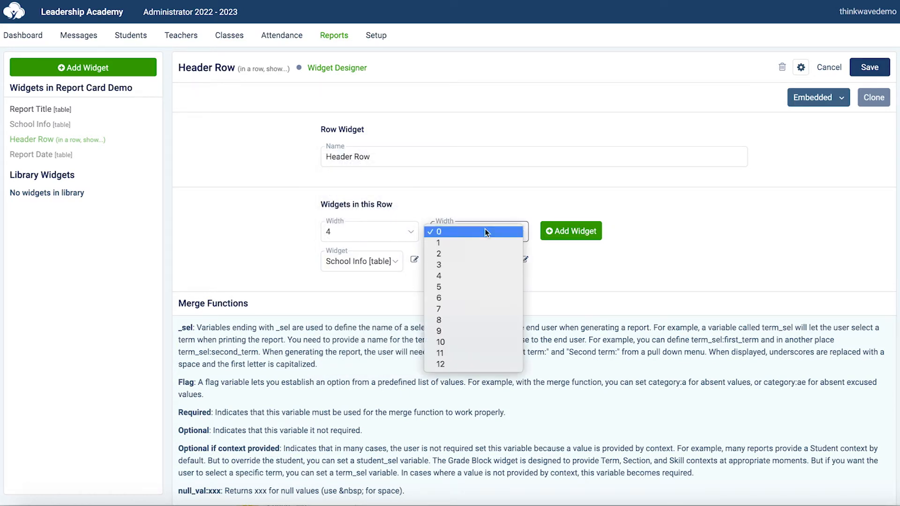
pyautogui.click(471, 276)
pyautogui.click(478, 261)
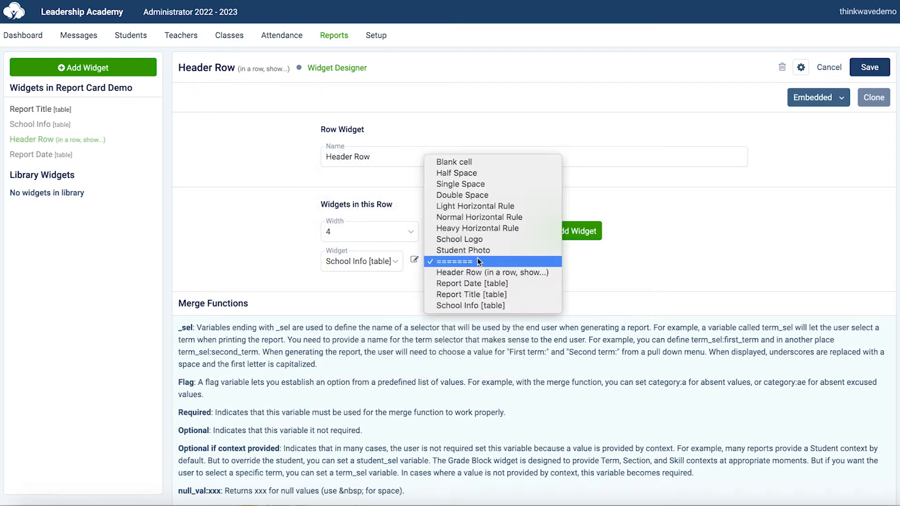
pyautogui.click(485, 294)
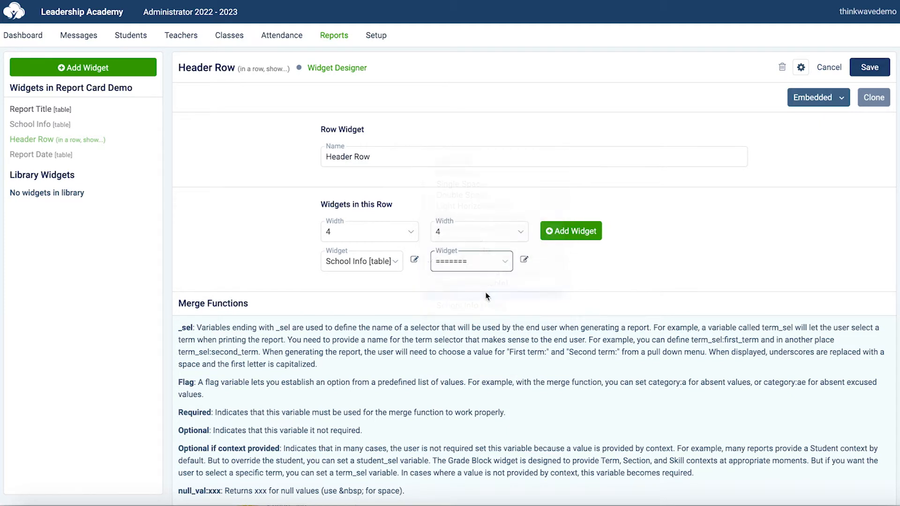
# Add a third slot of width 4 containing Report Date to Header Row, and save the widget.
pyautogui.click(581, 231)
pyautogui.click(581, 231)
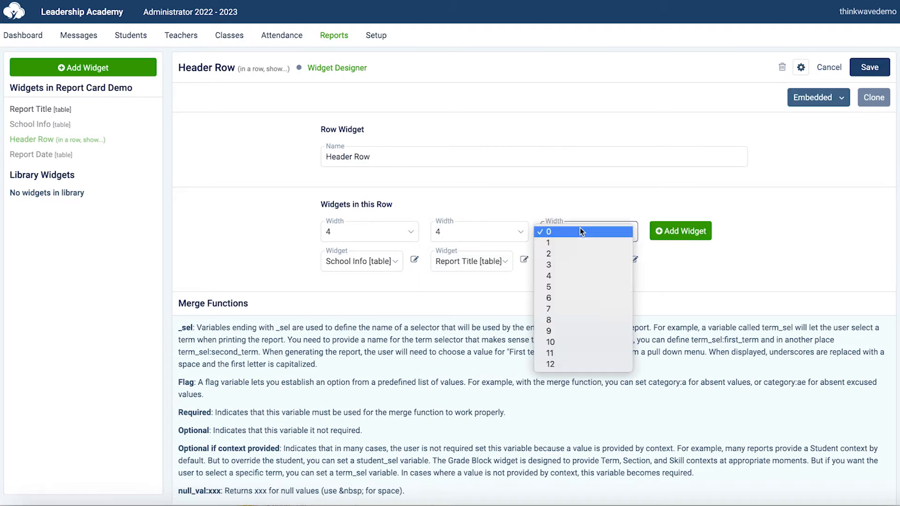
pyautogui.click(578, 276)
pyautogui.click(582, 262)
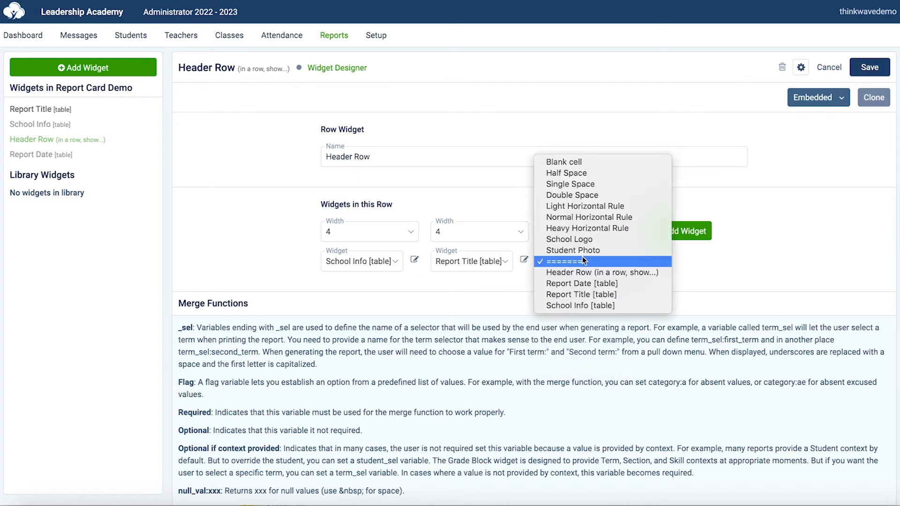
pyautogui.click(586, 284)
pyautogui.click(870, 67)
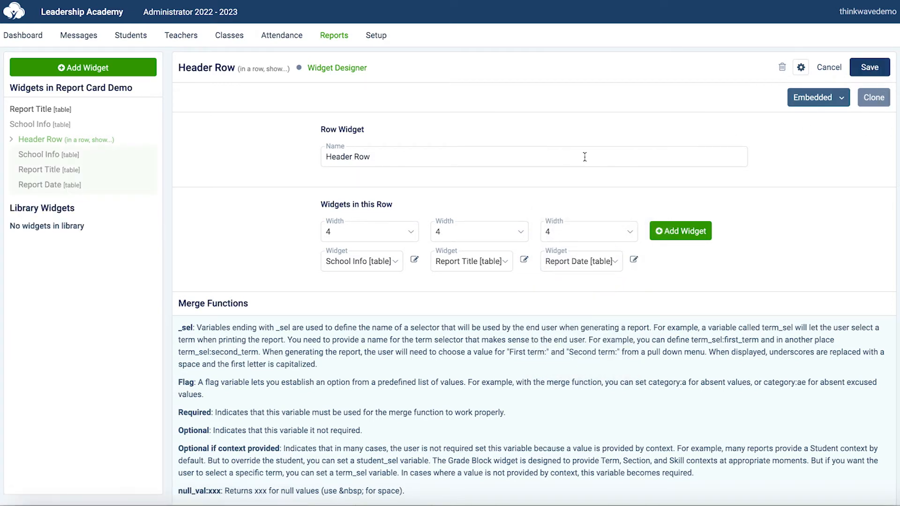
# Add a column widget named Report Column to Report Card Demo.
pyautogui.click(89, 71)
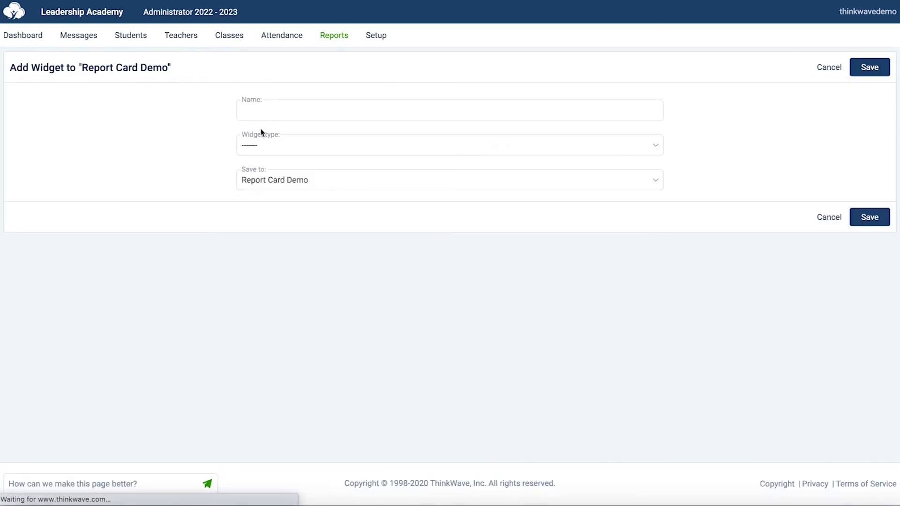
pyautogui.click(313, 113)
pyautogui.write('Report Column')
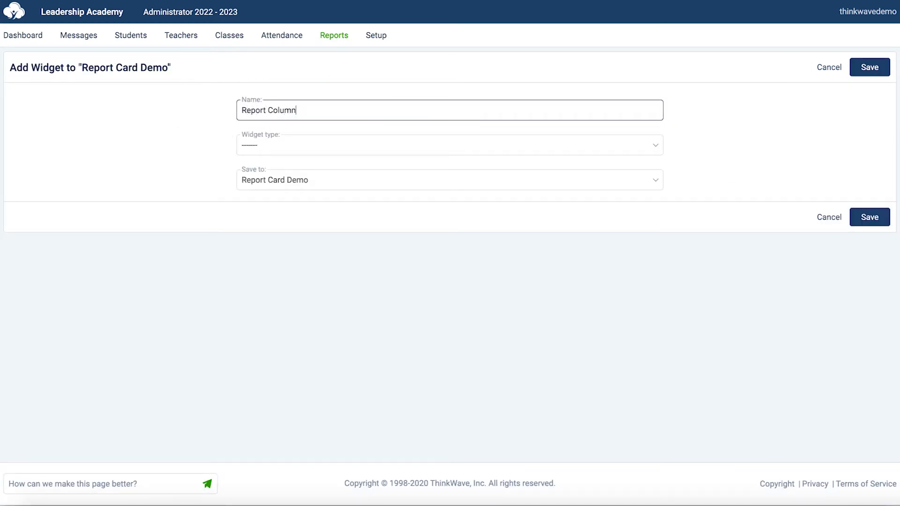
pyautogui.click(281, 148)
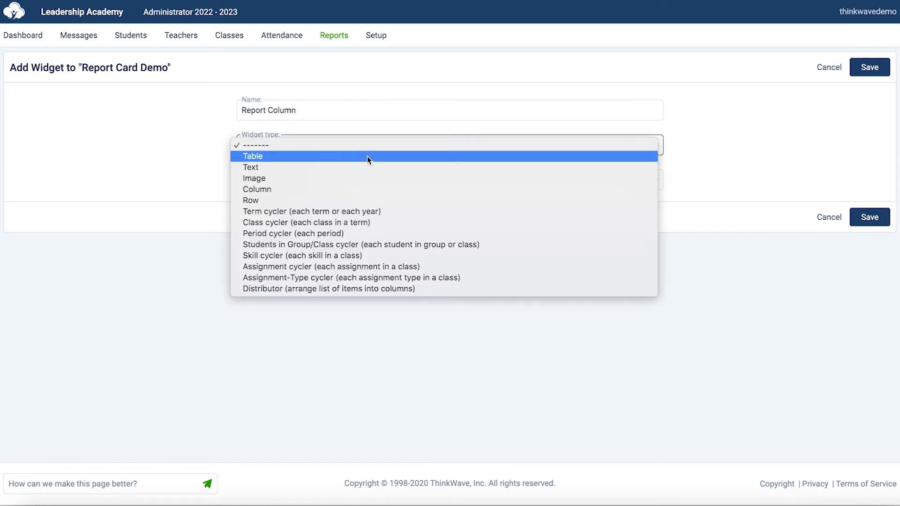
pyautogui.click(365, 189)
pyautogui.click(865, 74)
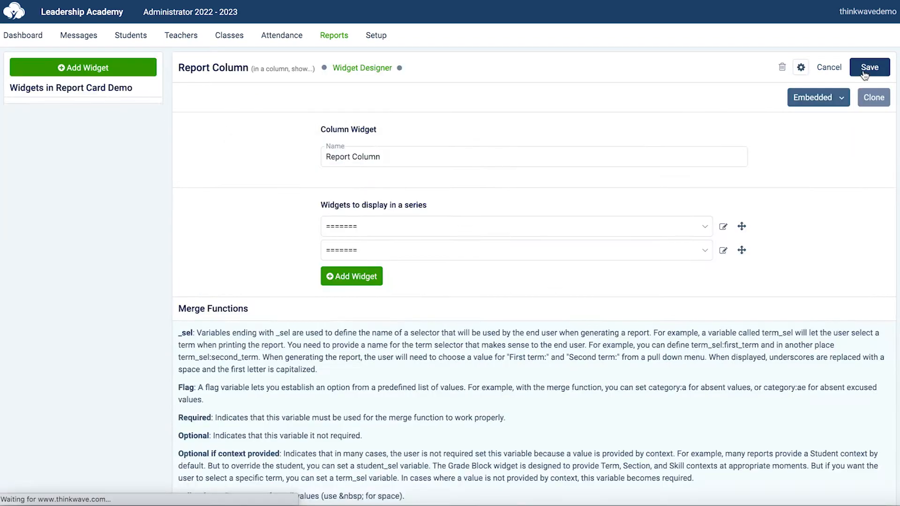
# Set Header Row as the first widget displayed in Report Column, and save it.
pyautogui.click(638, 224)
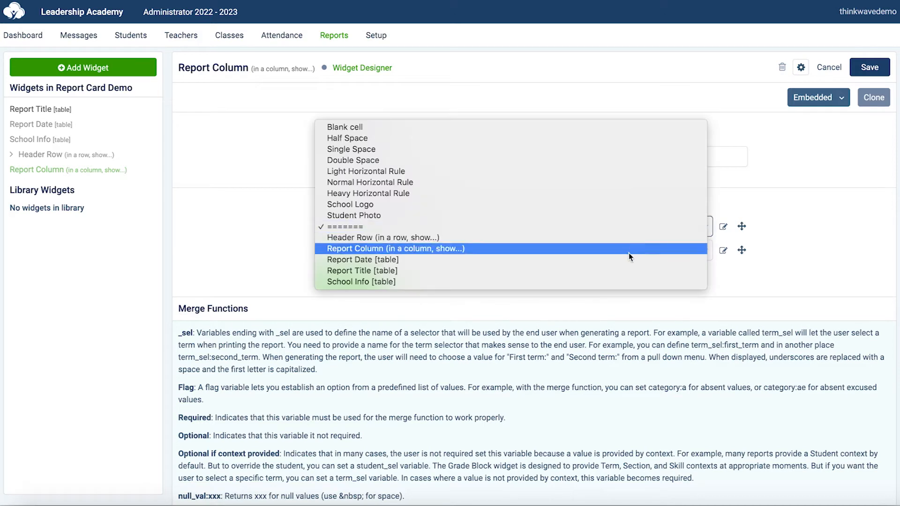
pyautogui.click(615, 239)
pyautogui.click(872, 68)
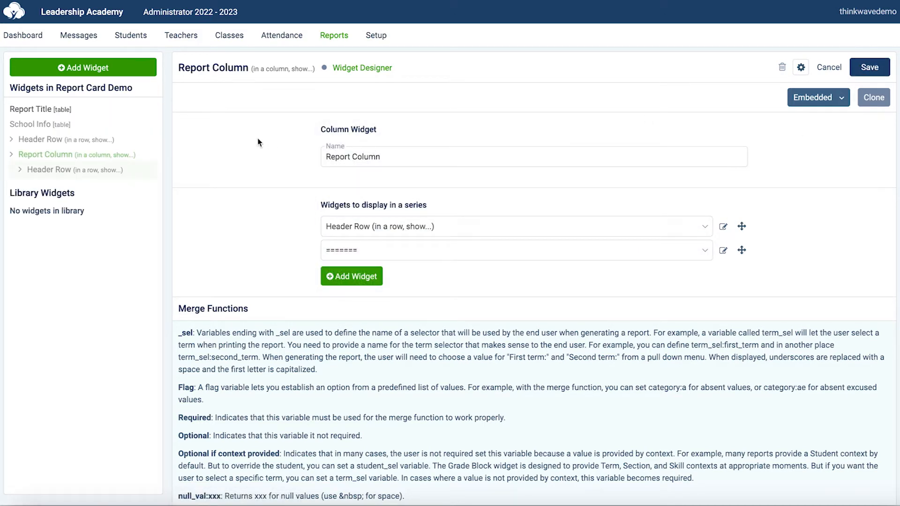
# In the Layout Designer, assign Report Column to the report's single full-width cell and save the layout.
pyautogui.moveTo(362, 68)
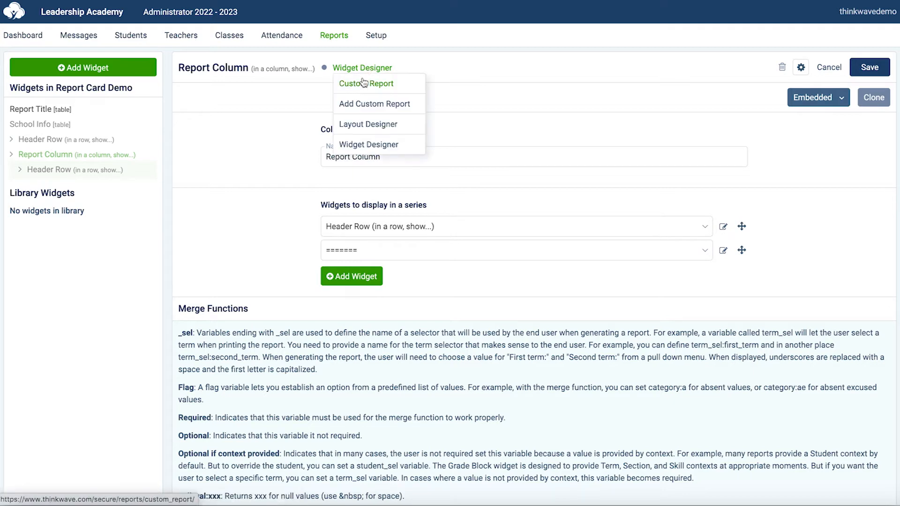
pyautogui.click(364, 122)
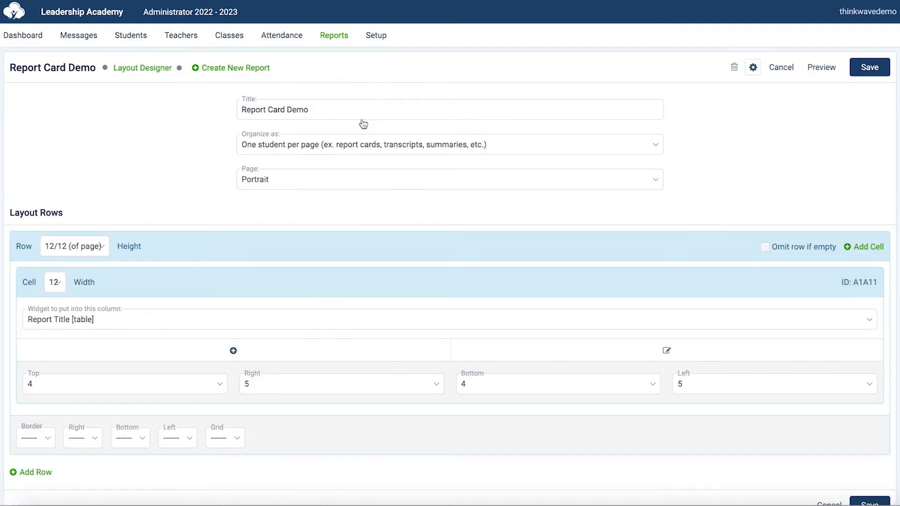
pyautogui.click(153, 320)
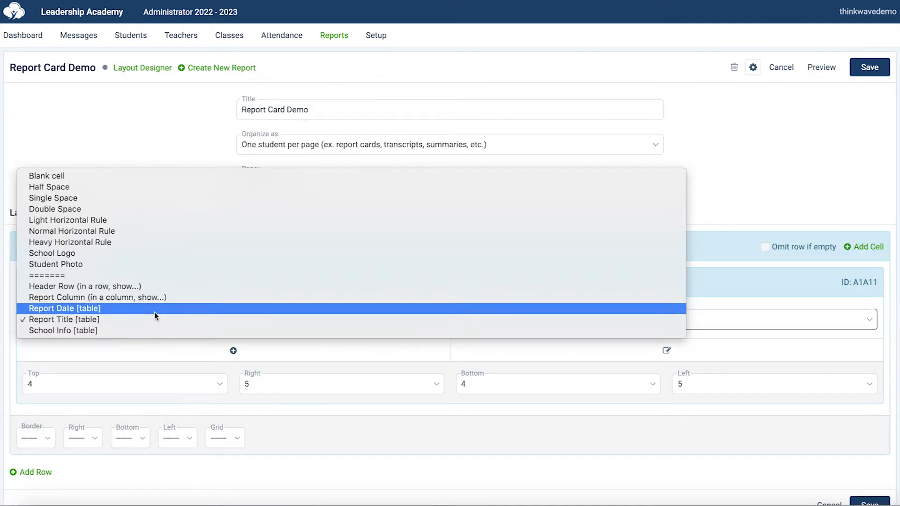
pyautogui.click(162, 297)
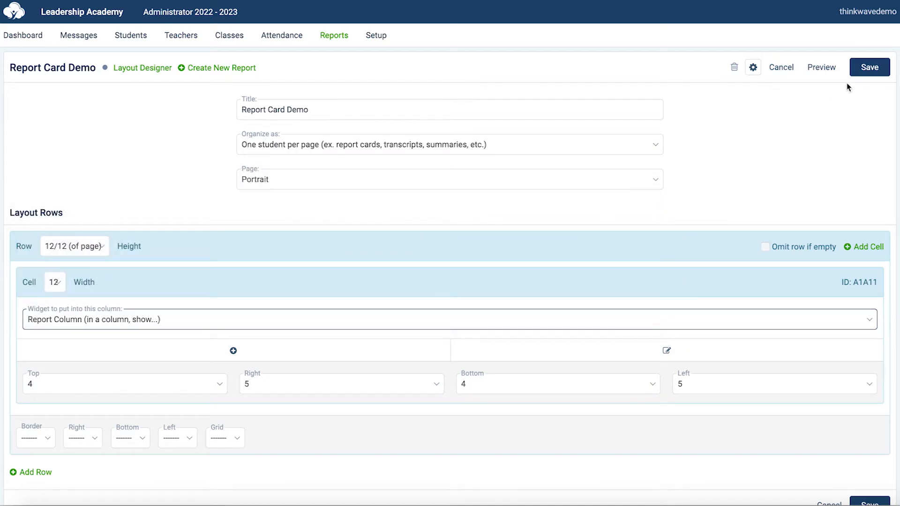
pyautogui.click(864, 70)
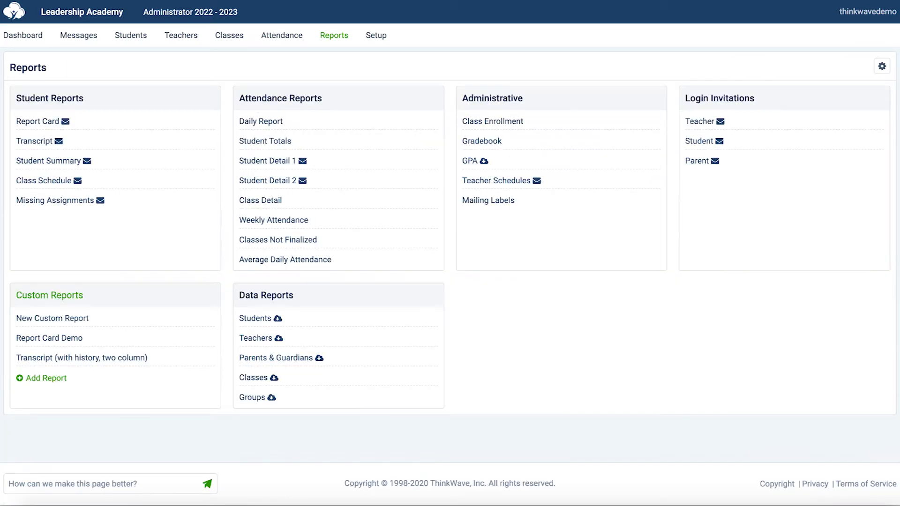
# Generate the Report Card Demo custom report for the first listed student with the report date 18 Aug 2020.
pyautogui.click(71, 339)
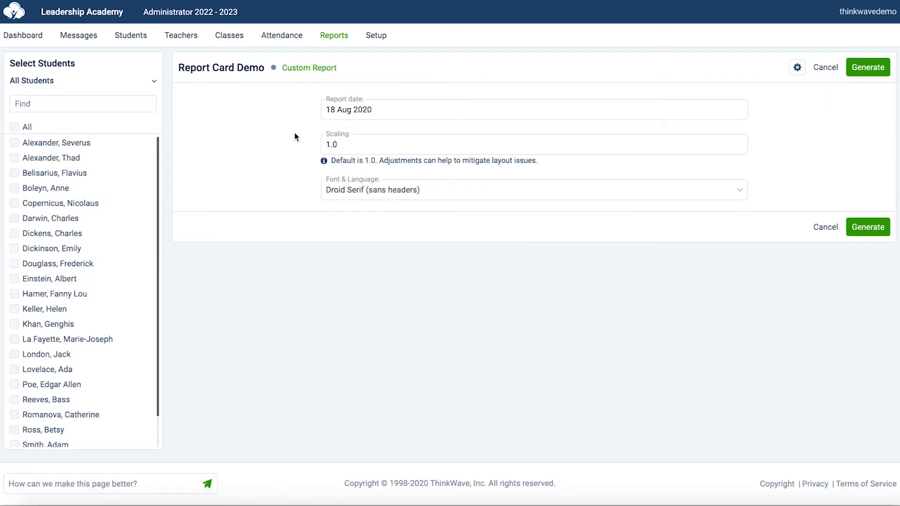
pyautogui.click(398, 108)
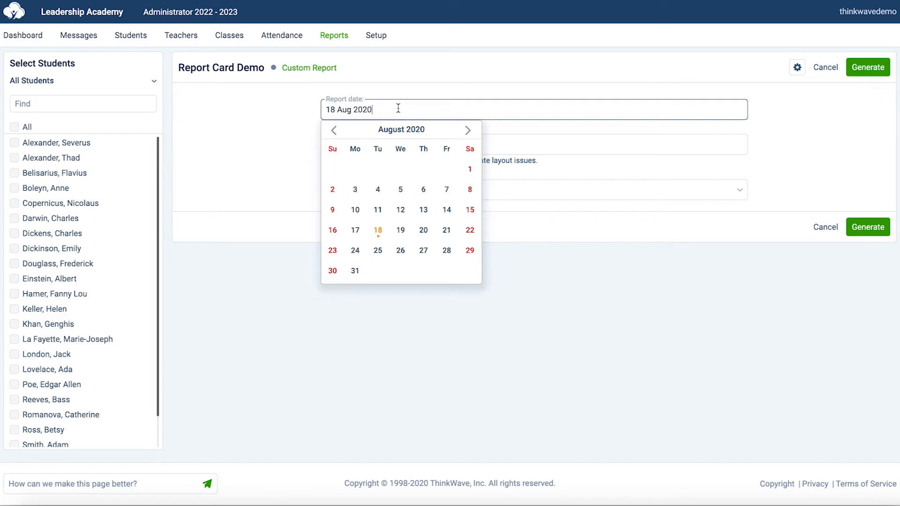
pyautogui.click(378, 234)
pyautogui.click(78, 143)
pyautogui.click(869, 68)
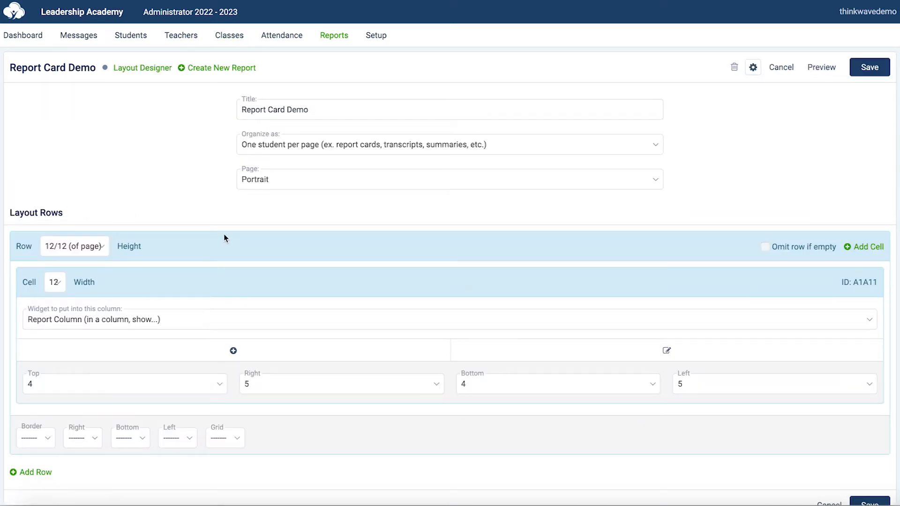
# Add a table widget named Student Info to Report Card Demo and save it.
pyautogui.click(149, 150)
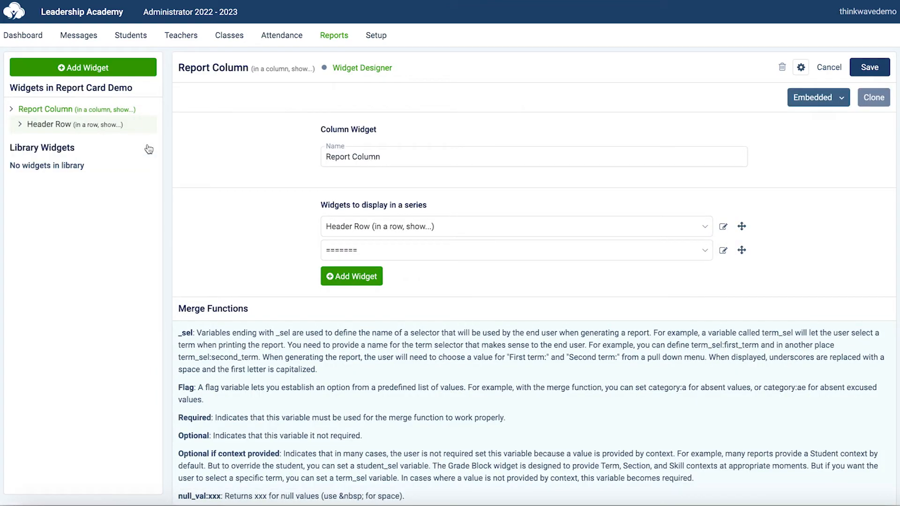
pyautogui.click(108, 73)
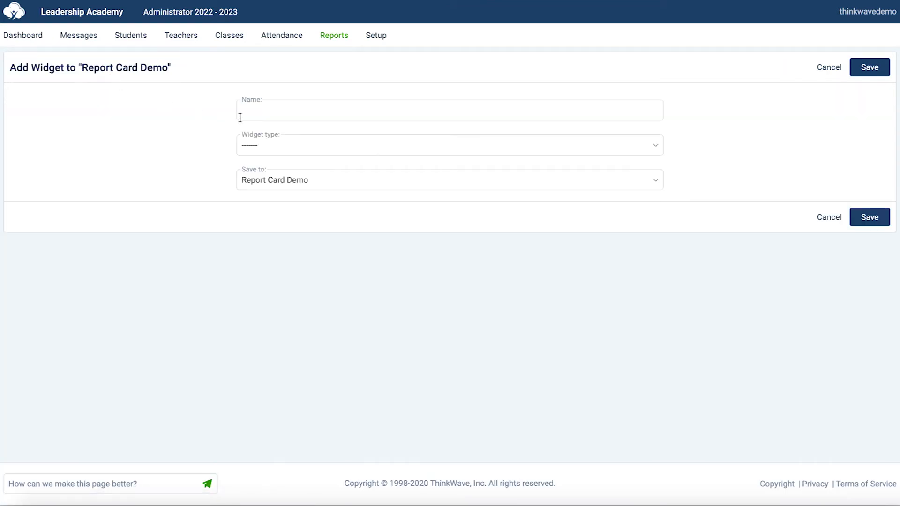
pyautogui.click(288, 113)
pyautogui.write('Stud')
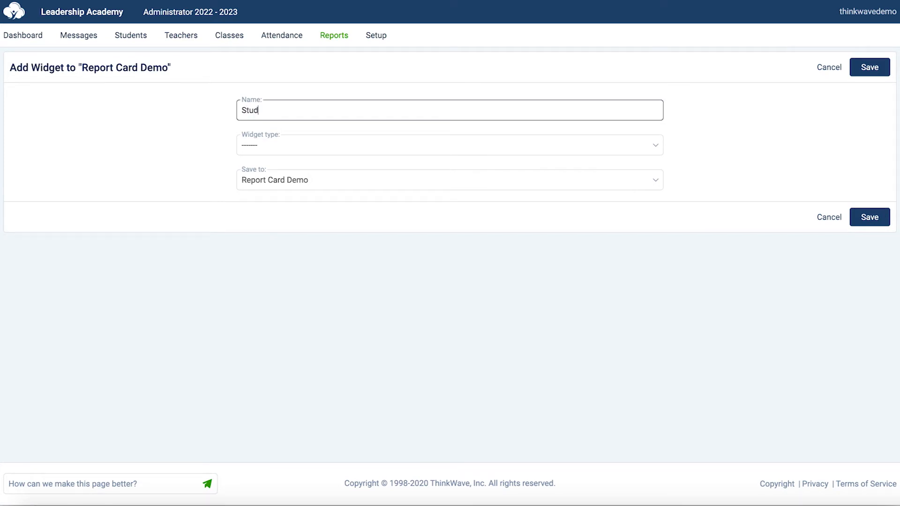
pyautogui.write('ent Info')
pyautogui.click(310, 145)
pyautogui.click(311, 153)
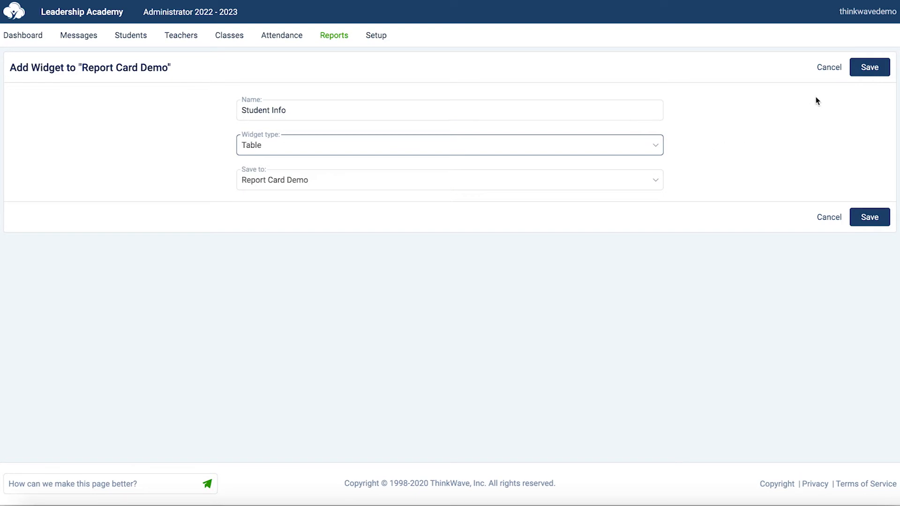
pyautogui.click(868, 69)
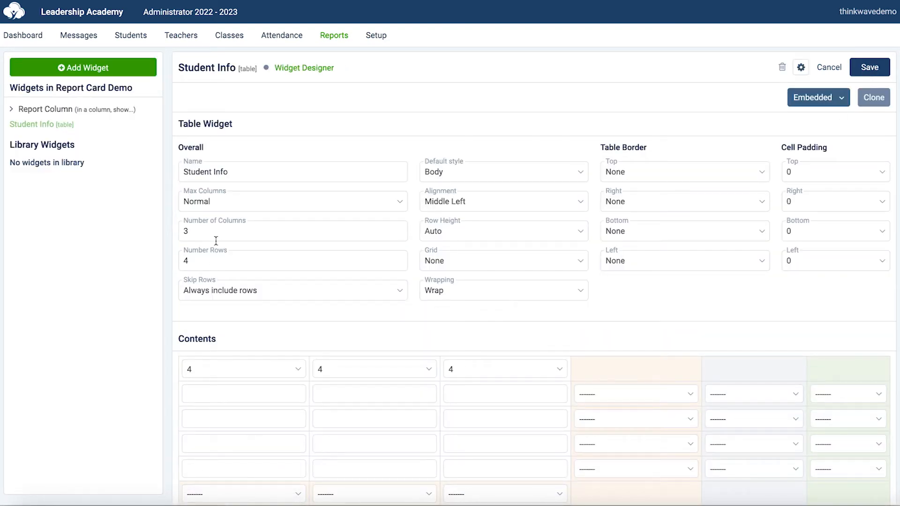
# Give Student Info one column of width 12, set the other column widths to 0, and skip a row if any merge field is blank.
pyautogui.doubleClick(220, 233)
pyautogui.write('1')
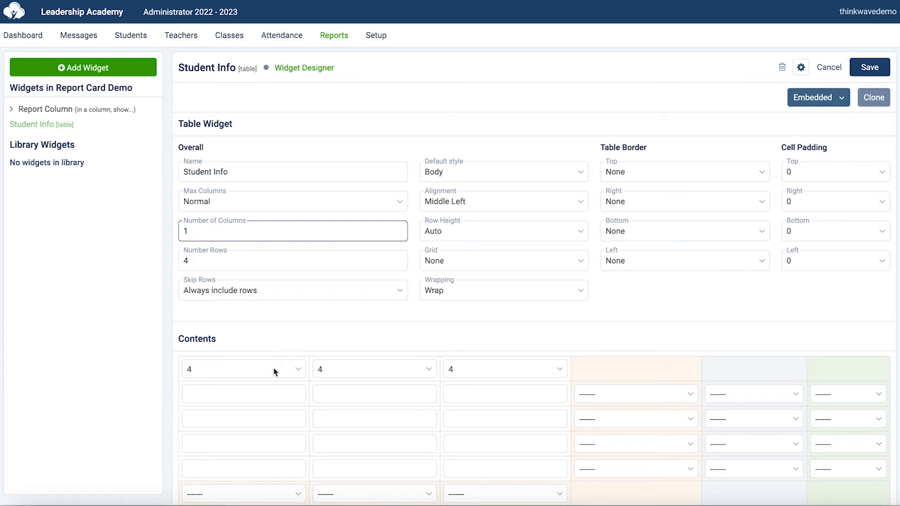
pyautogui.click(269, 371)
pyautogui.click(257, 455)
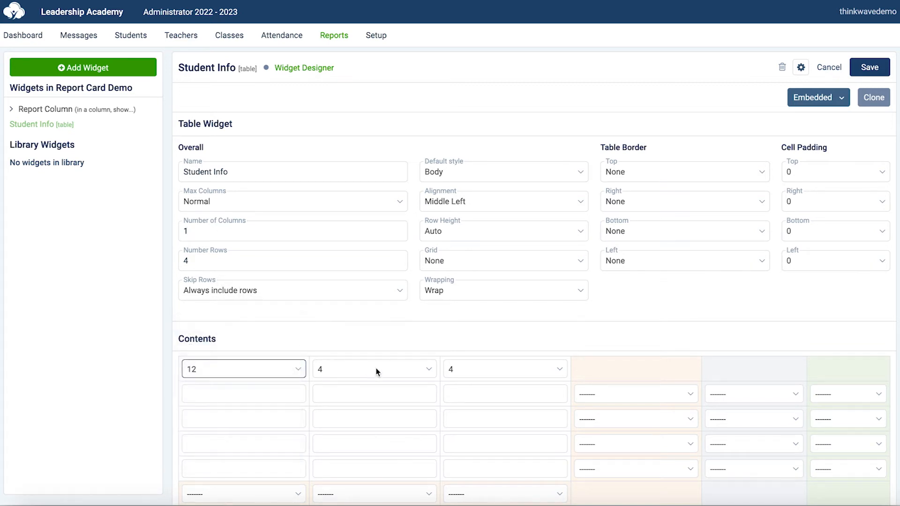
pyautogui.click(378, 370)
pyautogui.click(381, 326)
pyautogui.click(475, 366)
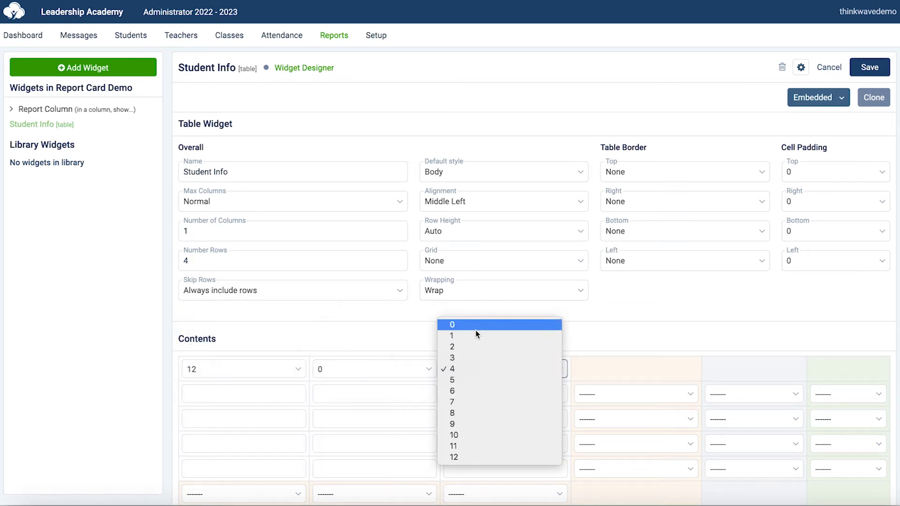
pyautogui.click(462, 325)
pyautogui.click(307, 292)
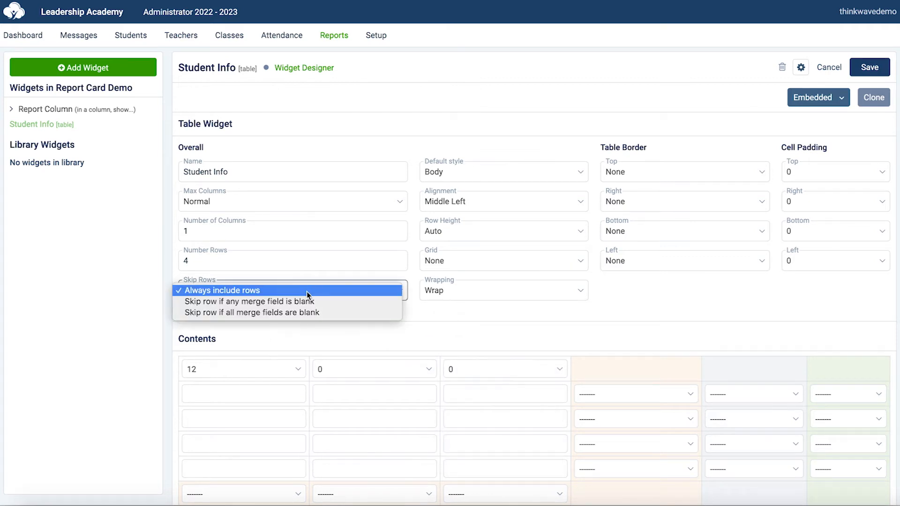
pyautogui.click(342, 302)
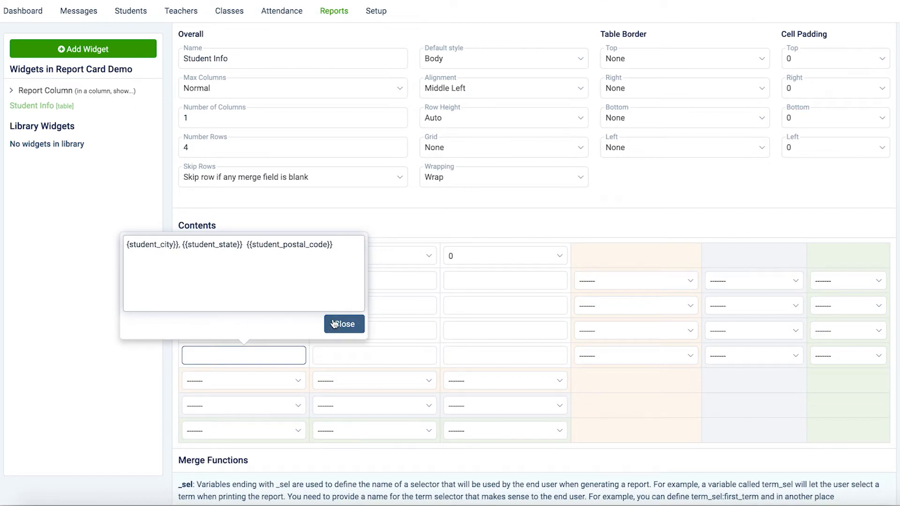
# Fill Student Info's four rows with {{student_name}}, {{student_address}}, {{student_address_2}} and {{student_city}}, {{student_state}} {{student_postal_code}}, and save the widget.
pyautogui.click(334, 324)
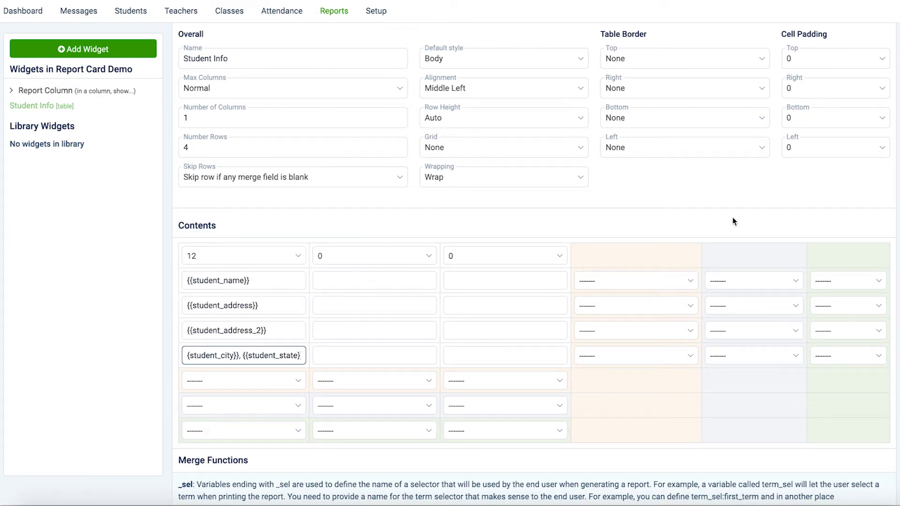
pyautogui.scroll(3, 797, 188)
pyautogui.click(874, 68)
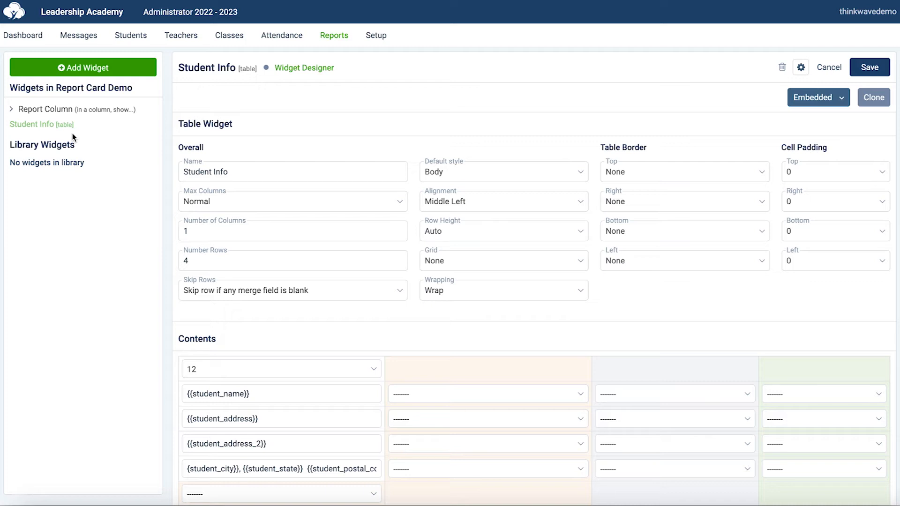
# In Report Column, add a Single Space and the Student Info table below Header Row.
pyautogui.click(100, 112)
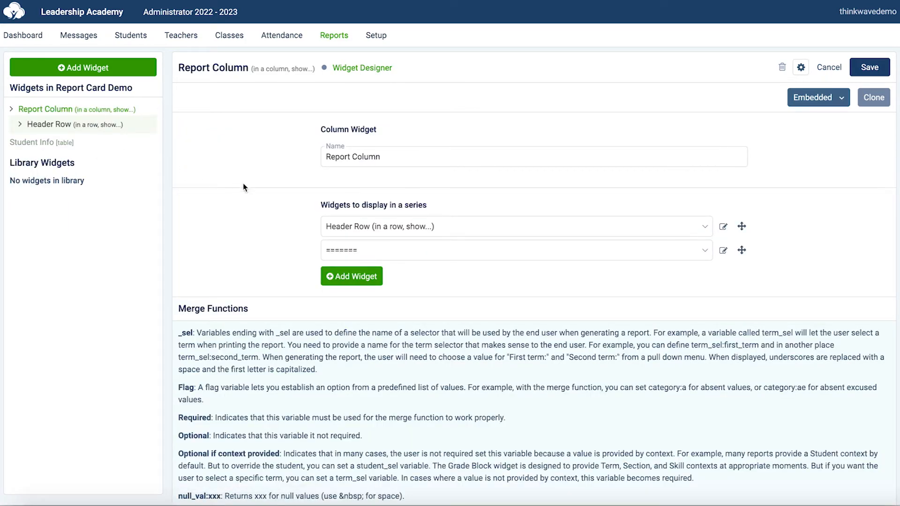
pyautogui.click(534, 250)
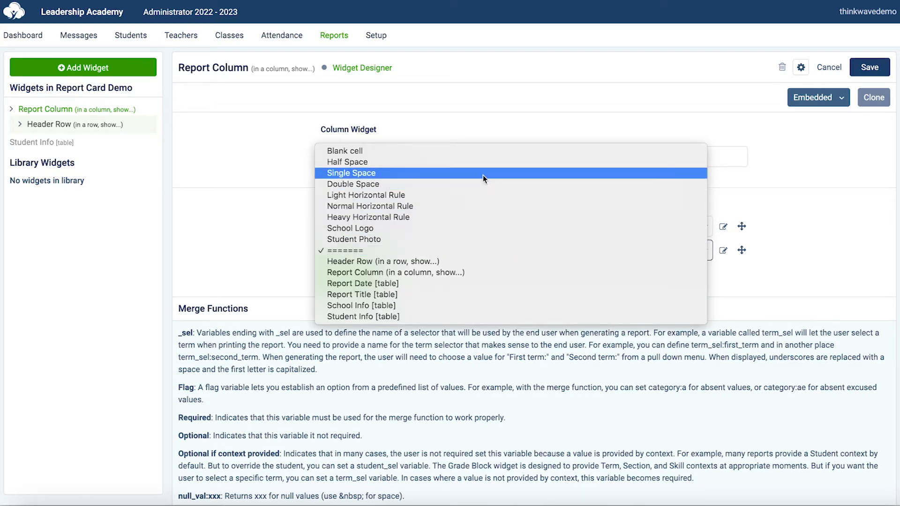
pyautogui.click(483, 174)
pyautogui.click(352, 276)
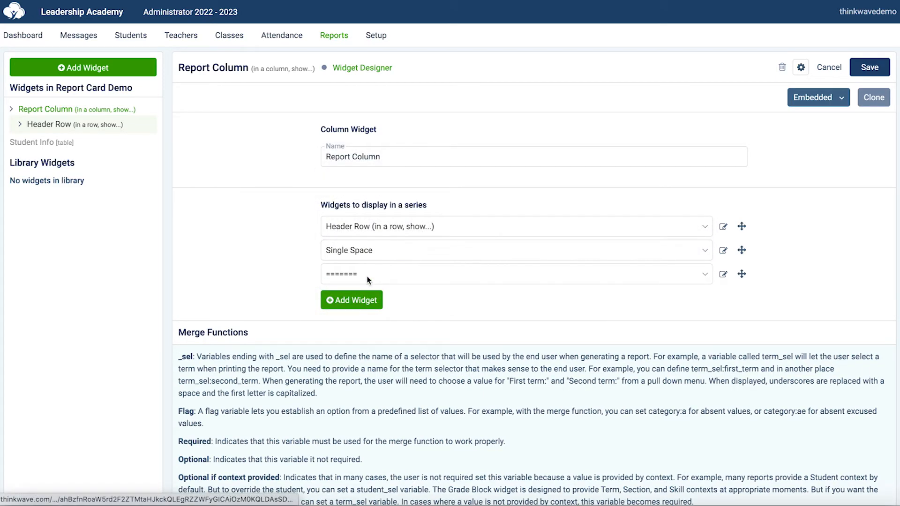
pyautogui.click(467, 275)
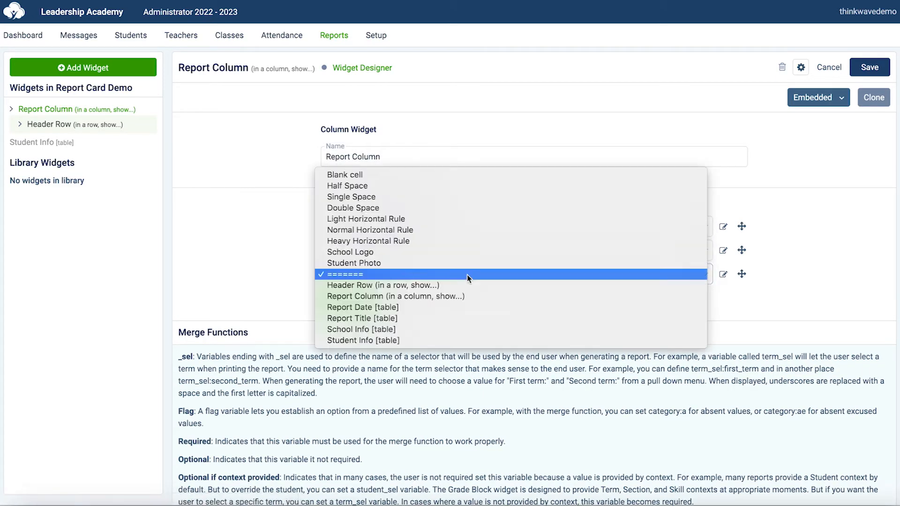
pyautogui.click(465, 340)
# Add a Half Space and a Heavy Horizontal Rule below Student Info in Report Column, and save the widget.
pyautogui.click(375, 300)
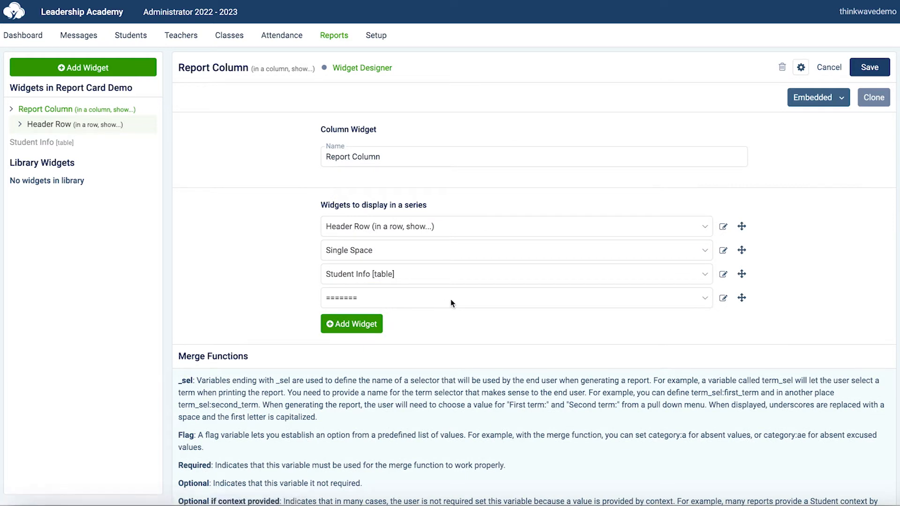
pyautogui.click(451, 299)
pyautogui.click(448, 210)
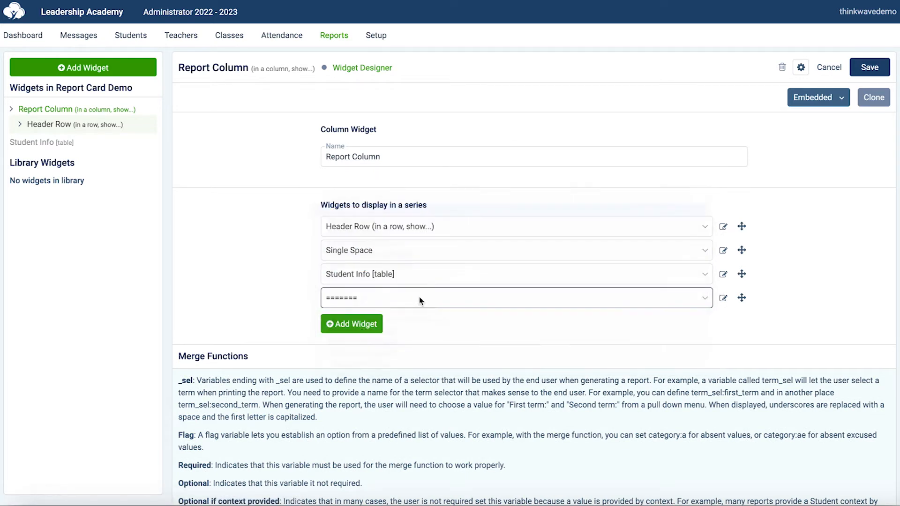
pyautogui.click(353, 322)
pyautogui.click(460, 324)
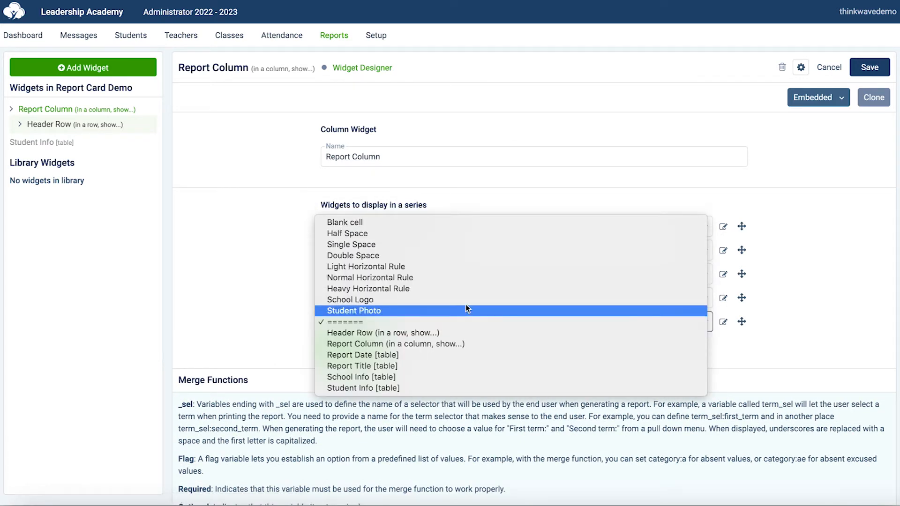
pyautogui.click(466, 291)
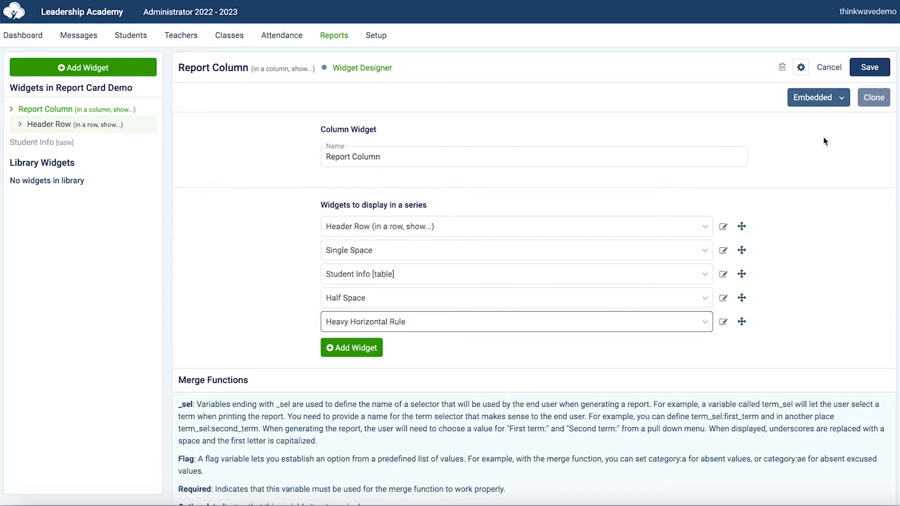
pyautogui.click(870, 67)
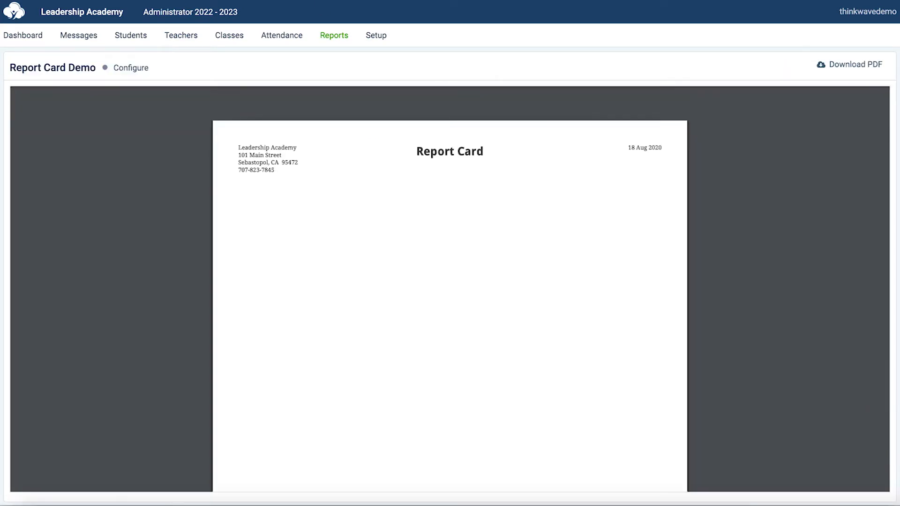
# Reconfigure Report Card Demo for the first listed student and generate the report again to check the student information.
pyautogui.click(127, 69)
pyautogui.click(66, 144)
pyautogui.click(868, 68)
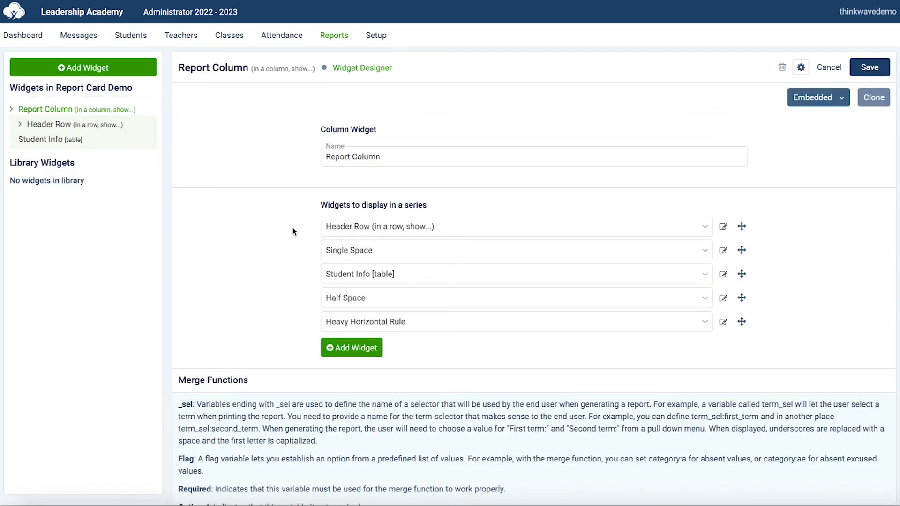
# Open Student Info from Report Column, set the {{student_name}} row's style to H3, and save the table.
pyautogui.click(724, 276)
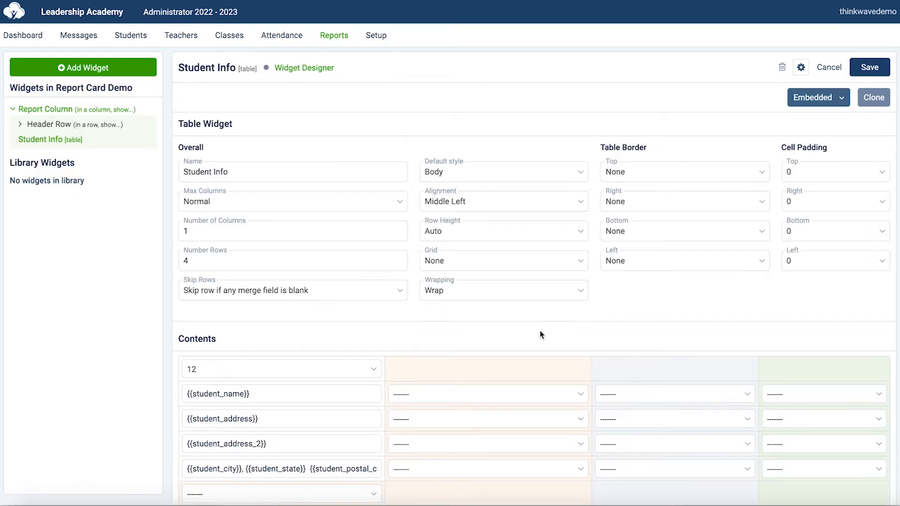
pyautogui.click(507, 396)
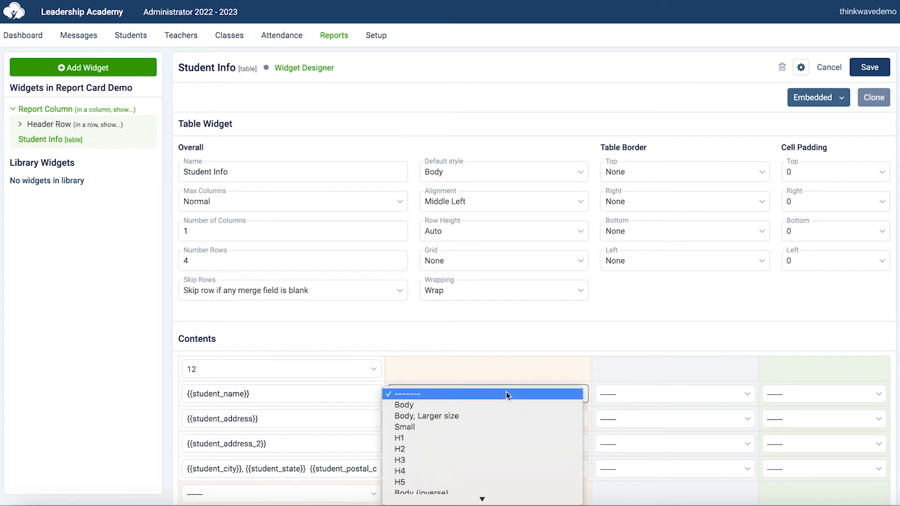
pyautogui.click(500, 460)
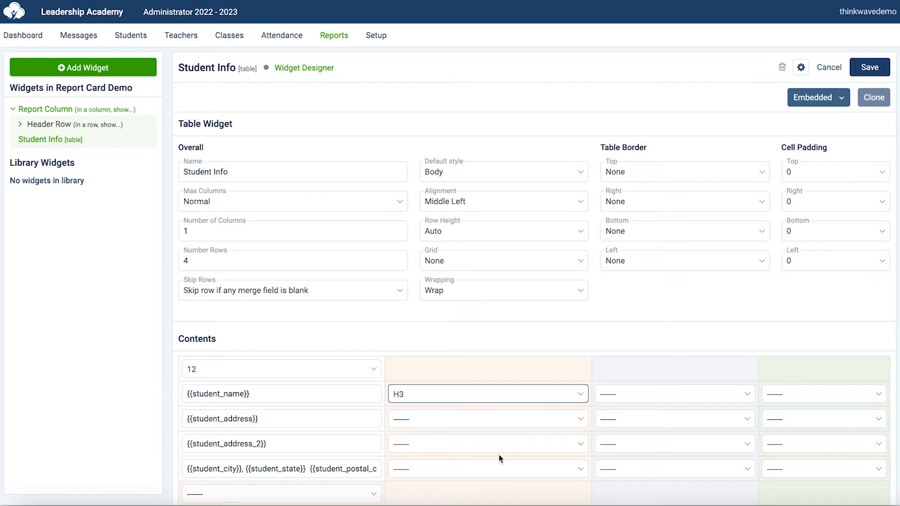
pyautogui.click(873, 68)
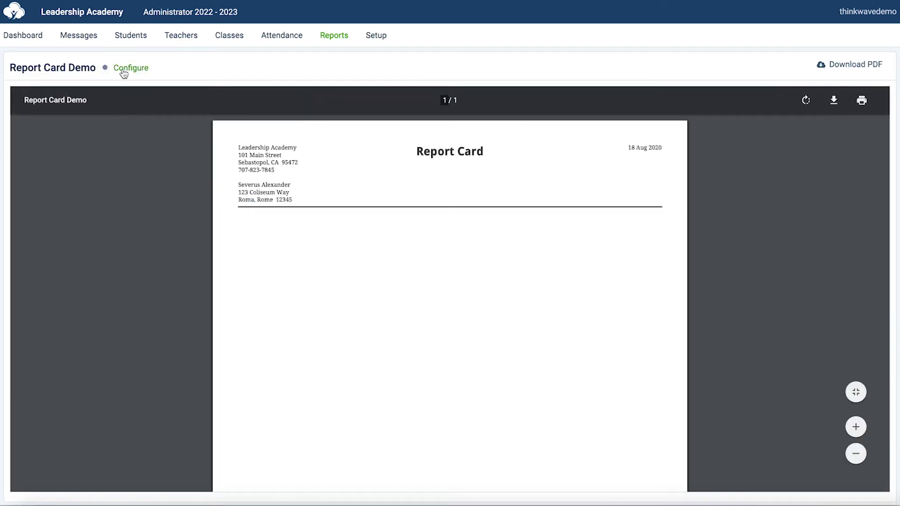
# Regenerate Report Card Demo for the first listed student to check the student name's heading style.
pyautogui.click(125, 70)
pyautogui.click(73, 142)
pyautogui.click(869, 68)
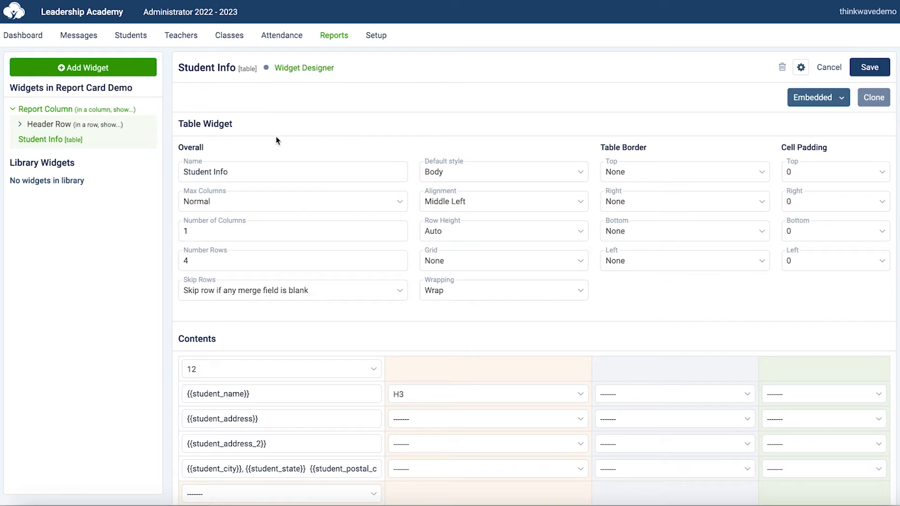
# Add a table widget named Grades Header to Report Card Demo and save it.
pyautogui.click(82, 67)
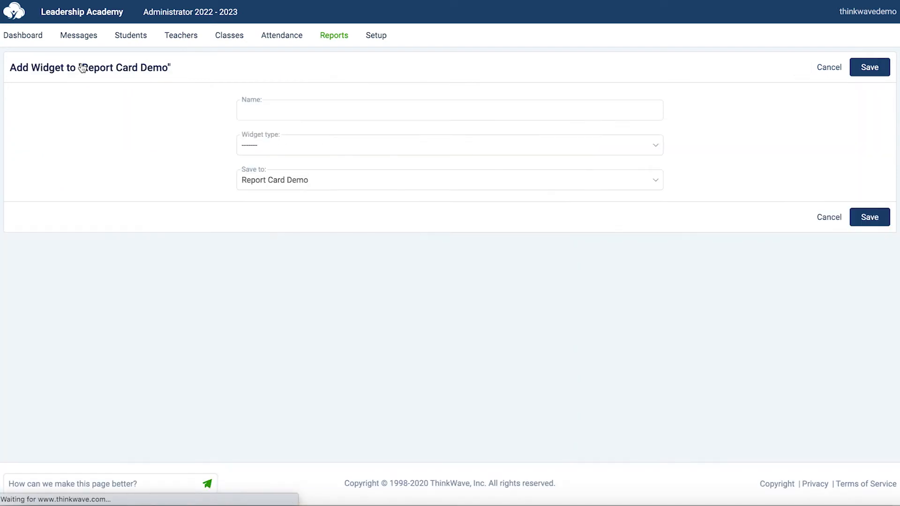
pyautogui.click(285, 113)
pyautogui.write('Grades Header')
pyautogui.click(242, 143)
pyautogui.click(314, 158)
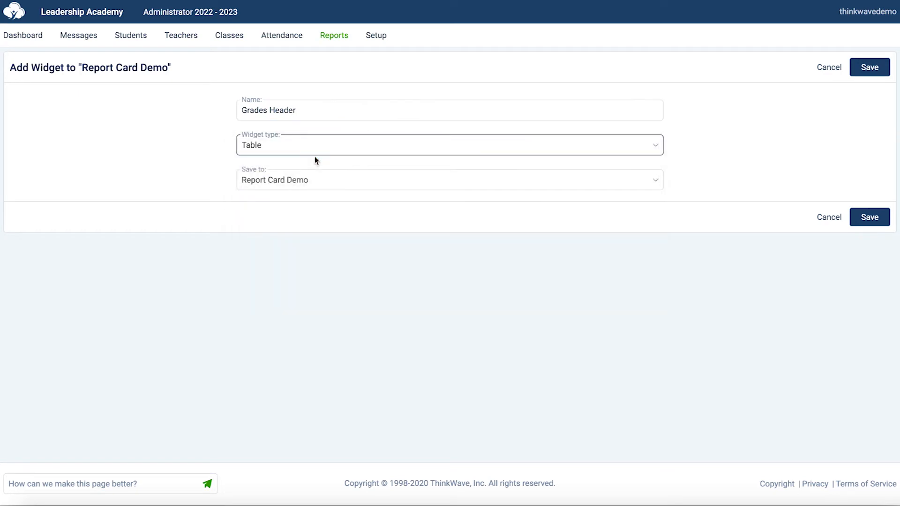
pyautogui.click(873, 68)
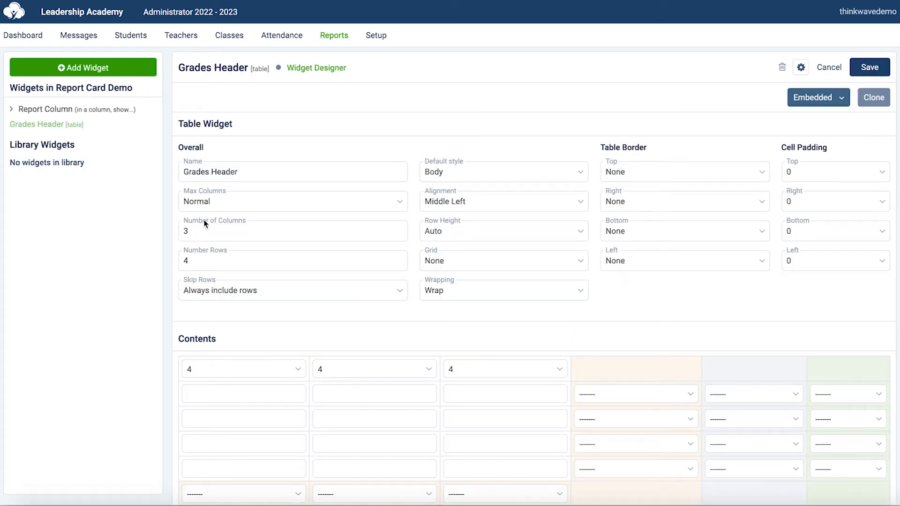
# Set Grades Header to 1 row and fill its cells with Class, Final Grade and Credits Earned.
pyautogui.doubleClick(204, 261)
pyautogui.write('1')
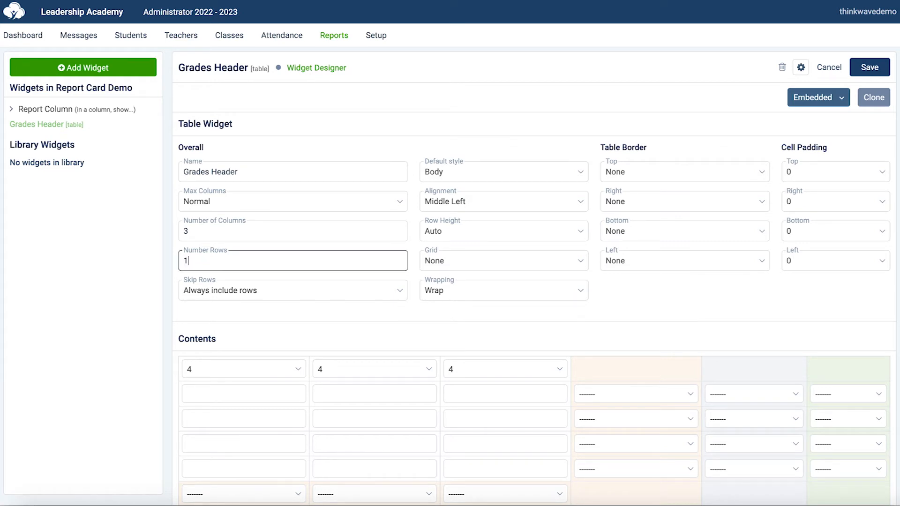
pyautogui.click(237, 397)
pyautogui.write('Class')
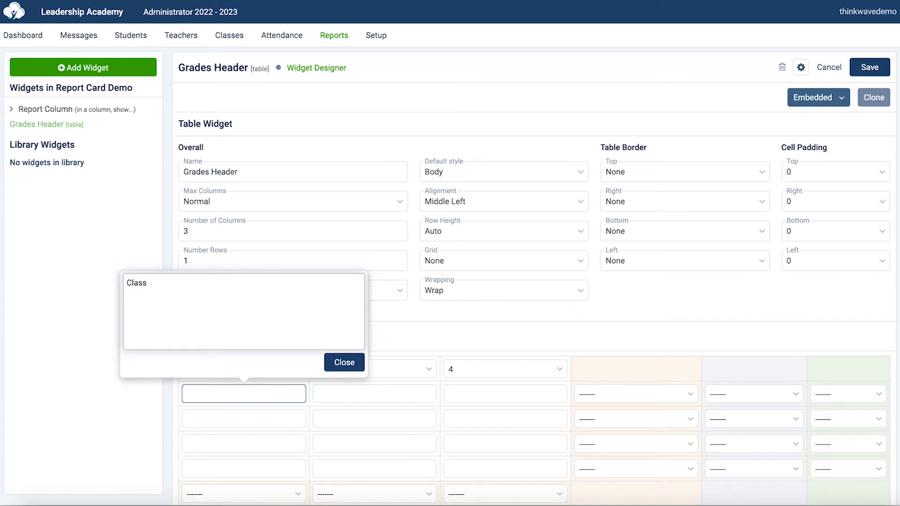
pyautogui.click(345, 363)
pyautogui.click(352, 395)
pyautogui.write('Final Grade')
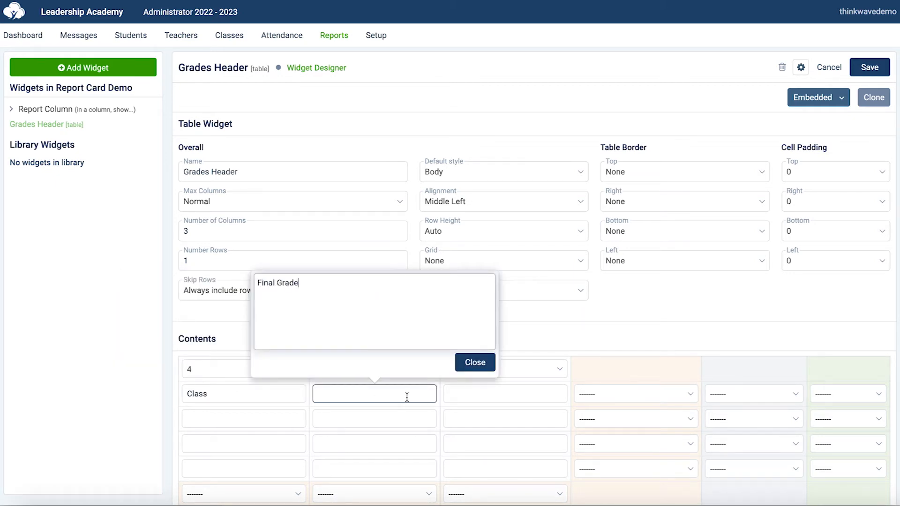
pyautogui.click(475, 363)
pyautogui.click(485, 397)
pyautogui.write('Credits Earned')
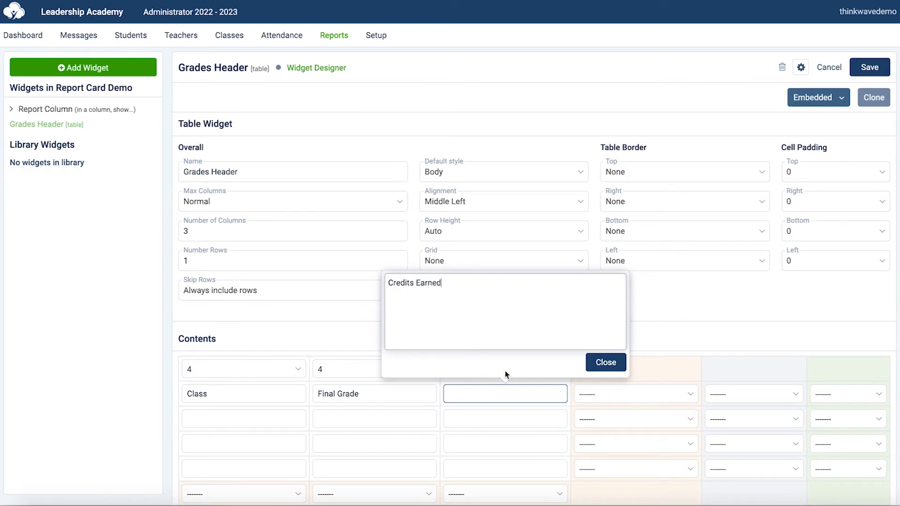
pyautogui.click(605, 363)
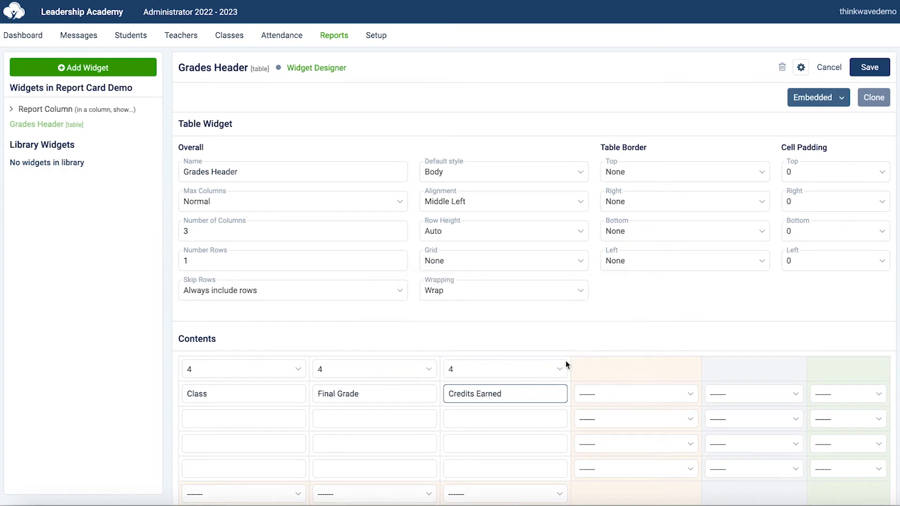
# Set the Grades Header column widths to 8 for Class, 2 for Final Grade and 2 for Credits Earned.
pyautogui.click(239, 372)
pyautogui.press('Return')
pyautogui.click(385, 371)
pyautogui.click(389, 347)
pyautogui.click(482, 369)
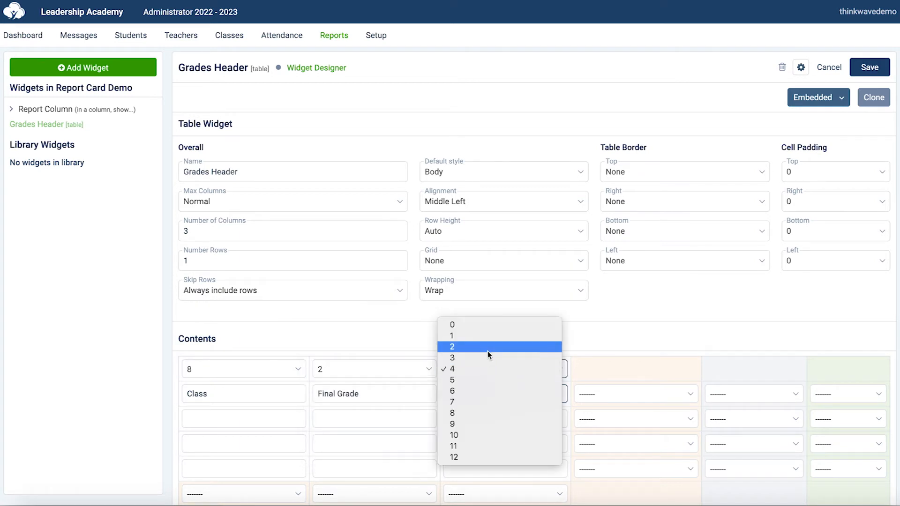
pyautogui.click(488, 348)
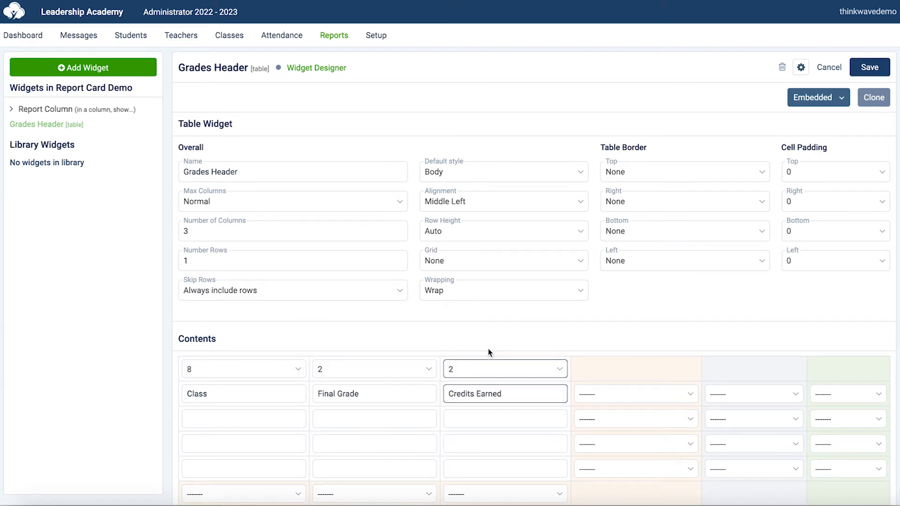
# Style the header row as H3, align the Final Grade and Credits Earned columns Middle Center, and save the table.
pyautogui.click(647, 396)
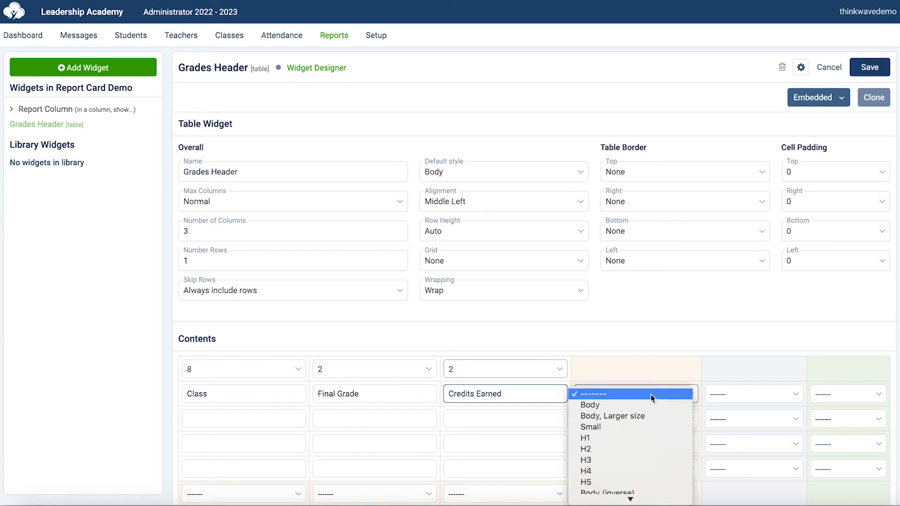
pyautogui.click(645, 457)
pyautogui.scroll(-2, 421, 428)
pyautogui.click(405, 459)
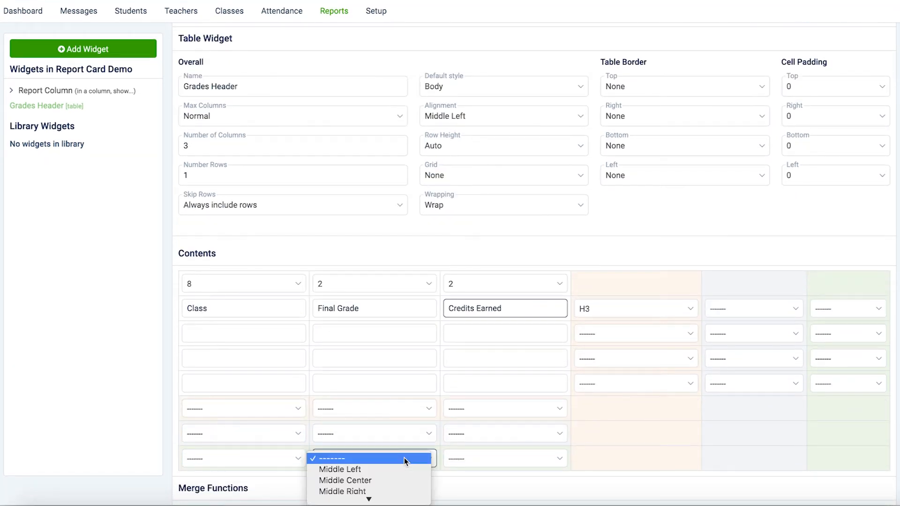
pyautogui.click(345, 481)
pyautogui.click(491, 458)
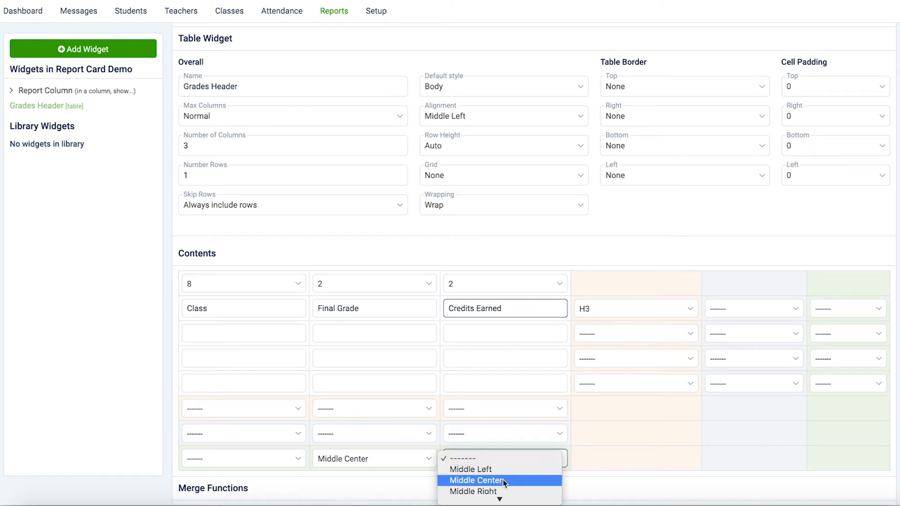
pyautogui.click(505, 481)
pyautogui.scroll(2, 730, 225)
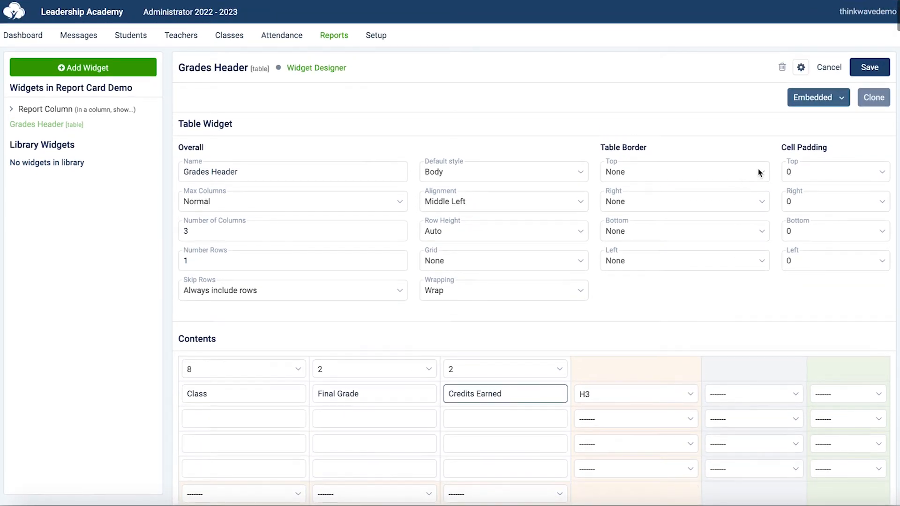
pyautogui.click(870, 68)
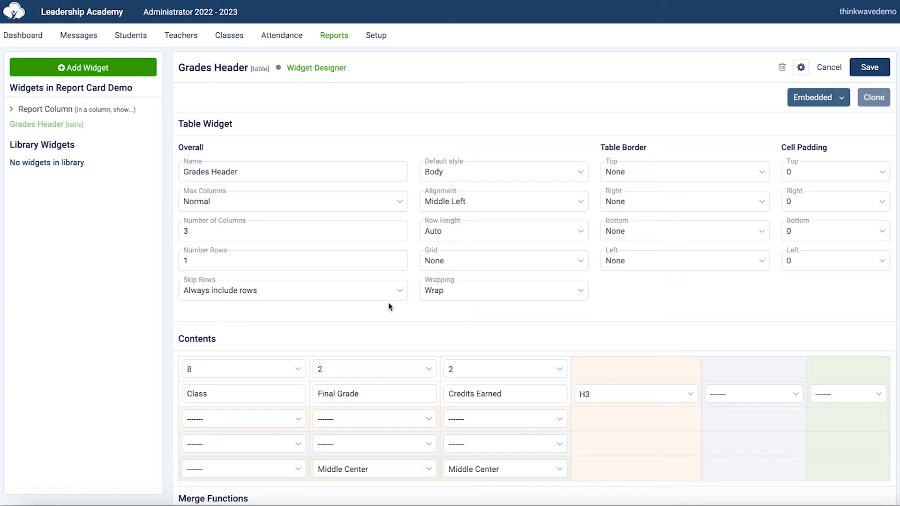
# Clone Grades Header, name the copy Grades Row, and clear its row's H3 style.
pyautogui.click(875, 98)
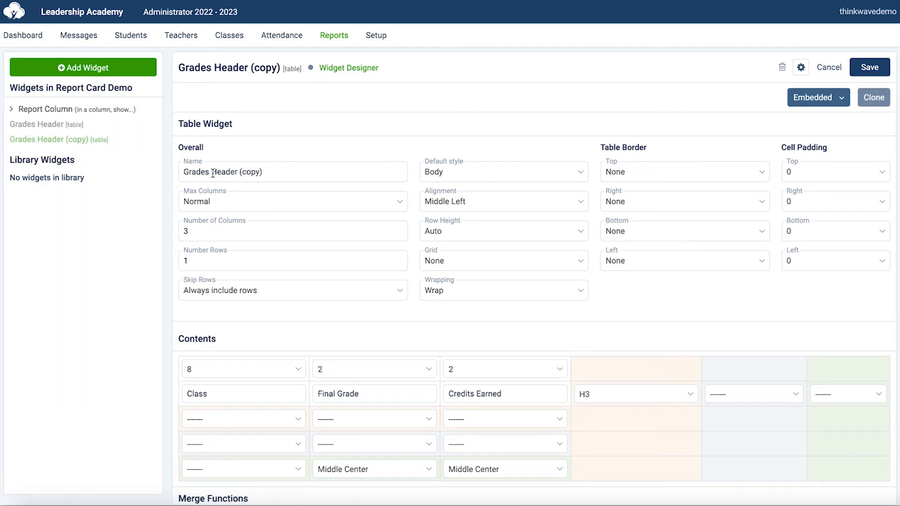
pyautogui.moveTo(213, 174); pyautogui.dragTo(277, 177)
pyautogui.write('Row')
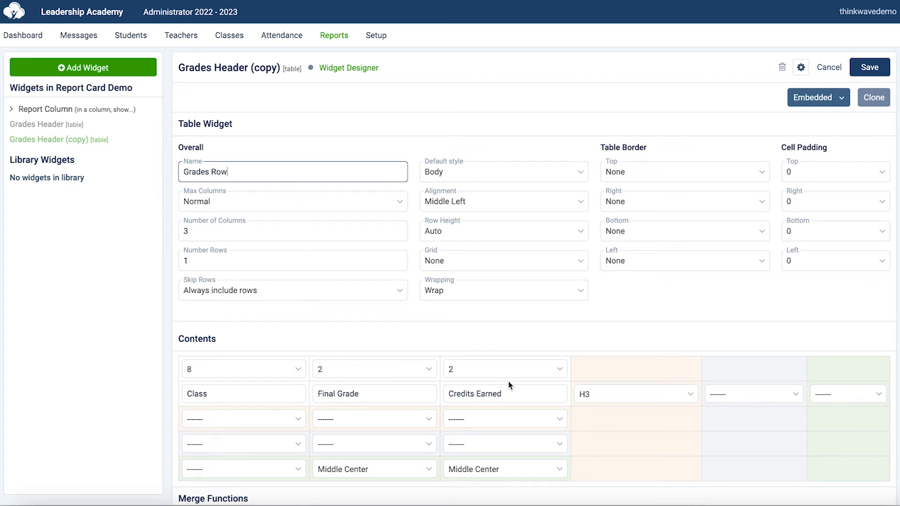
pyautogui.click(651, 403)
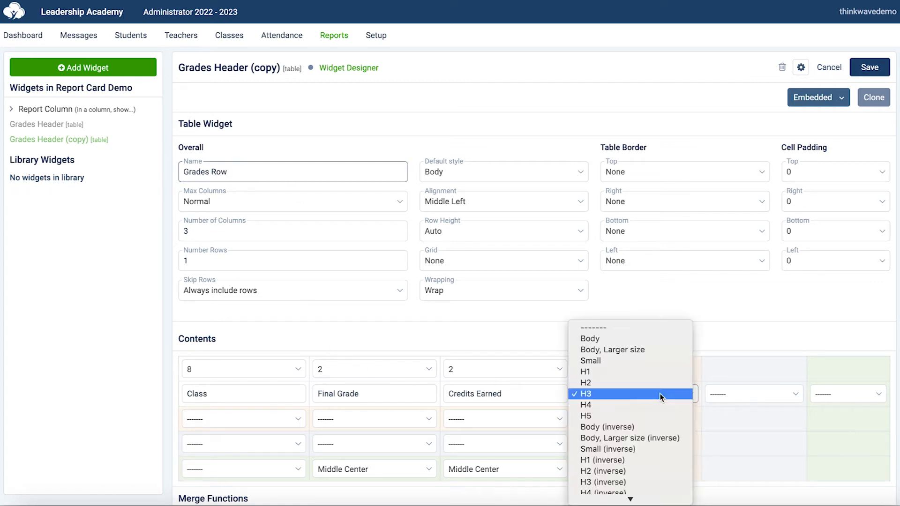
pyautogui.click(654, 334)
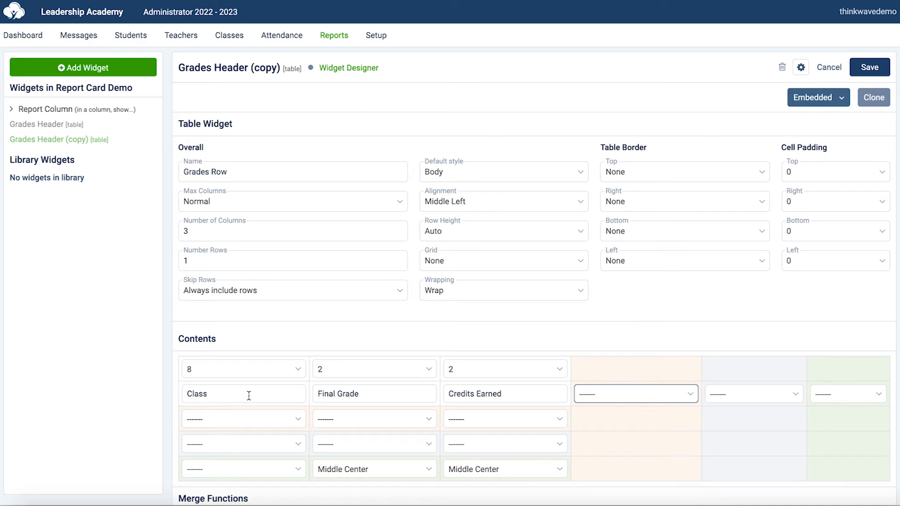
# Replace the Class cell's text in Grades Row with the {{class}} merge function copied from the Merge Functions reference.
pyautogui.scroll(-15, 249, 397)
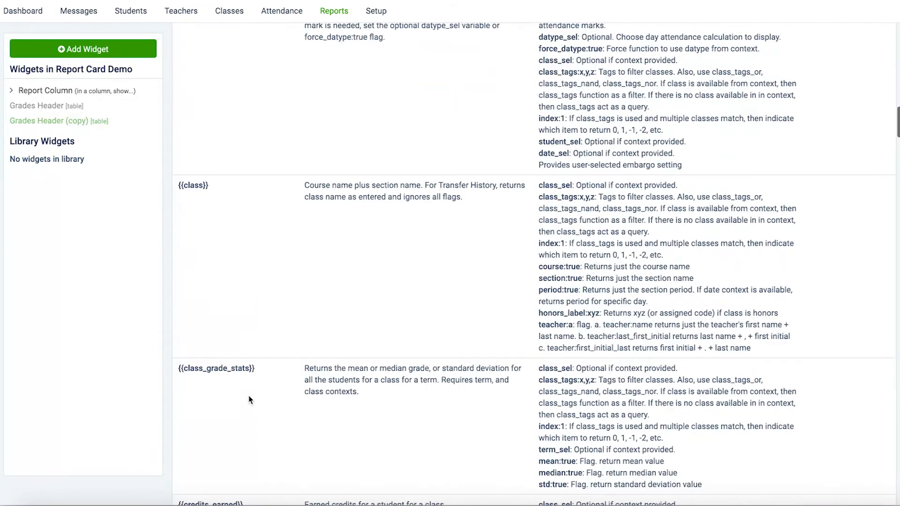
pyautogui.moveTo(209, 184); pyautogui.dragTo(178, 191)
pyautogui.press('super+c')
pyautogui.scroll(20, 271, 199)
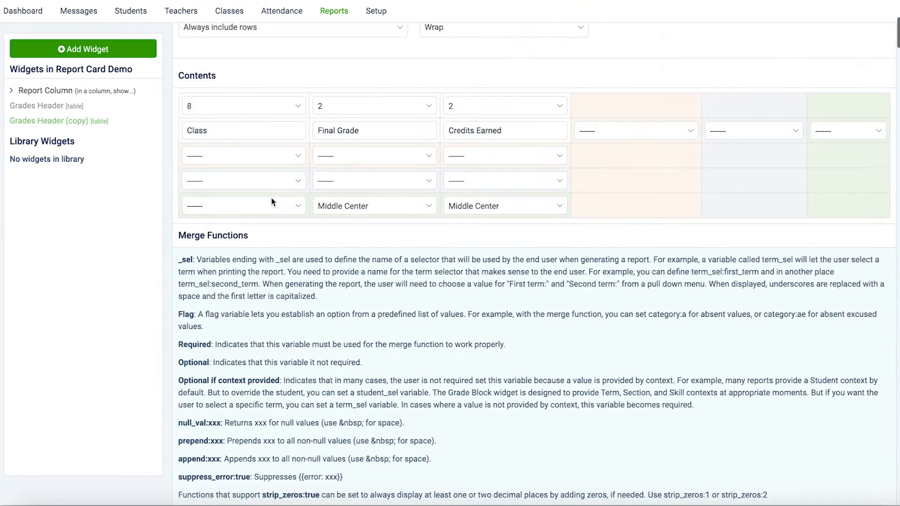
pyautogui.moveTo(207, 320); pyautogui.dragTo(178, 321)
pyautogui.press('super+v')
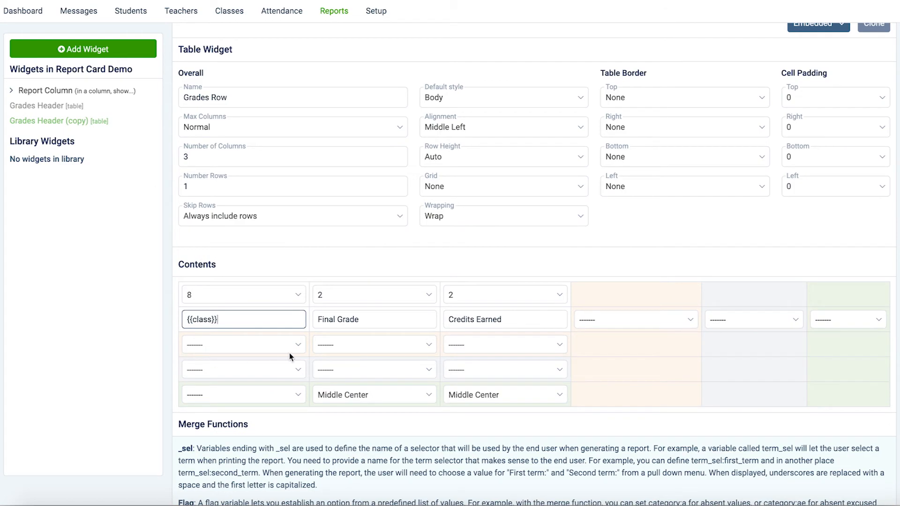
# Replace the Final Grade cell's text with the reference example, adapted to {{final_grade|term_sel:term_select|percent:true|round:0|strip_zeros:true}}.
pyautogui.scroll(-20, 289, 357)
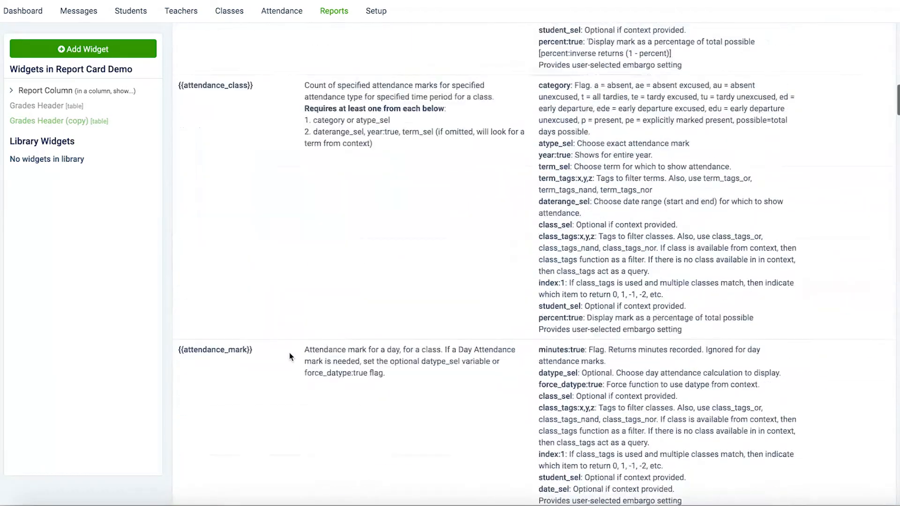
pyautogui.scroll(-15, 290, 357)
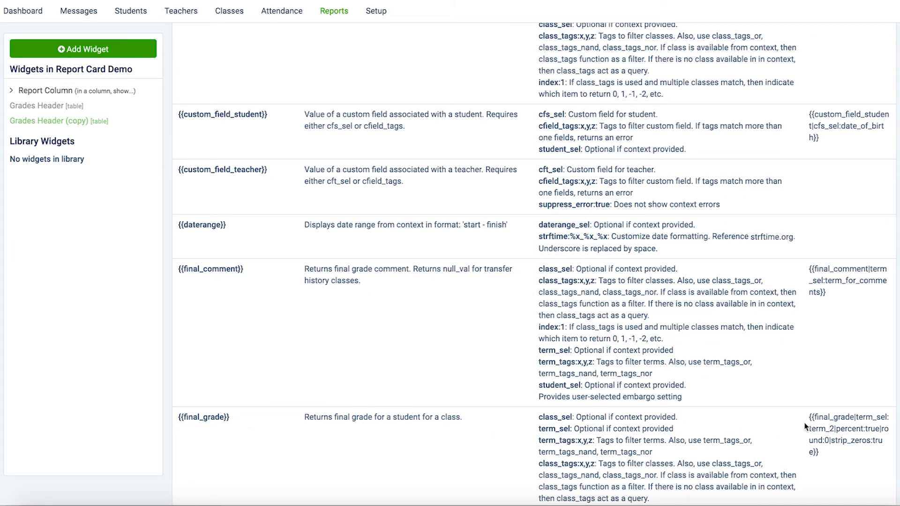
pyautogui.moveTo(809, 417); pyautogui.dragTo(818, 451)
pyautogui.hotkey('ctrl', 'c')
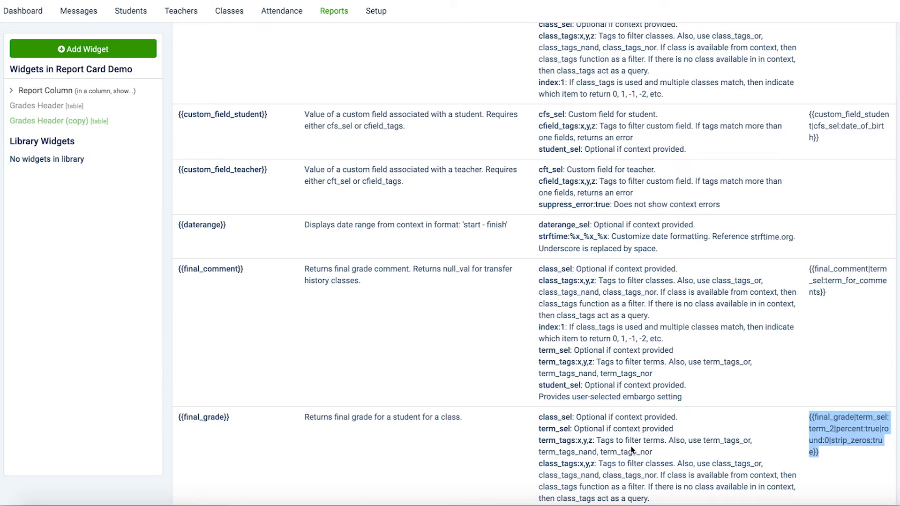
pyautogui.scroll(20, 632, 450)
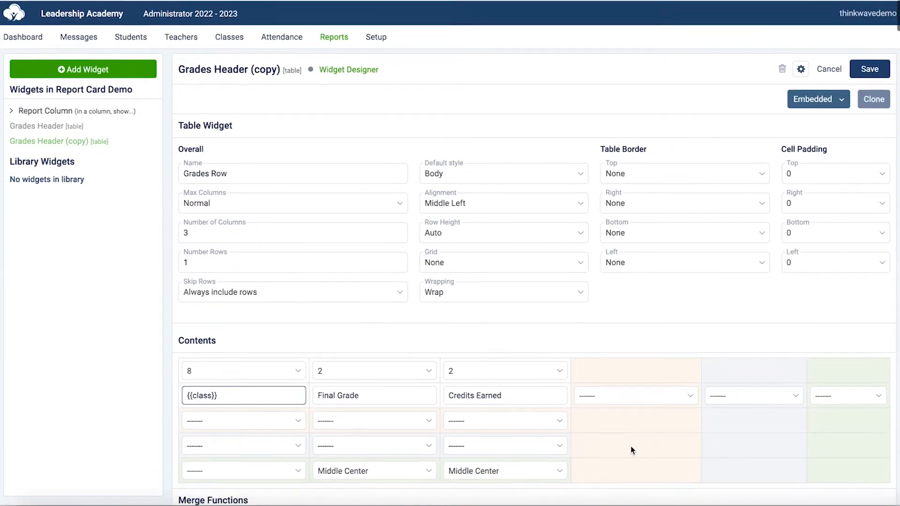
pyautogui.doubleClick(348, 394)
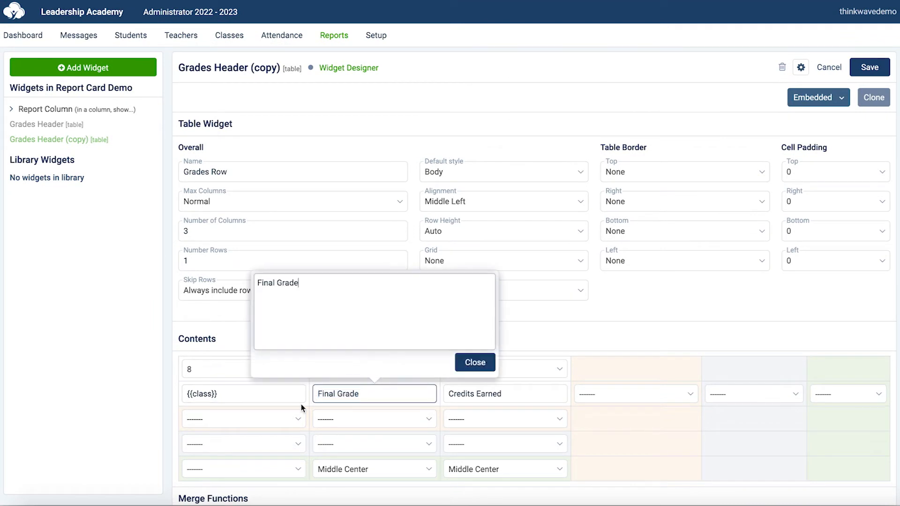
pyautogui.hotkey('ctrl', 'v')
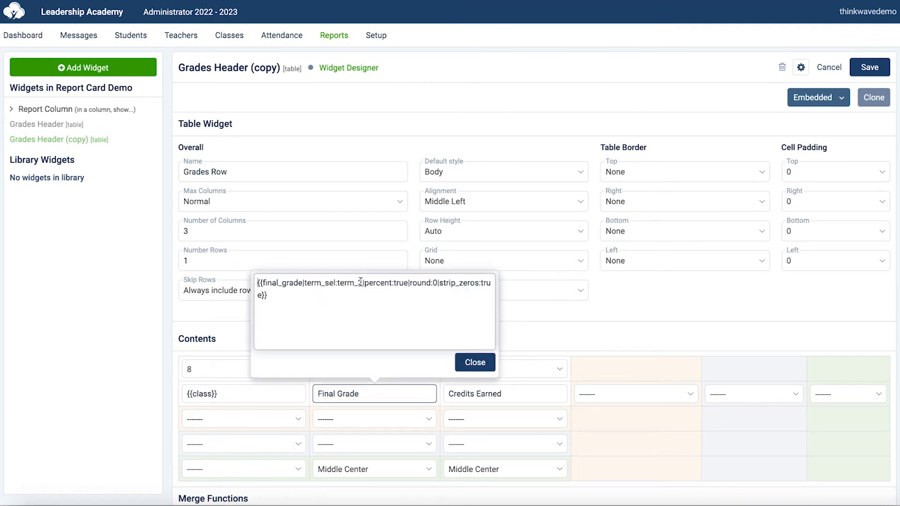
pyautogui.moveTo(362, 282); pyautogui.dragTo(358, 283)
pyautogui.write('select')
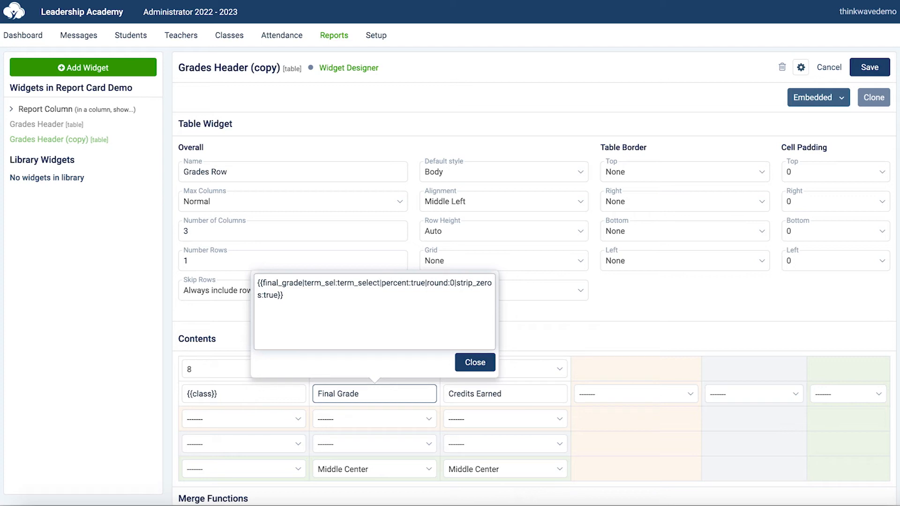
pyautogui.click(481, 370)
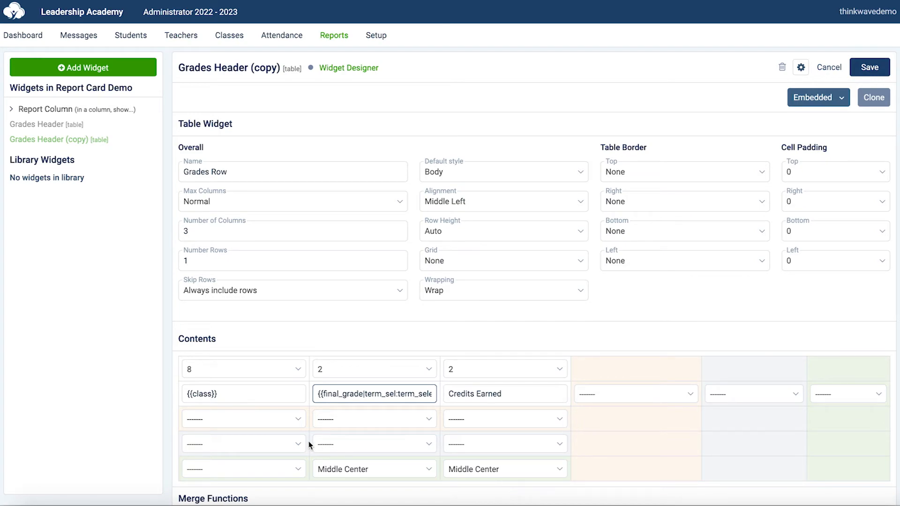
# Replace the Credits Earned cell's text with {{credits_earned|term_sel:term_select}} and save Grades Row.
pyautogui.scroll(-20, 308, 445)
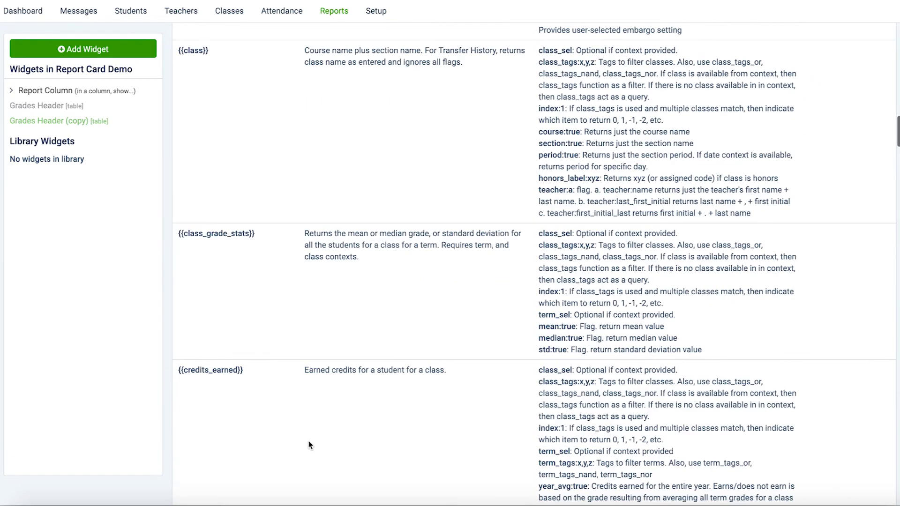
pyautogui.scroll(-1, 312, 443)
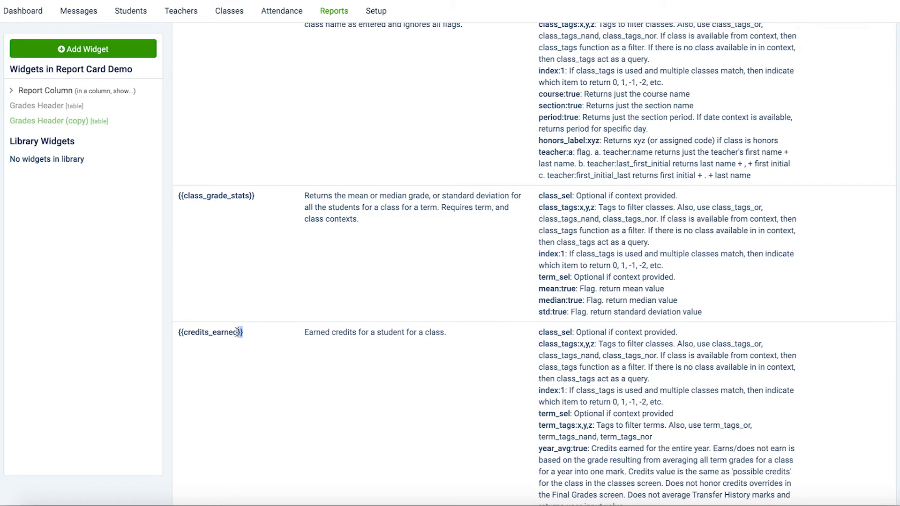
pyautogui.moveTo(237, 332); pyautogui.dragTo(180, 334)
pyautogui.scroll(20, 291, 297)
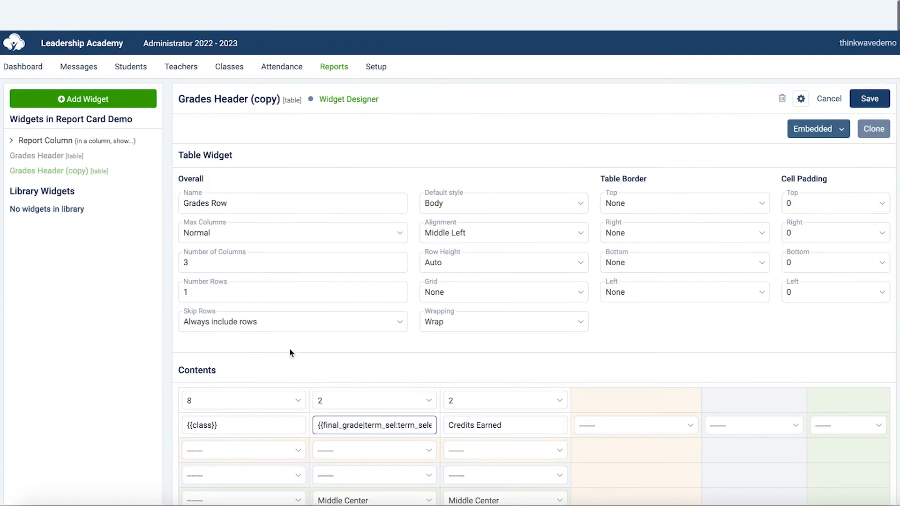
pyautogui.moveTo(528, 398); pyautogui.dragTo(437, 394)
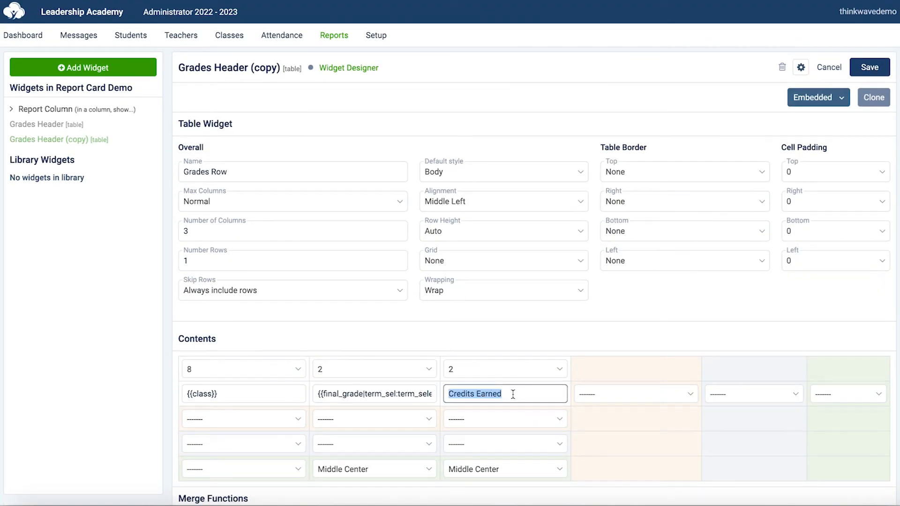
pyautogui.write('{{credits_earned}}')
pyautogui.press('Left')
pyautogui.press('Left')
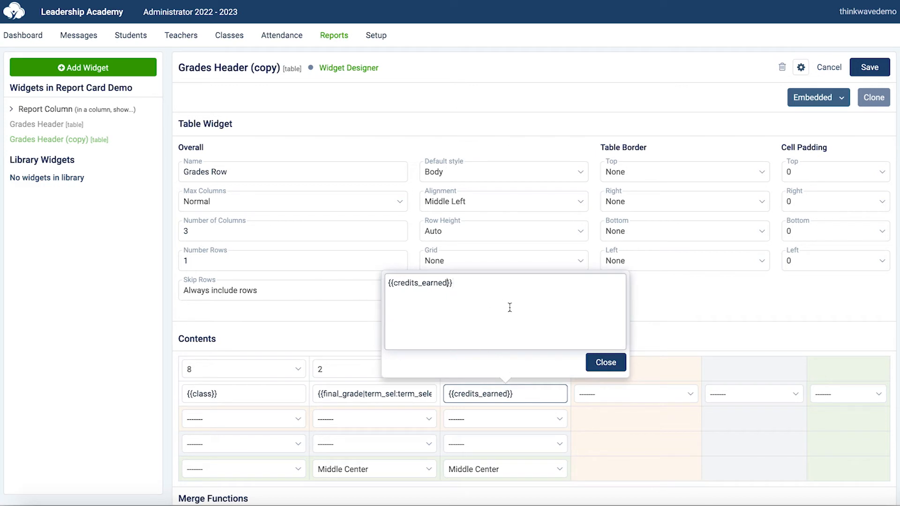
pyautogui.write('|term_sel:term_select')
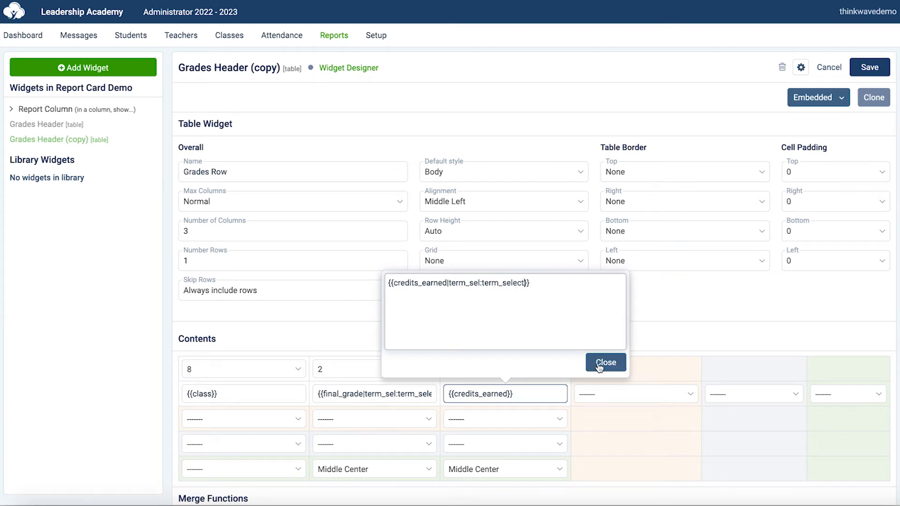
pyautogui.click(606, 363)
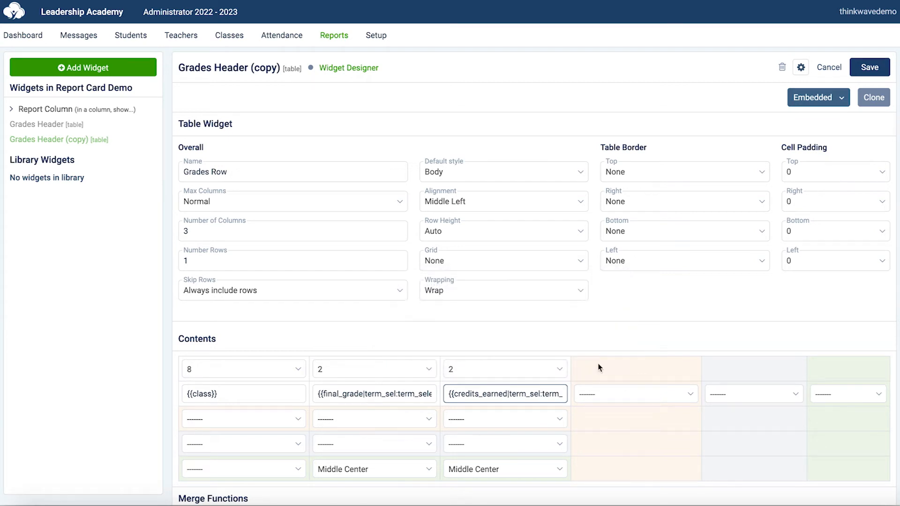
pyautogui.click(869, 68)
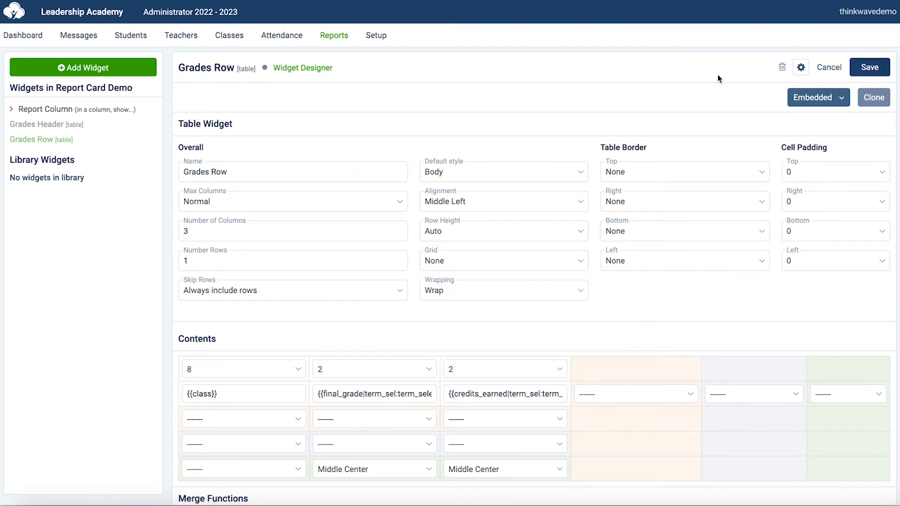
# Add a widget named Class Cycler of type Class cycler (each class in a term) to Report Card Demo.
pyautogui.click(99, 70)
pyautogui.click(304, 108)
pyautogui.write('Class Cycler')
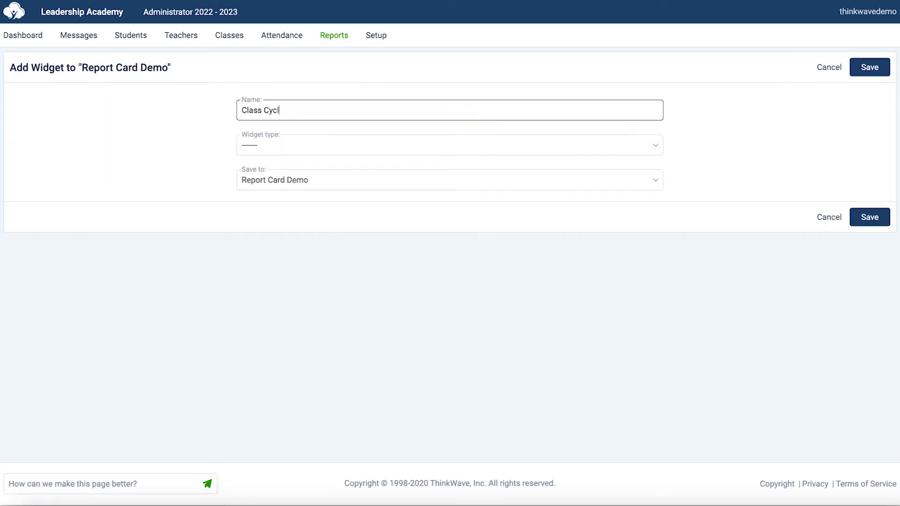
pyautogui.click(432, 144)
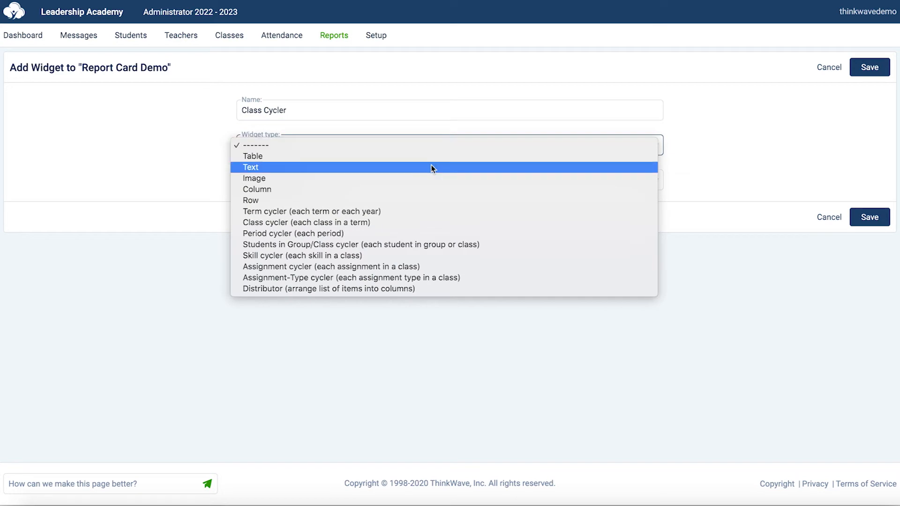
pyautogui.click(430, 224)
pyautogui.click(868, 70)
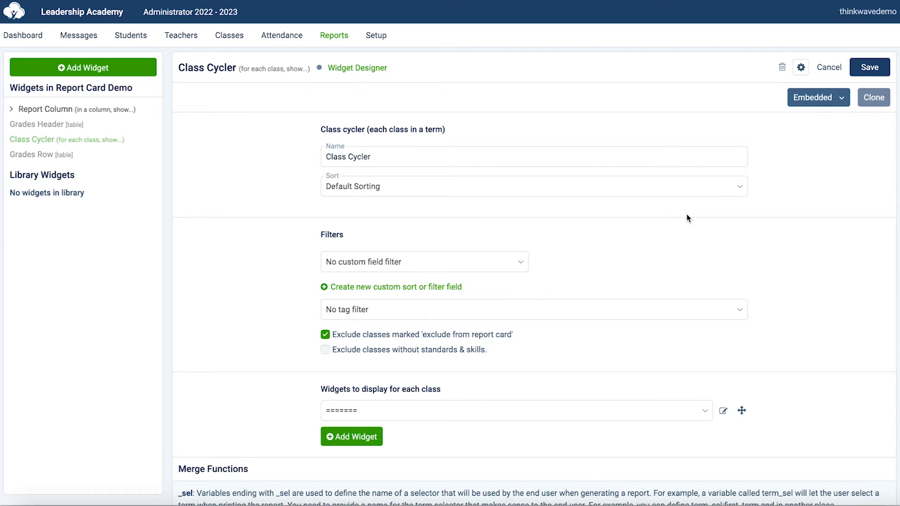
# Examine the Class Cycler's sorting, custom field filter and tag filter options, along with the class details that they rely on.
pyautogui.click(615, 184)
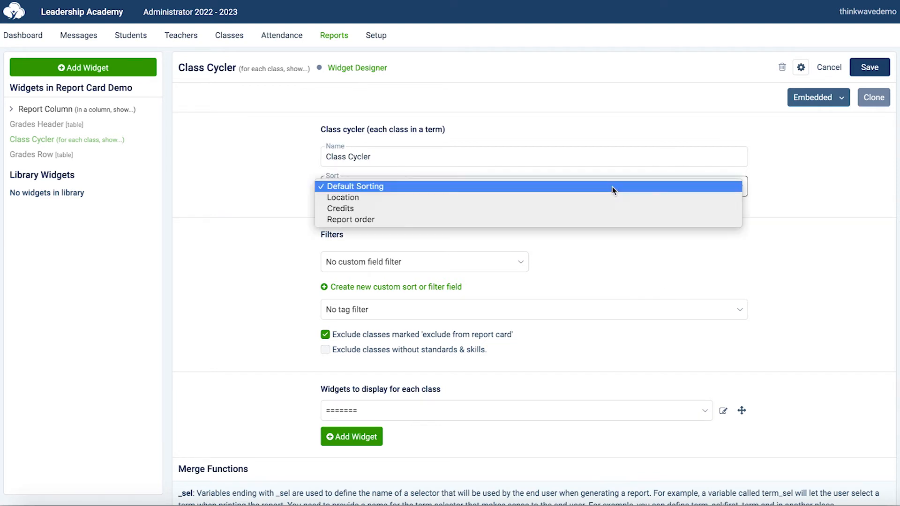
pyautogui.click(559, 251)
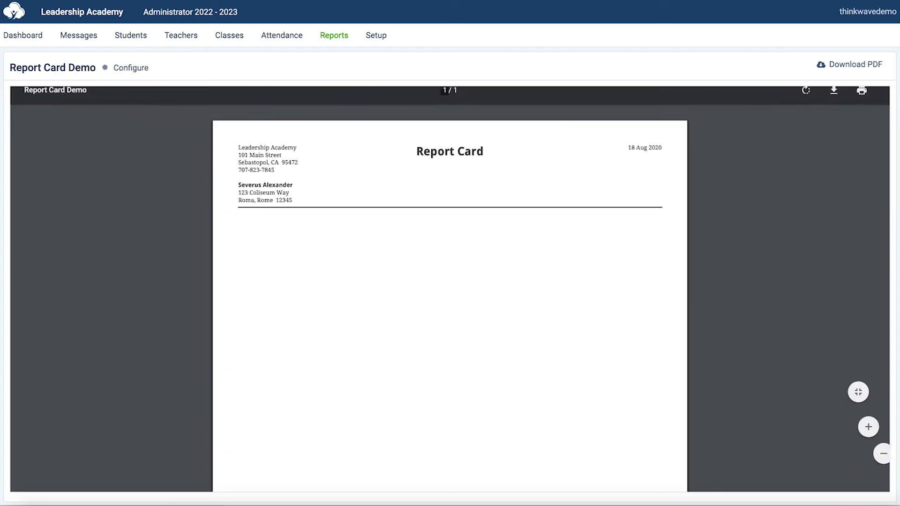
pyautogui.click(229, 37)
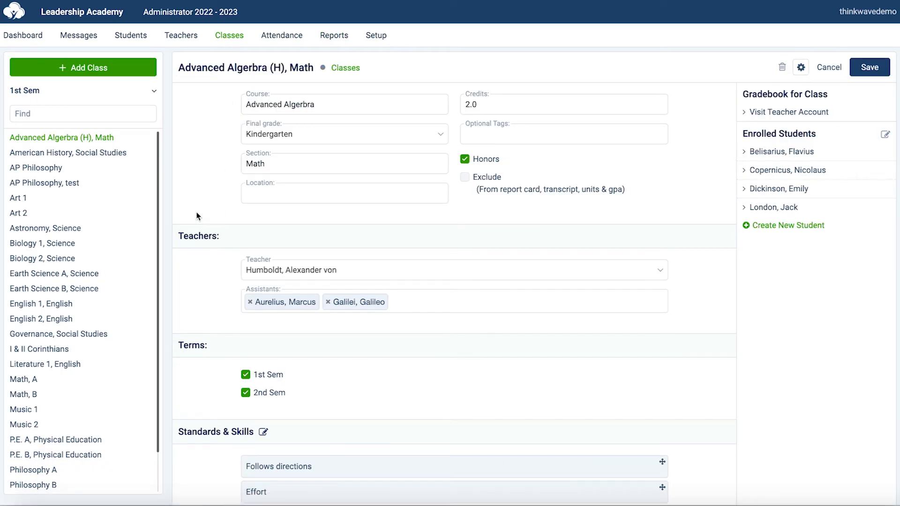
pyautogui.scroll(-7, 234, 226)
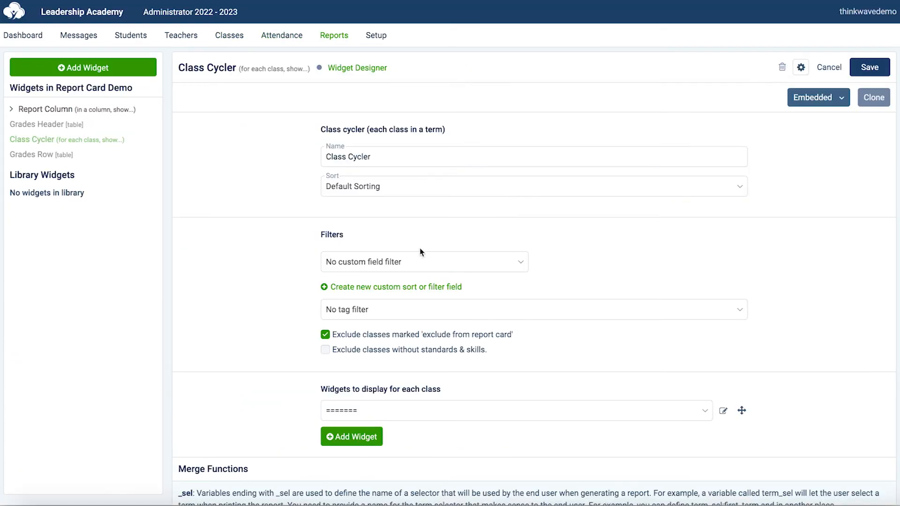
pyautogui.click(458, 263)
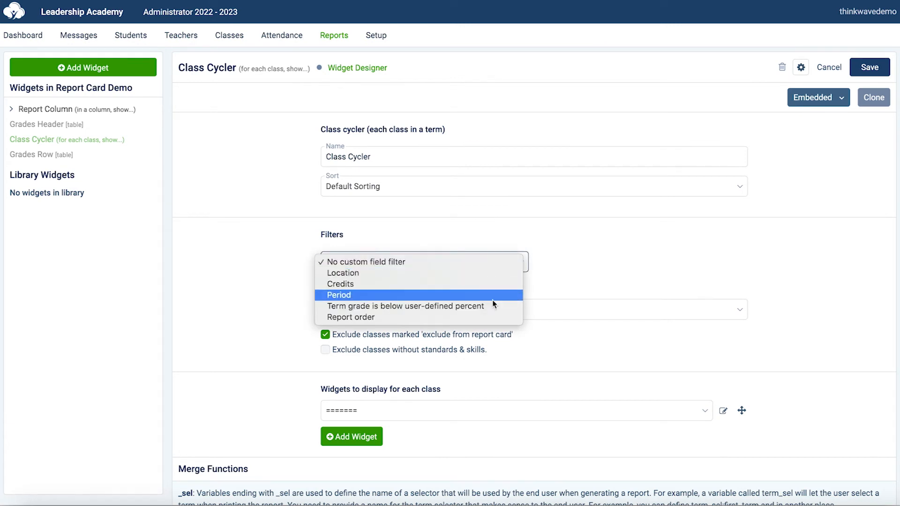
pyautogui.click(542, 284)
pyautogui.click(548, 310)
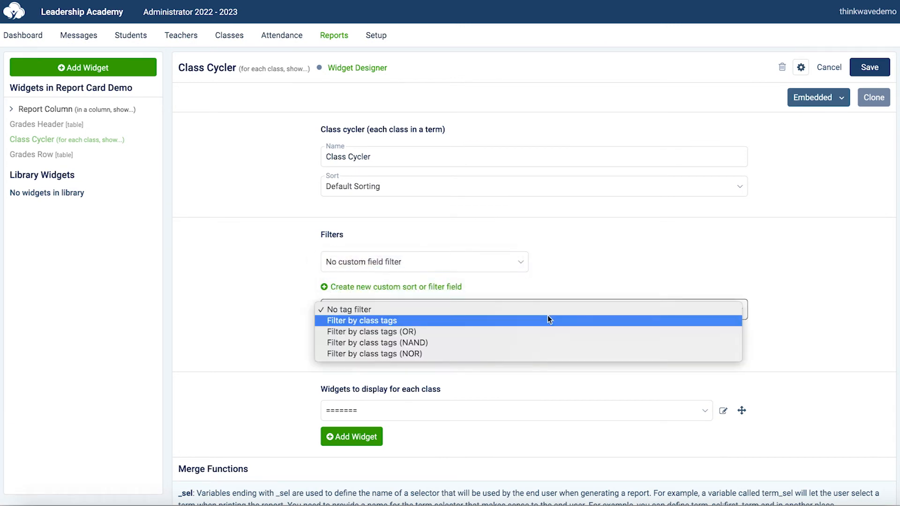
pyautogui.click(555, 291)
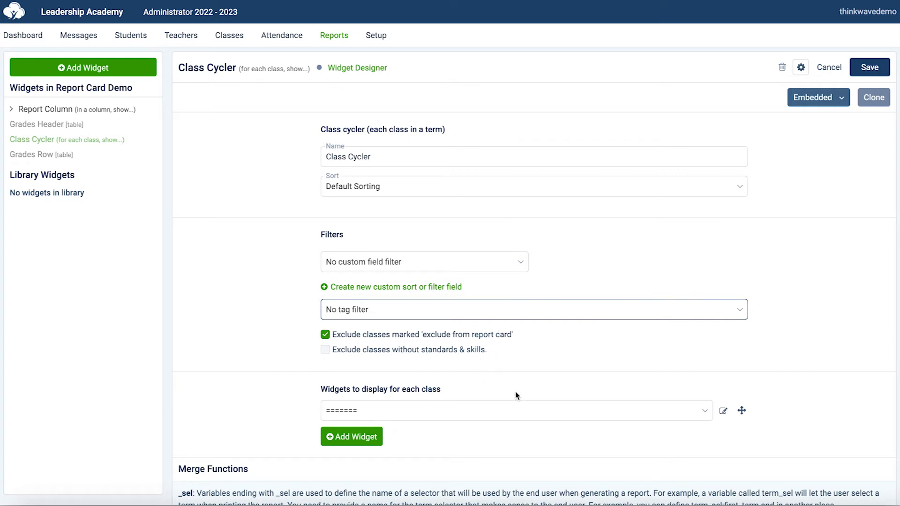
# Set Grades Row as the widget displayed for each class in Class Cycler and save it.
pyautogui.click(516, 408)
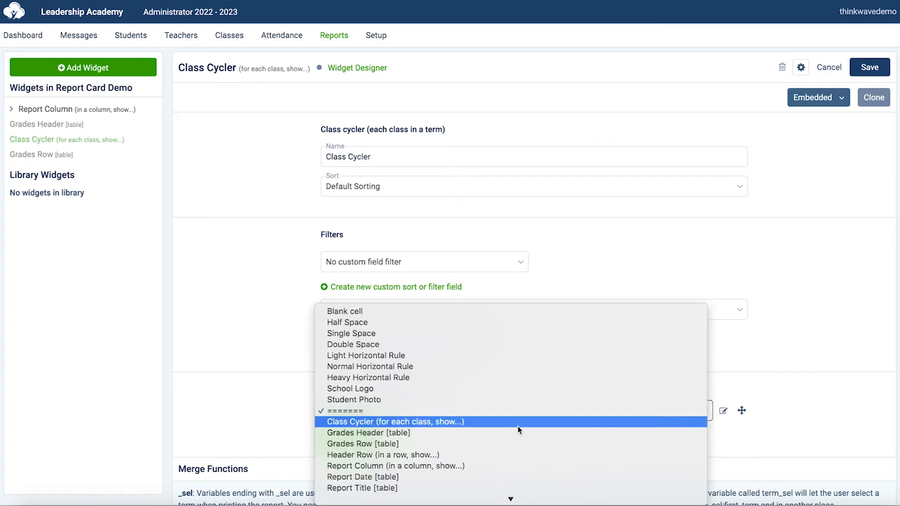
pyautogui.click(508, 445)
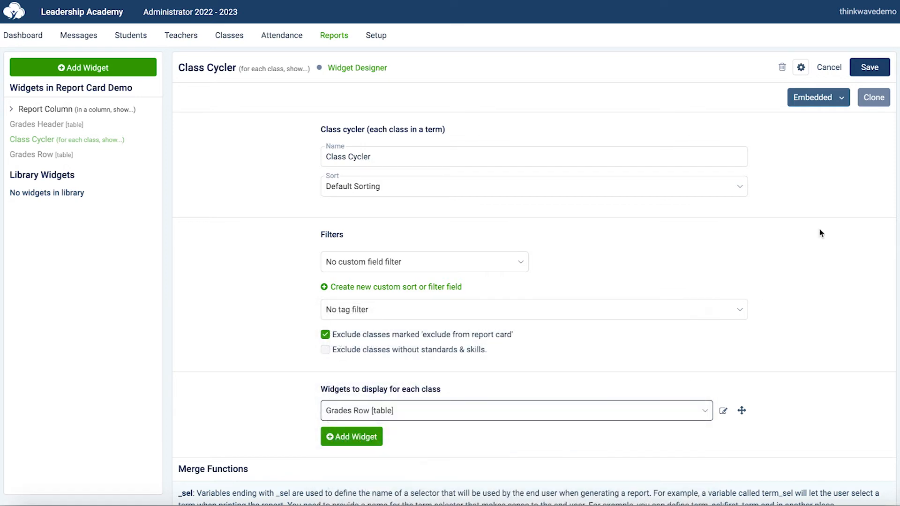
pyautogui.click(863, 69)
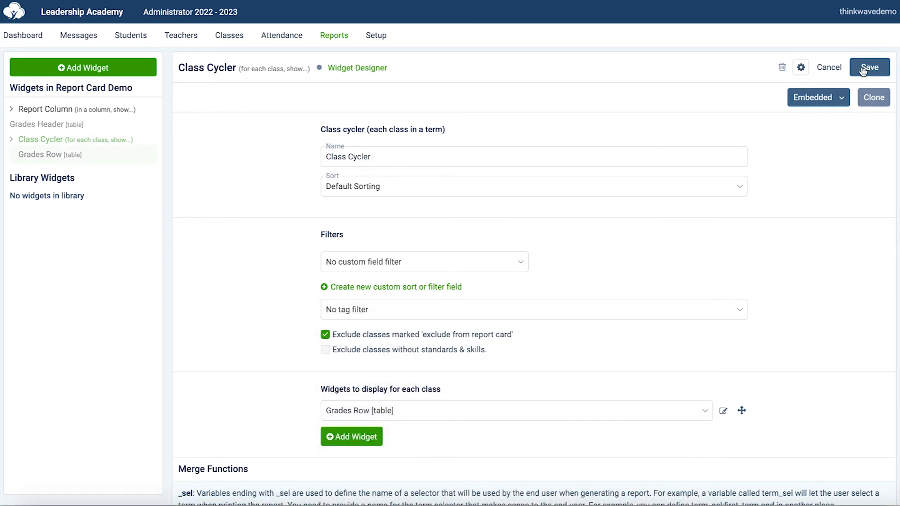
# Append Grades Header and Class Cycler to the end of the Report Column's widget series and save.
pyautogui.click(82, 110)
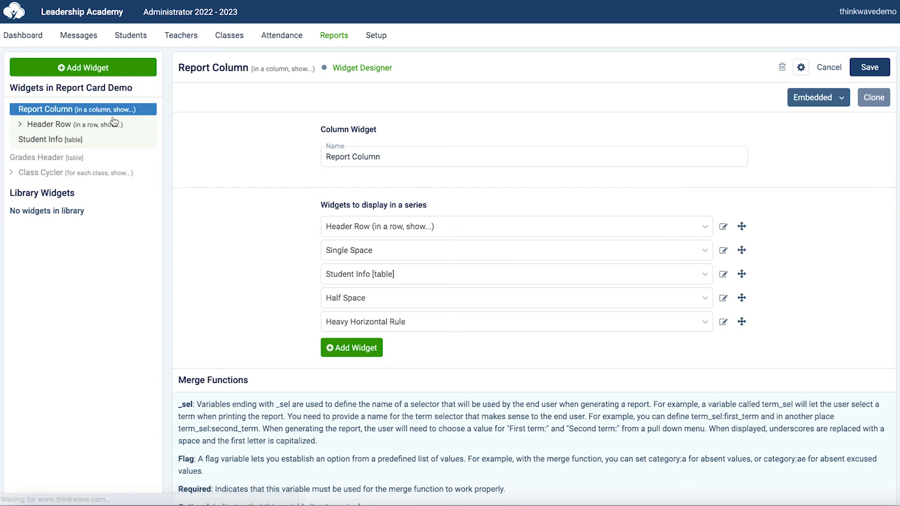
pyautogui.click(366, 353)
pyautogui.click(421, 347)
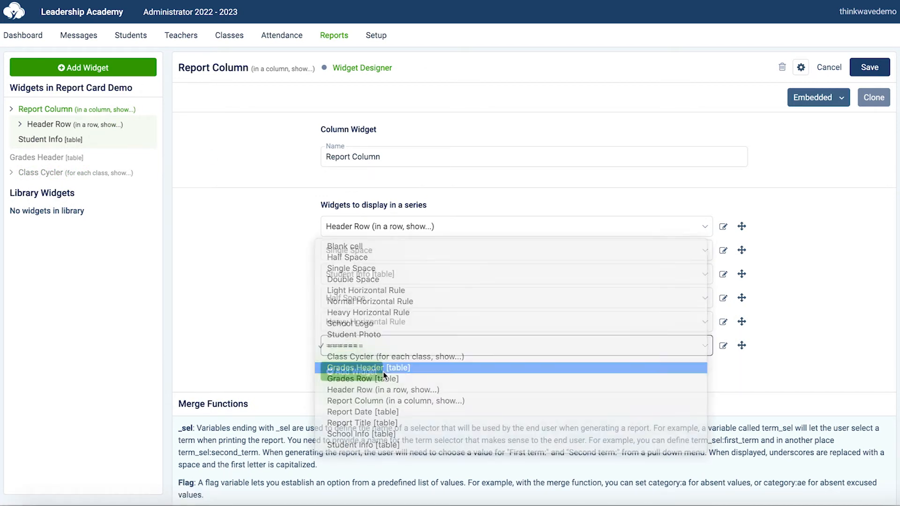
pyautogui.click(398, 370)
pyautogui.click(363, 370)
pyautogui.click(429, 370)
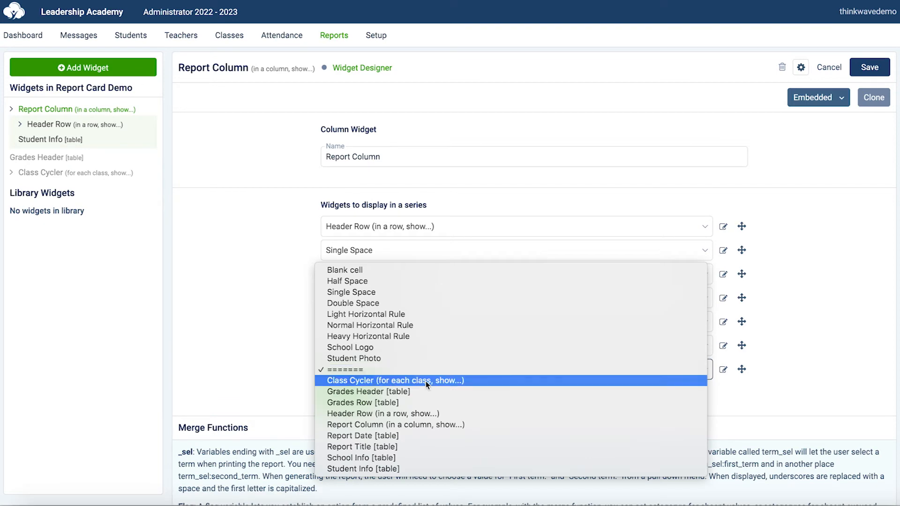
pyautogui.click(426, 381)
pyautogui.click(868, 72)
# Generate Report Card Demo for the first listed student with 1st Sem as the selected term.
pyautogui.click(36, 338)
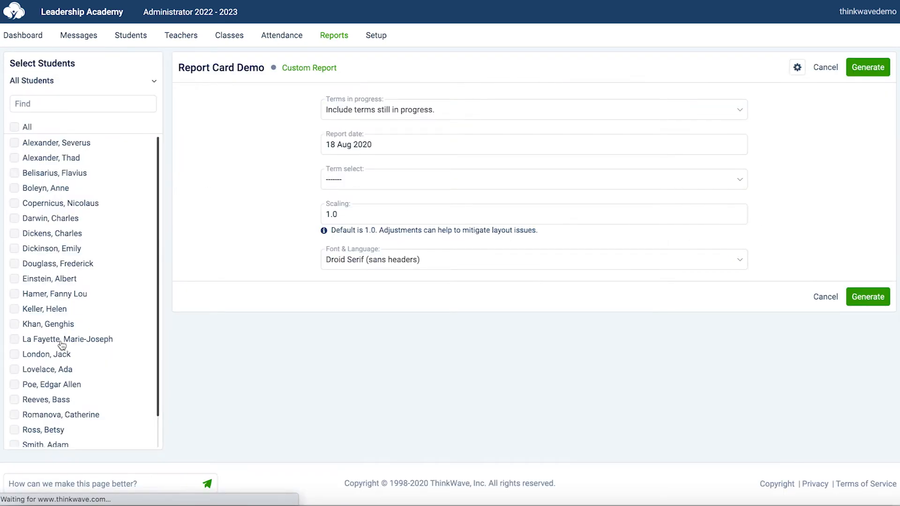
pyautogui.click(458, 180)
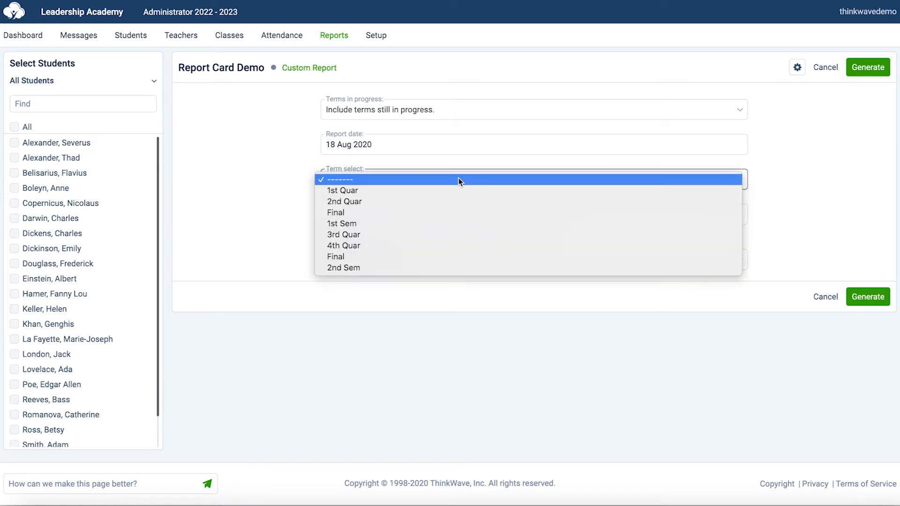
pyautogui.click(460, 223)
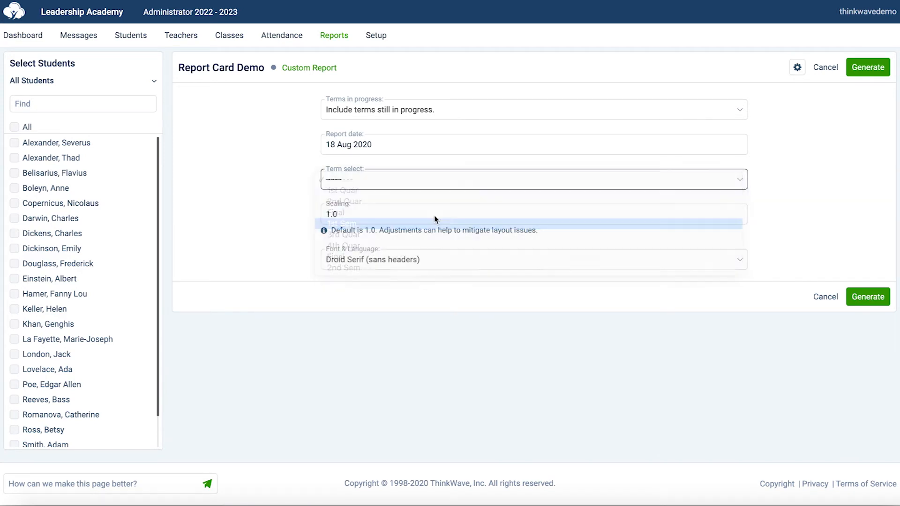
pyautogui.click(71, 146)
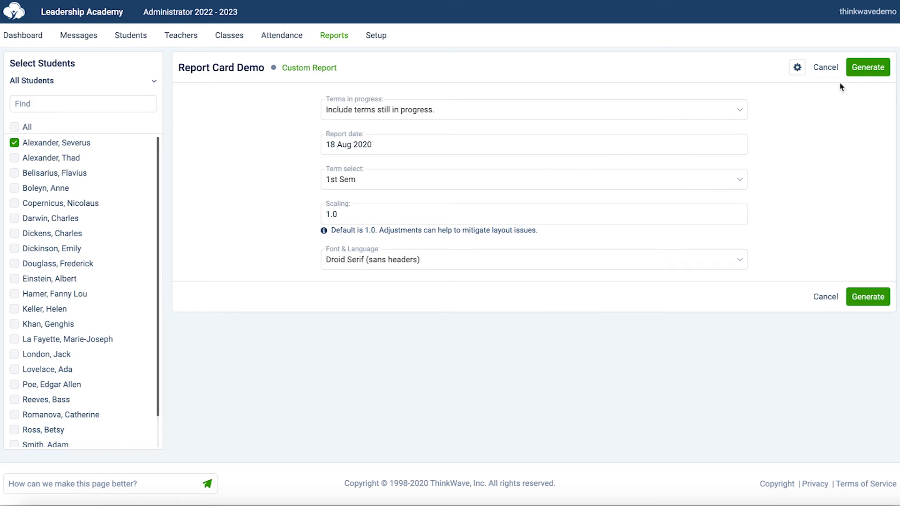
pyautogui.click(866, 68)
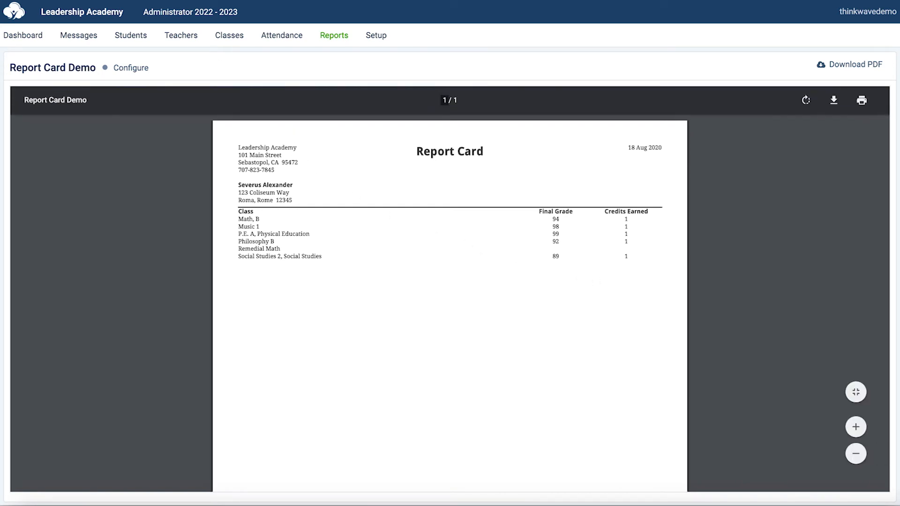
# Return to the report configuration and add a Table widget named Skills to Report Card Demo.
pyautogui.click(131, 68)
pyautogui.click(75, 67)
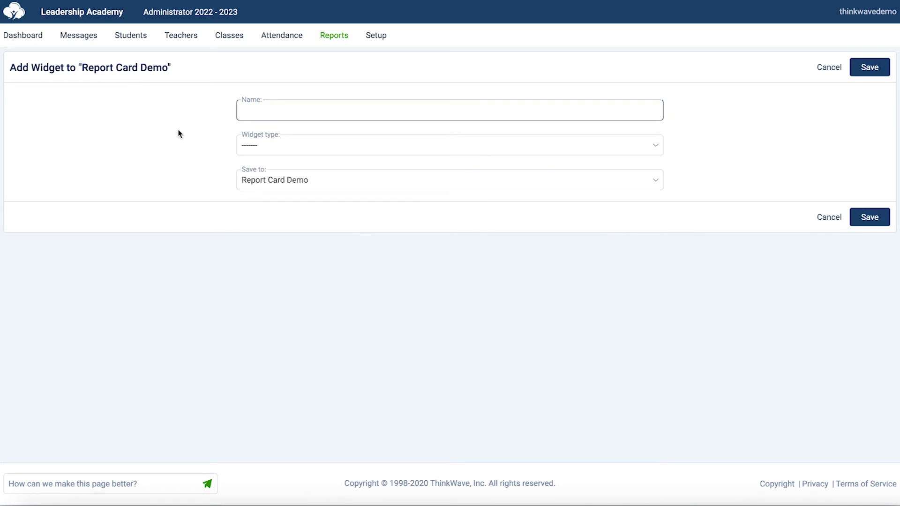
pyautogui.write('Skills')
pyautogui.click(322, 146)
pyautogui.click(322, 155)
pyautogui.click(870, 67)
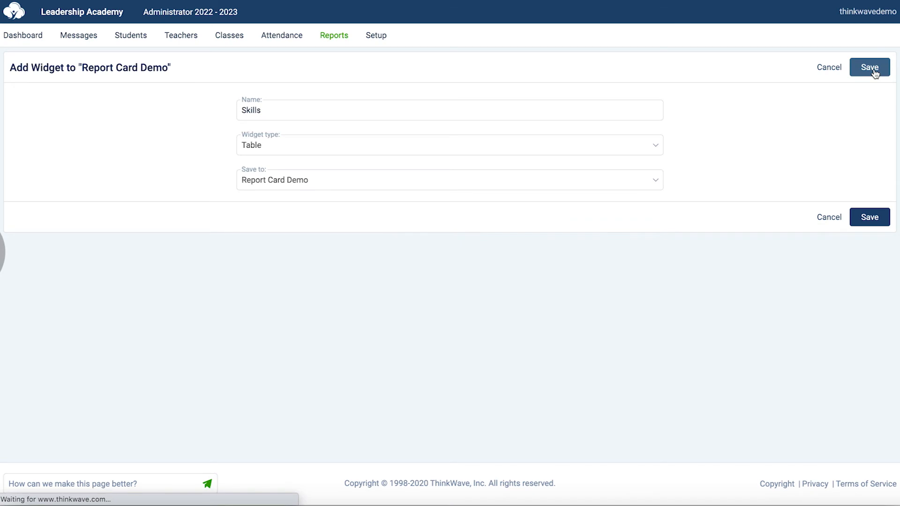
# Set the Skills table to 4 columns and 1 row and save it.
pyautogui.doubleClick(231, 240)
pyautogui.write('4')
pyautogui.doubleClick(225, 262)
pyautogui.write('1')
pyautogui.click(868, 68)
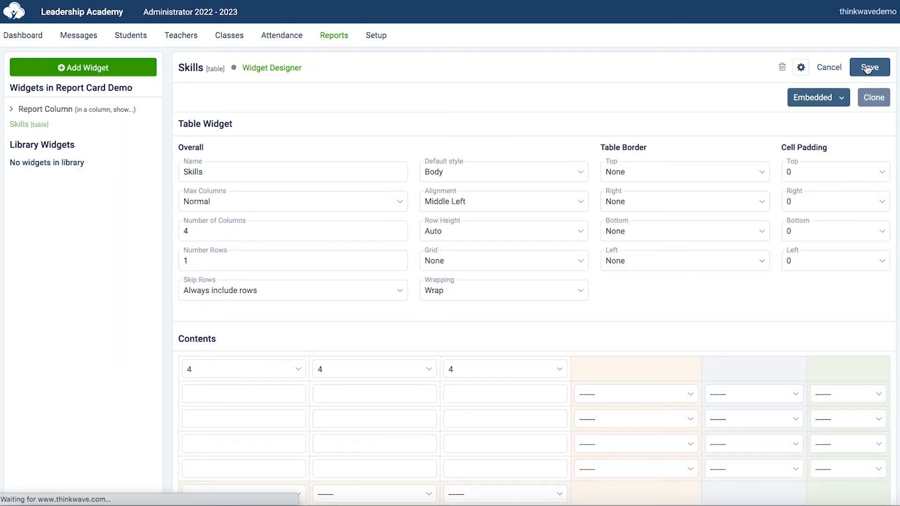
# Set the Skills table's four column widths to 2, 6, 2 and 2.
pyautogui.click(249, 370)
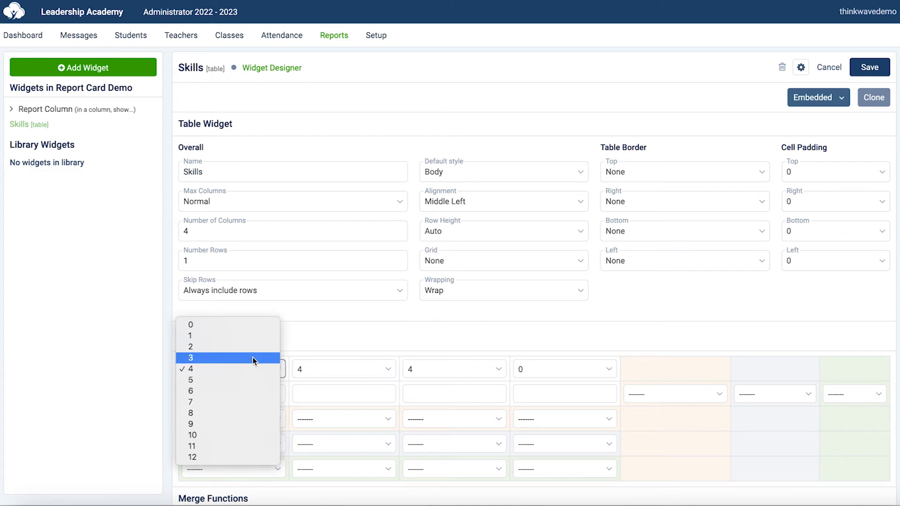
pyautogui.click(255, 347)
pyautogui.click(354, 370)
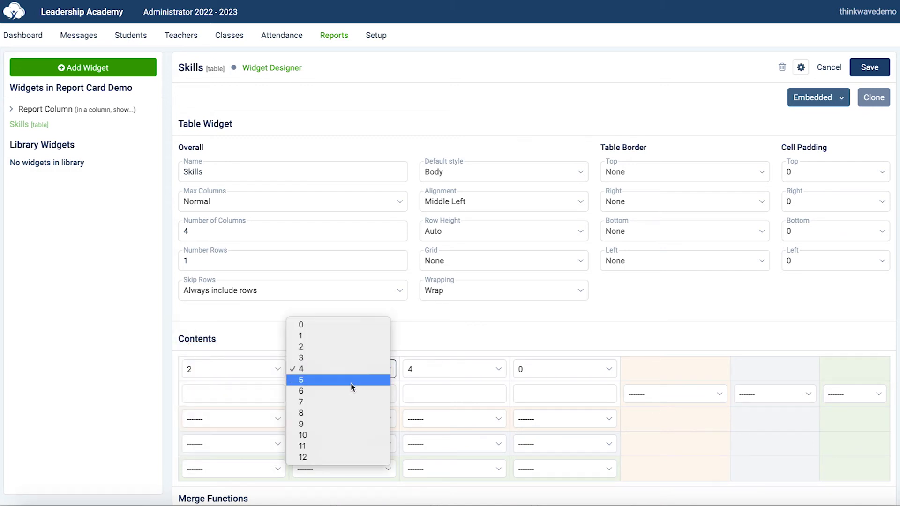
pyautogui.click(347, 393)
pyautogui.click(448, 371)
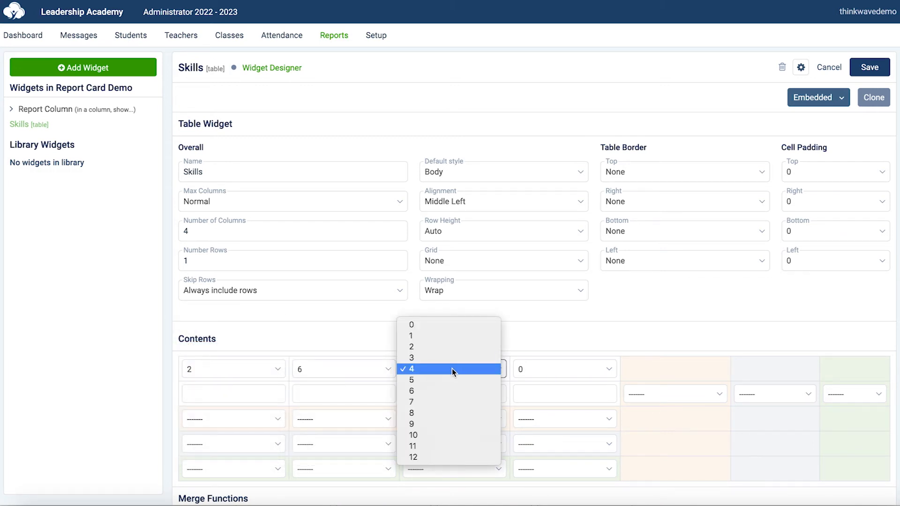
pyautogui.click(454, 348)
pyautogui.click(538, 369)
pyautogui.click(539, 392)
# Copy the {{skill}} merge function from the Merge Functions reference into the second cell of the Skills table.
pyautogui.scroll(-20, 403, 352)
pyautogui.scroll(-20, 403, 347)
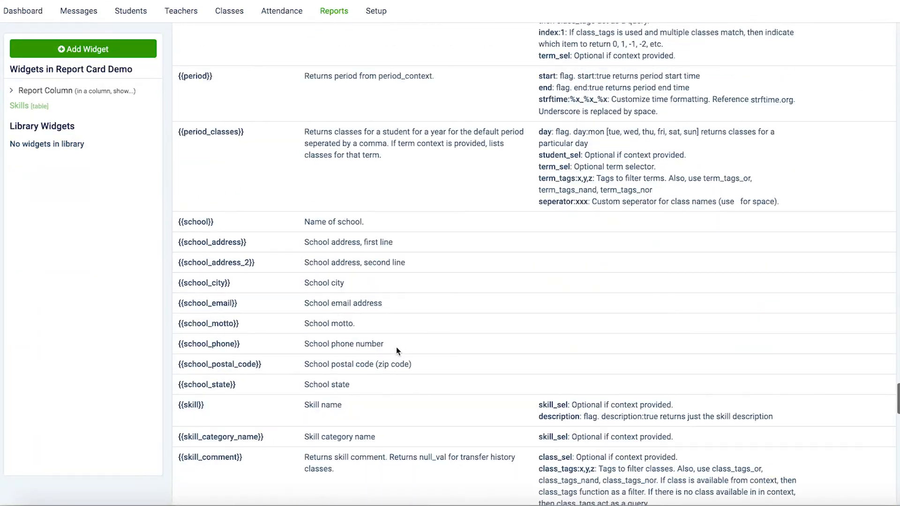
pyautogui.moveTo(205, 406); pyautogui.dragTo(178, 408)
pyautogui.scroll(15, 323, 382)
pyautogui.scroll(-1, 323, 381)
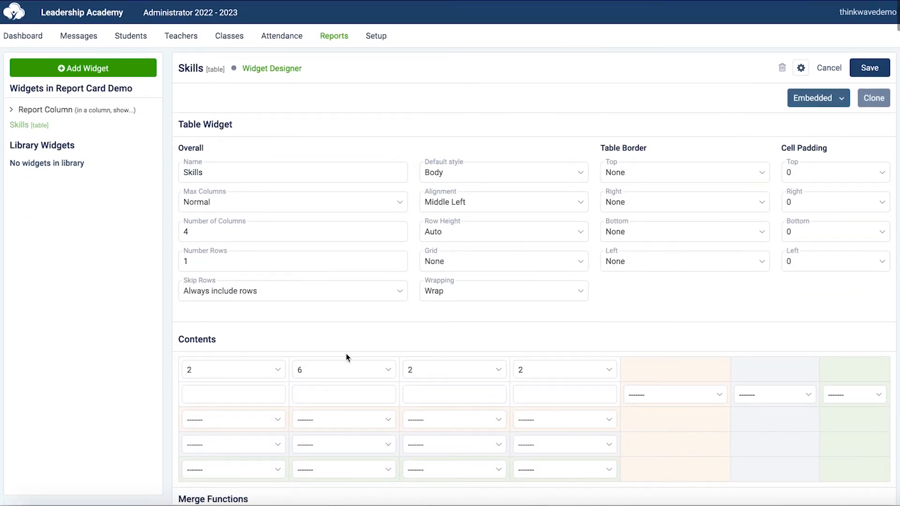
pyautogui.click(332, 390)
pyautogui.click(449, 365)
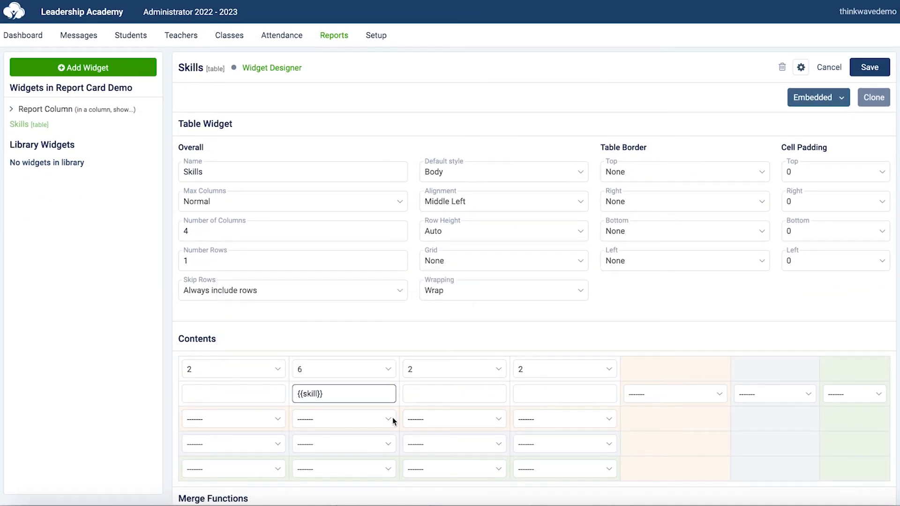
# Copy {{skill_grade}} from the reference into the third Skills cell and extend it to {{skill_grade|term_sel:term_select}}.
pyautogui.scroll(-20, 324, 417)
pyautogui.moveTo(229, 166); pyautogui.dragTo(177, 169)
pyautogui.hotkey('ctrl', 'c')
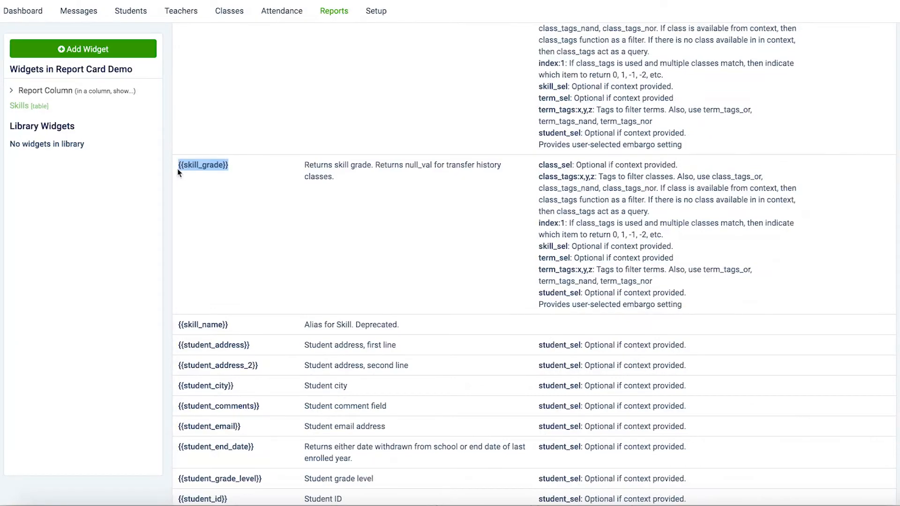
pyautogui.scroll(20, 343, 229)
pyautogui.click(453, 394)
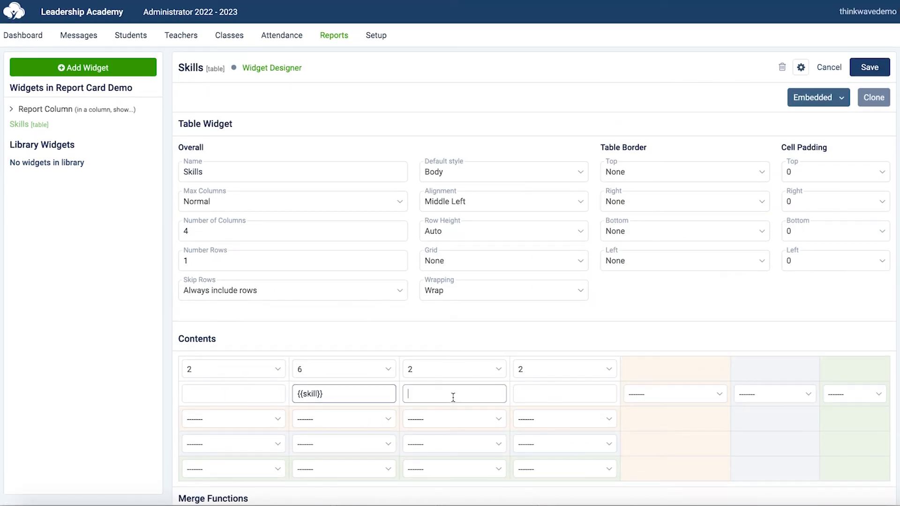
pyautogui.hotkey('ctrl', 'v')
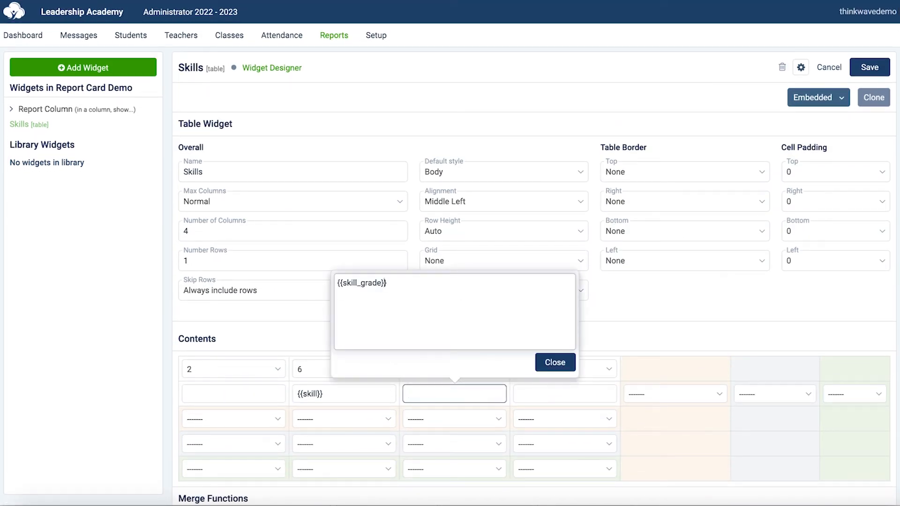
pyautogui.write('|term_sel:term_select')
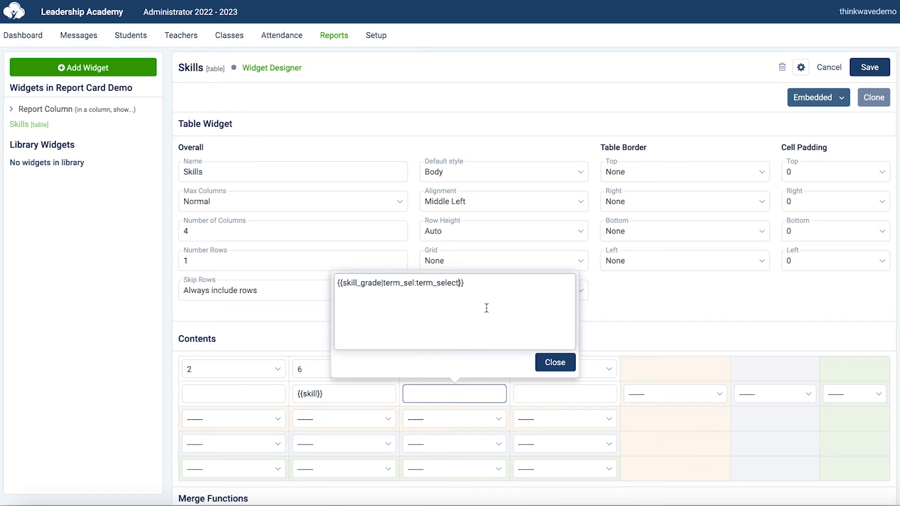
pyautogui.click(568, 364)
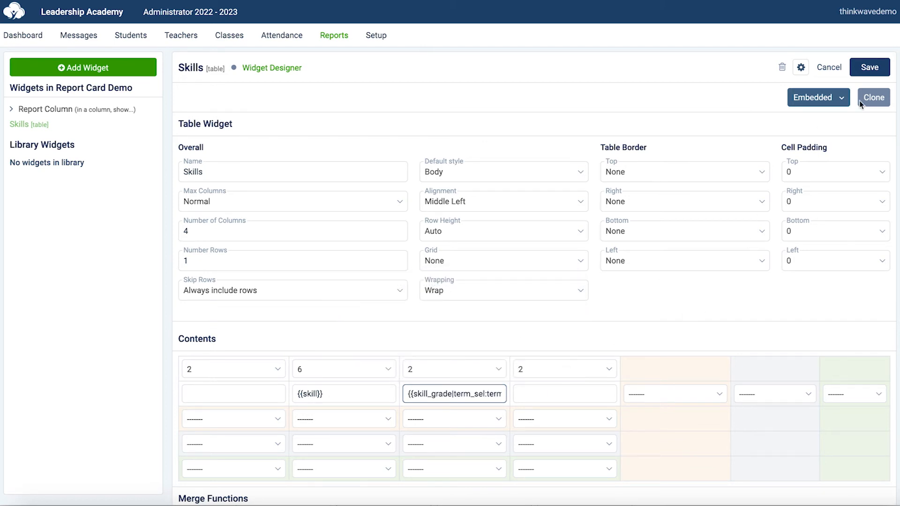
# Save the Skills table, then add a Skill cycler (each skill in a class) widget named Skill Cycler to Report Card Demo.
pyautogui.click(873, 71)
pyautogui.click(333, 110)
pyautogui.write('Skill Cycler')
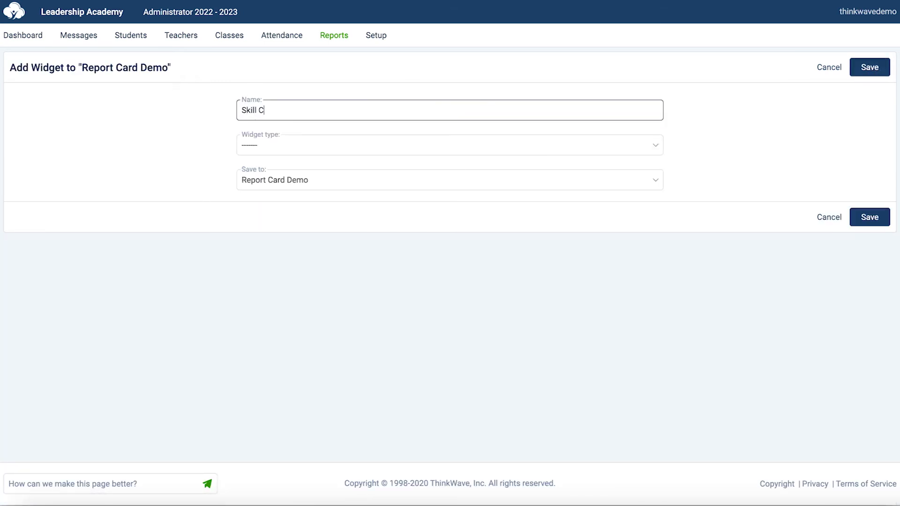
pyautogui.click(424, 147)
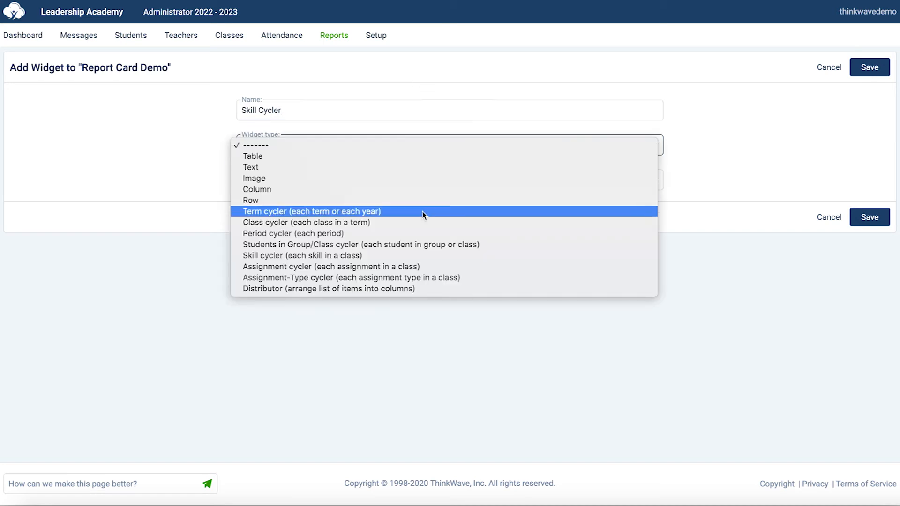
pyautogui.click(414, 254)
pyautogui.click(867, 69)
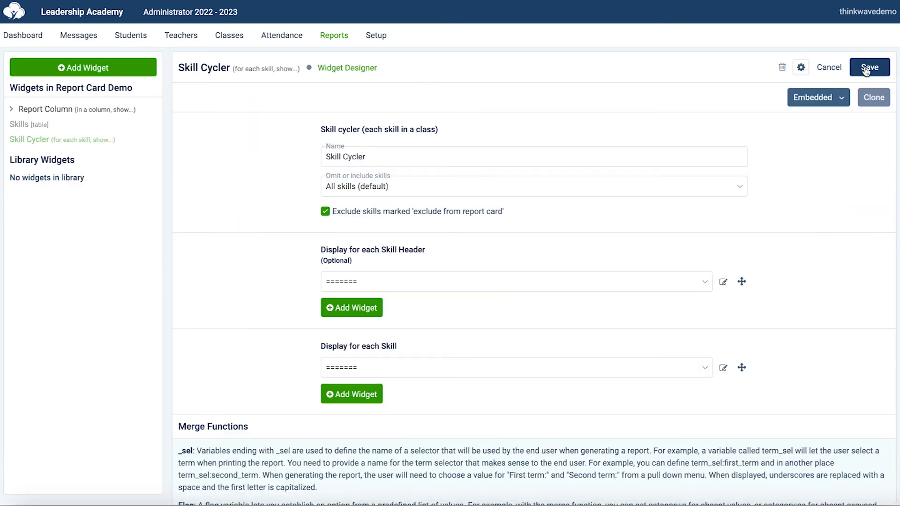
# Set the Skill Cycler to display the Skills table for each skill and save it.
pyautogui.click(530, 368)
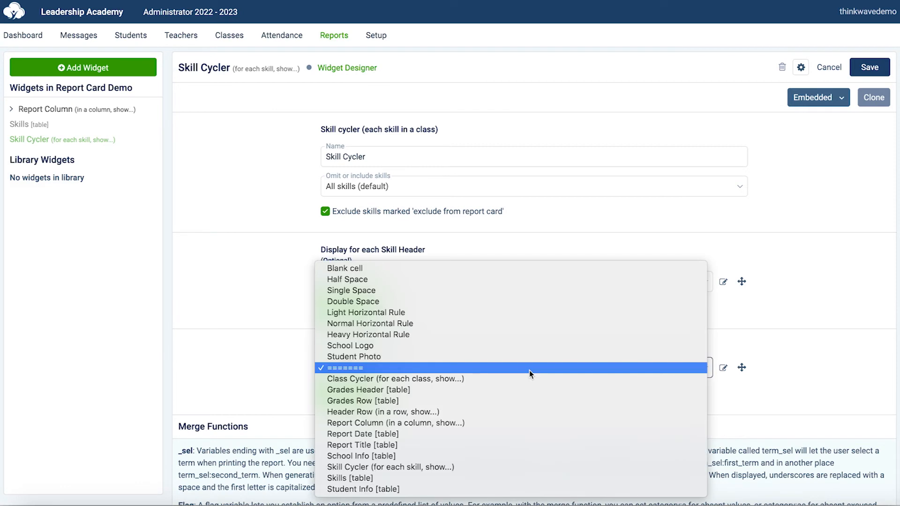
pyautogui.click(513, 479)
pyautogui.click(872, 68)
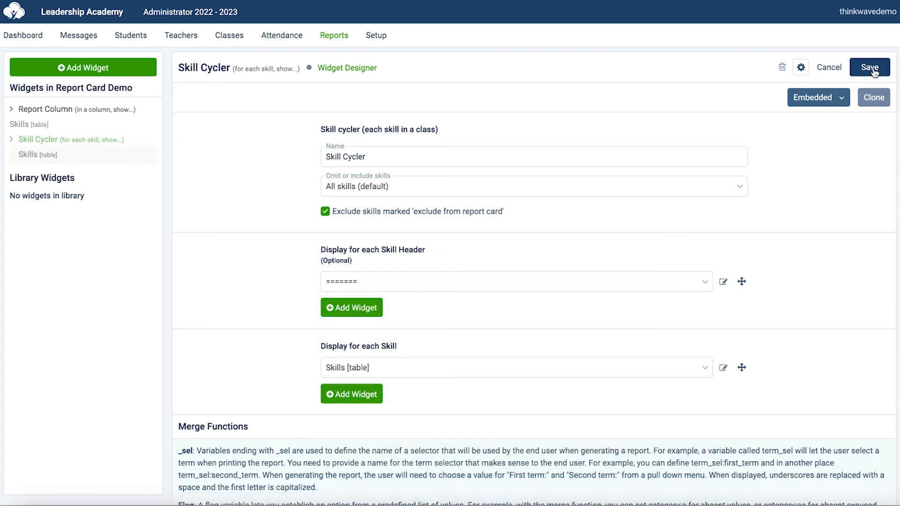
# Add the Skill Cycler below the Grades Row in the Class Cycler's widgets for each class and save.
pyautogui.click(87, 111)
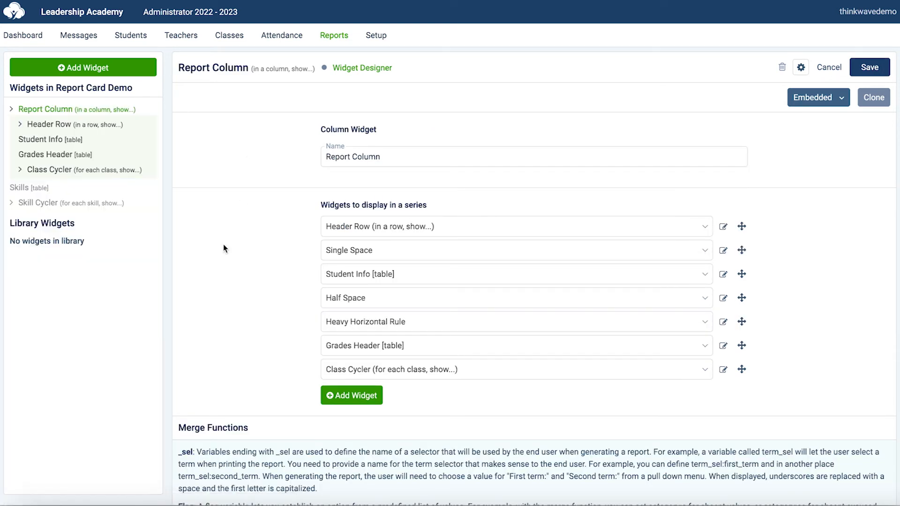
pyautogui.click(724, 370)
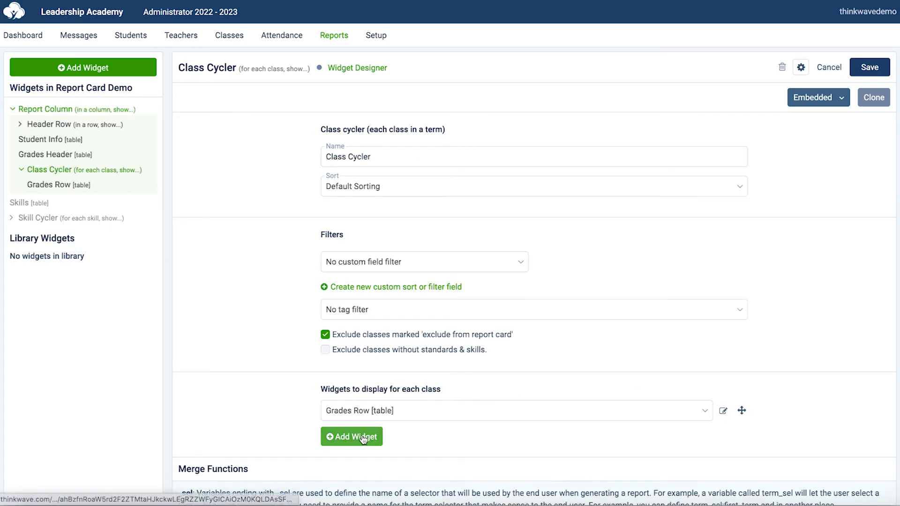
pyautogui.click(367, 436)
pyautogui.click(425, 436)
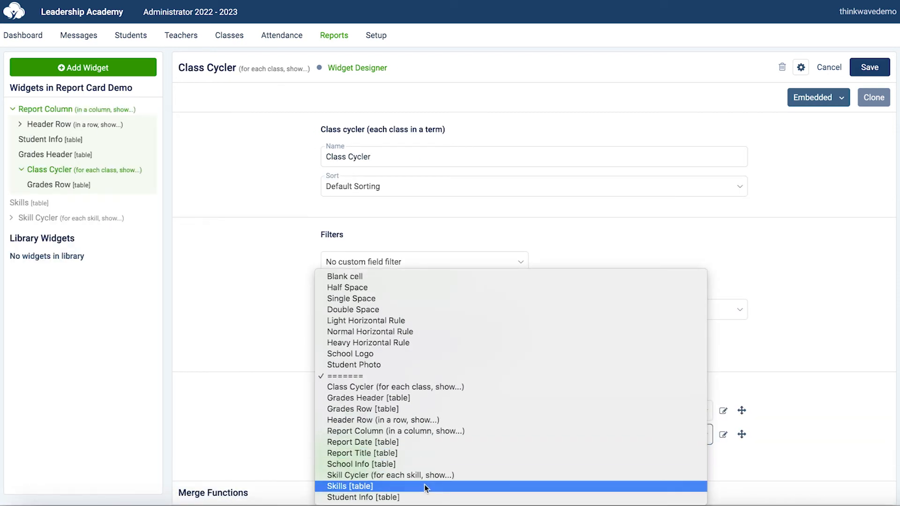
pyautogui.click(424, 475)
pyautogui.click(870, 67)
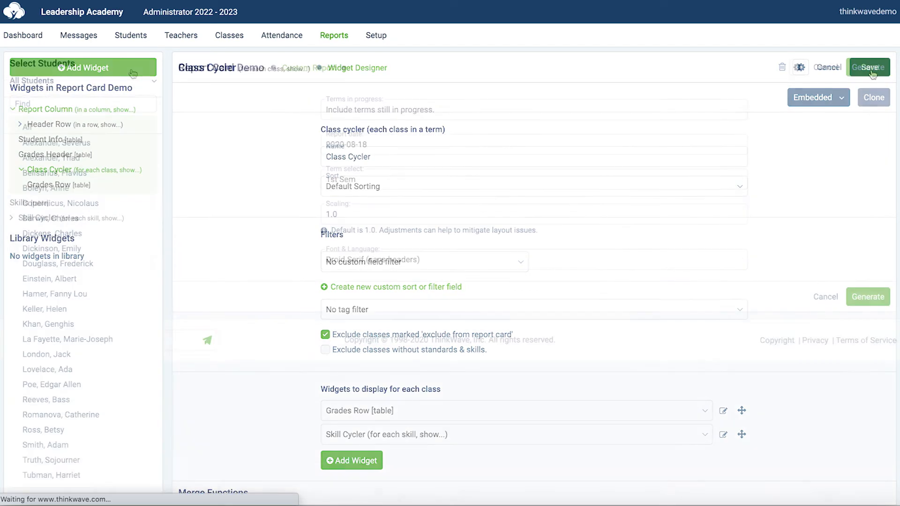
# Generate the Report Card Demo report for the first listed student.
pyautogui.click(55, 145)
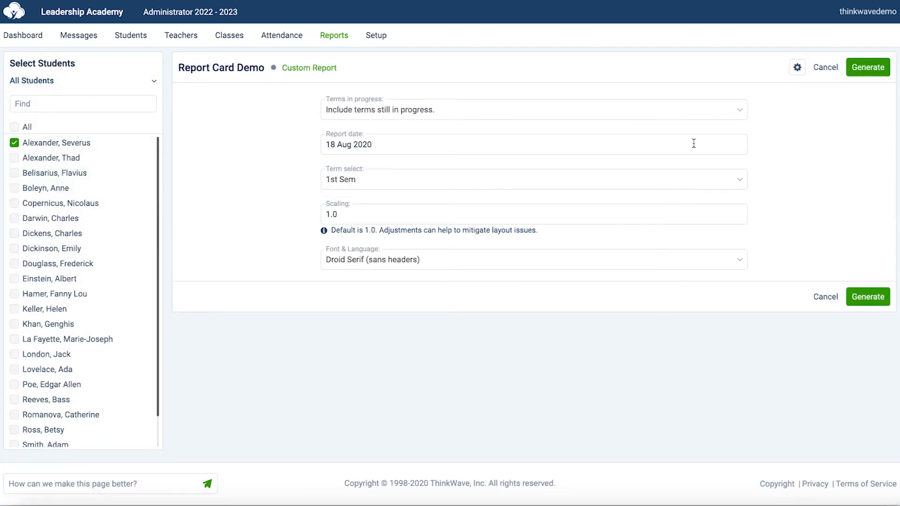
pyautogui.click(869, 75)
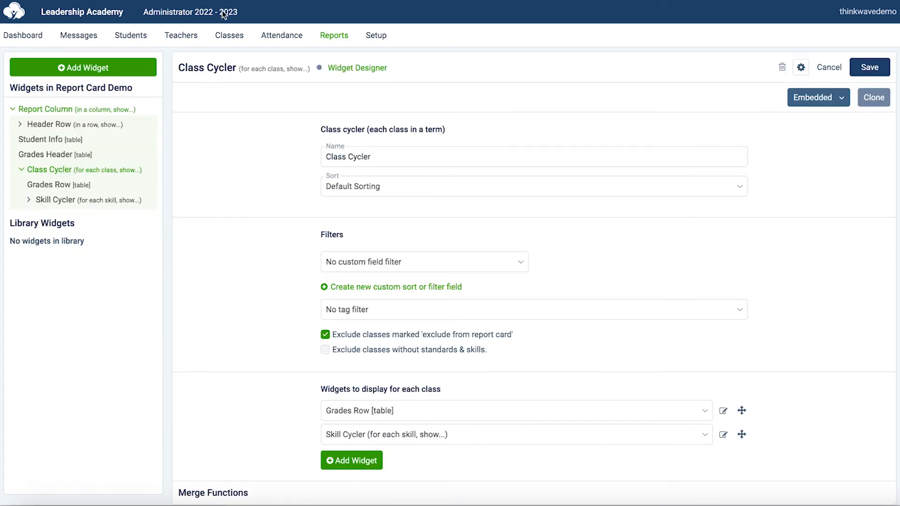
# Add a Text widget named Comments Row to Report Card Demo.
pyautogui.click(92, 71)
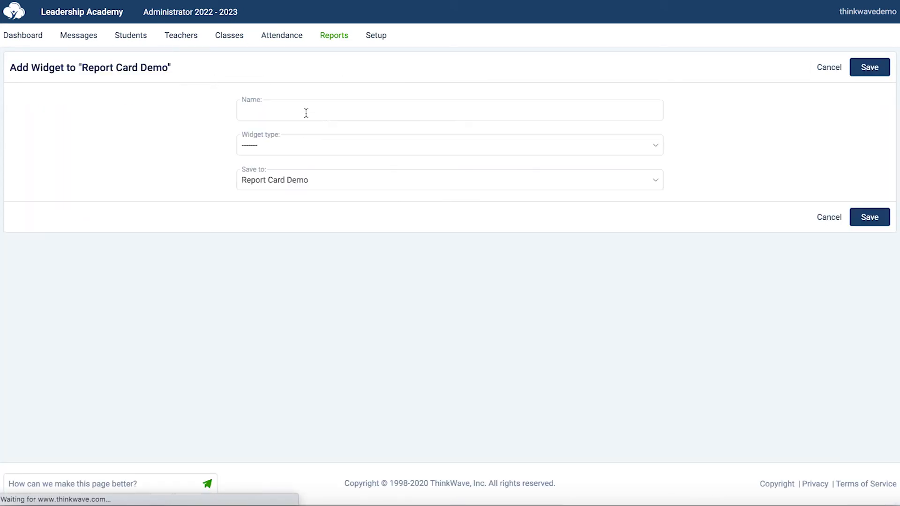
pyautogui.click(319, 114)
pyautogui.write('Comments Row')
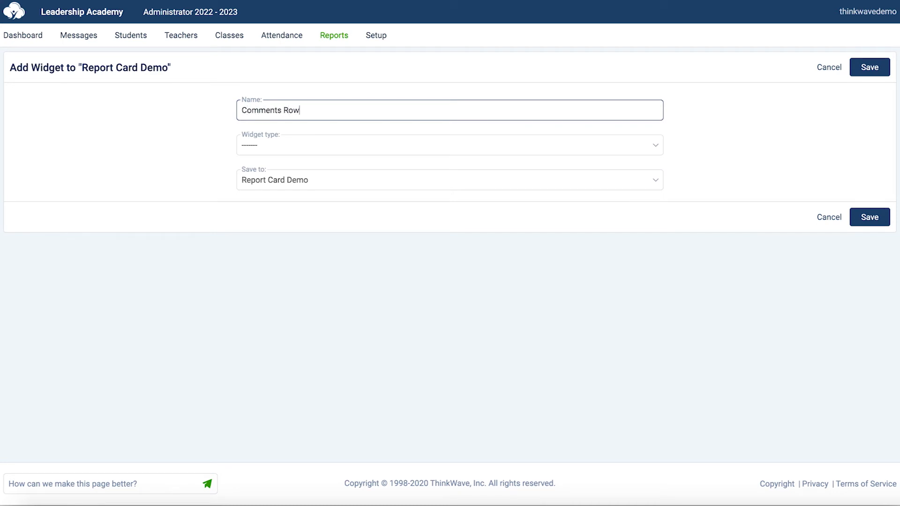
pyautogui.click(388, 146)
pyautogui.click(438, 165)
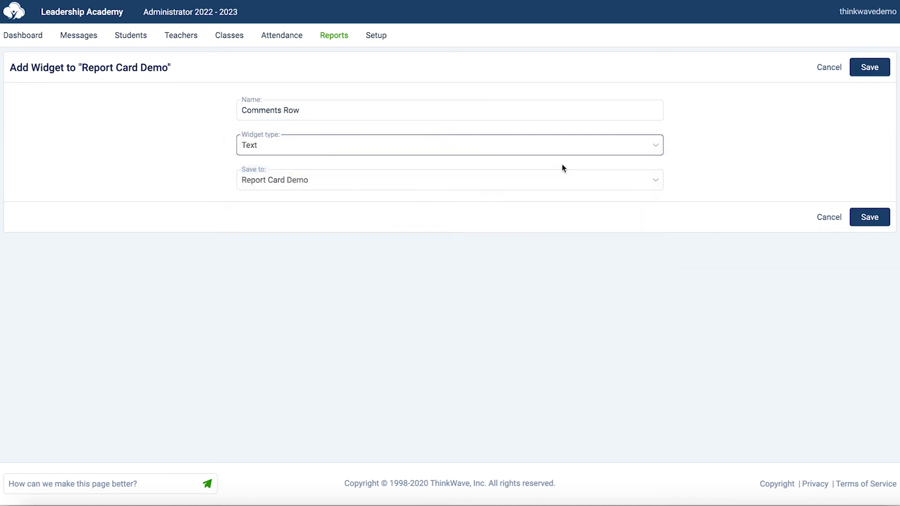
pyautogui.click(871, 67)
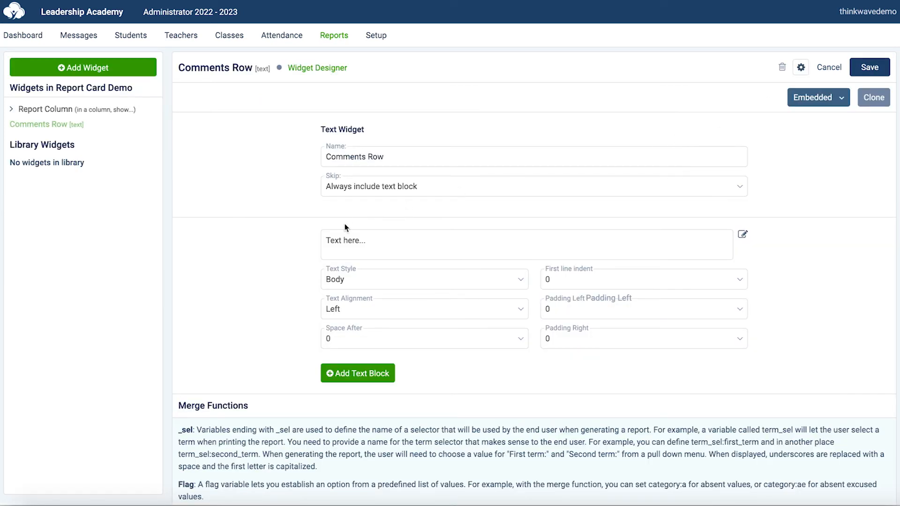
# Copy the {{final_comment|term_sel:term_for_comments}} example from the Merge Functions reference over the placeholder text of the Comments Row.
pyautogui.scroll(-20, 257, 274)
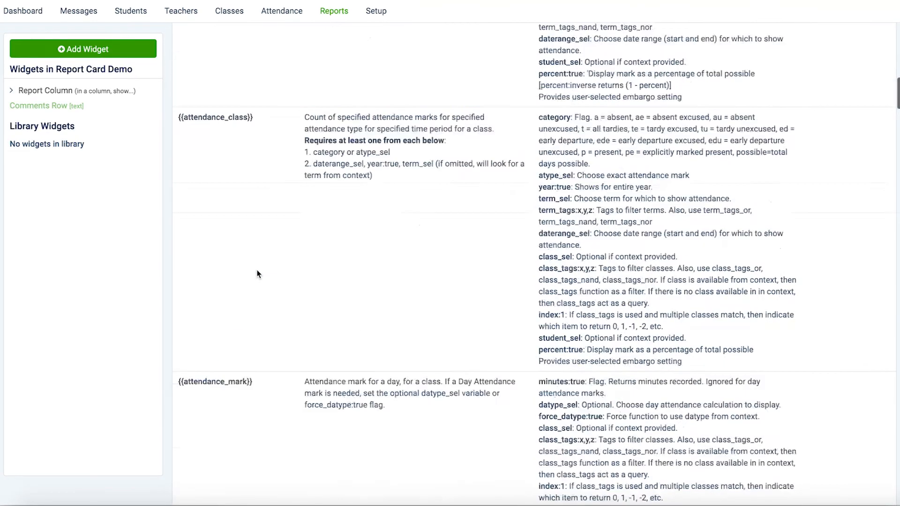
pyautogui.scroll(-10, 257, 274)
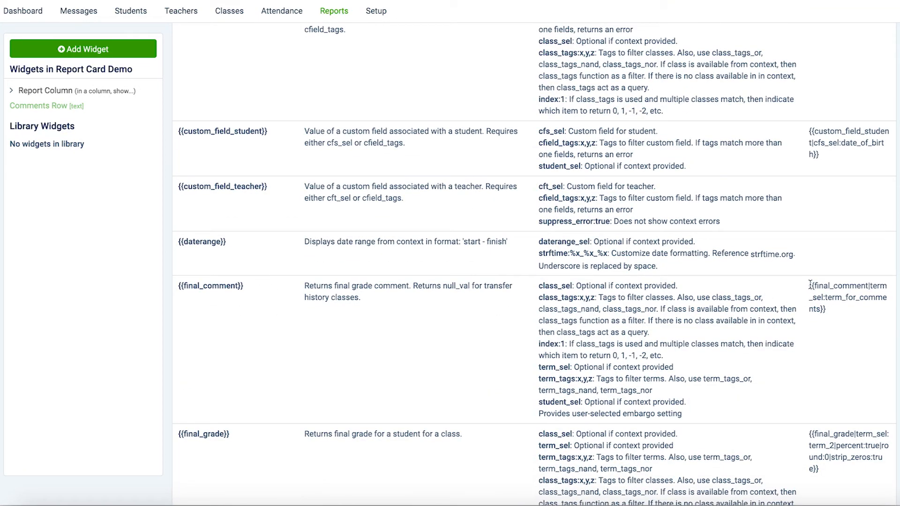
pyautogui.moveTo(809, 287); pyautogui.dragTo(827, 310)
pyautogui.hotkey('ctrl', 'c')
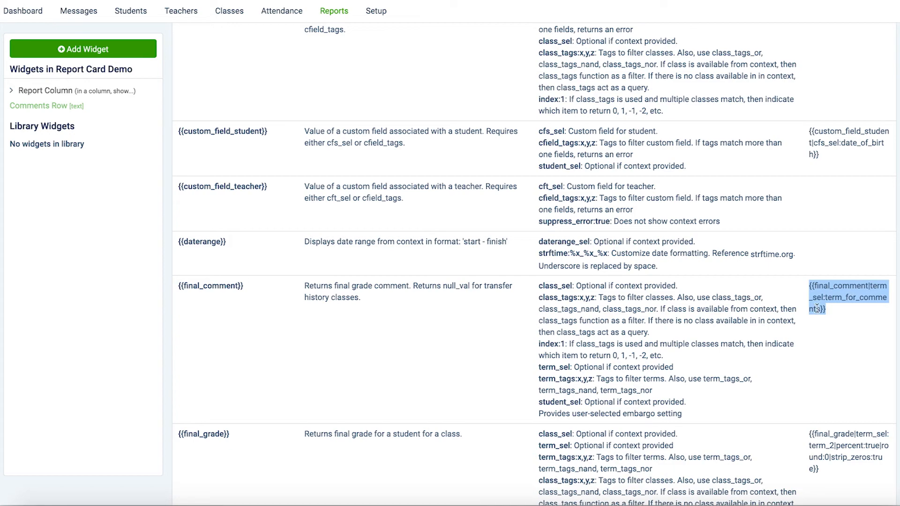
pyautogui.scroll(20, 826, 308)
pyautogui.click(412, 243)
pyautogui.moveTo(411, 243); pyautogui.dragTo(308, 241)
pyautogui.hotkey('ctrl', 'v')
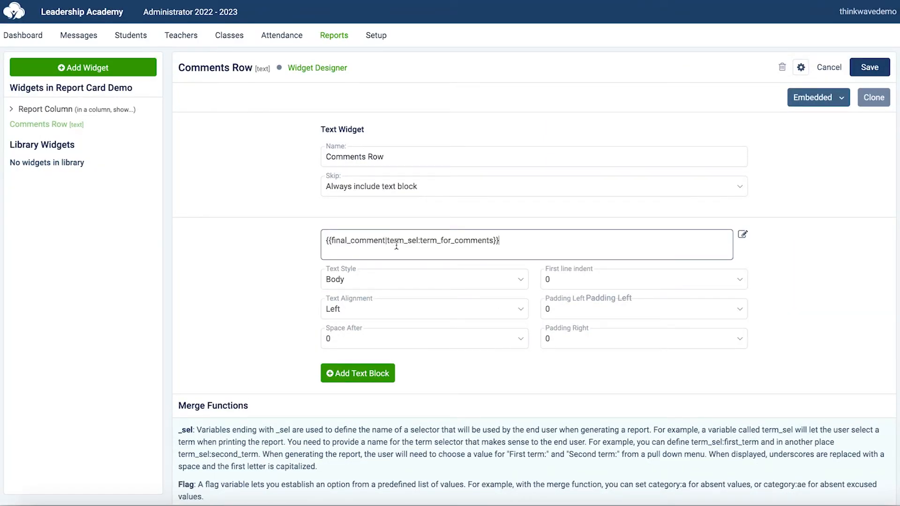
# Change the term selector name in the Comments Row merge function to term_select.
pyautogui.moveTo(495, 241); pyautogui.dragTo(441, 241)
pyautogui.write('select')
pyautogui.click(535, 277)
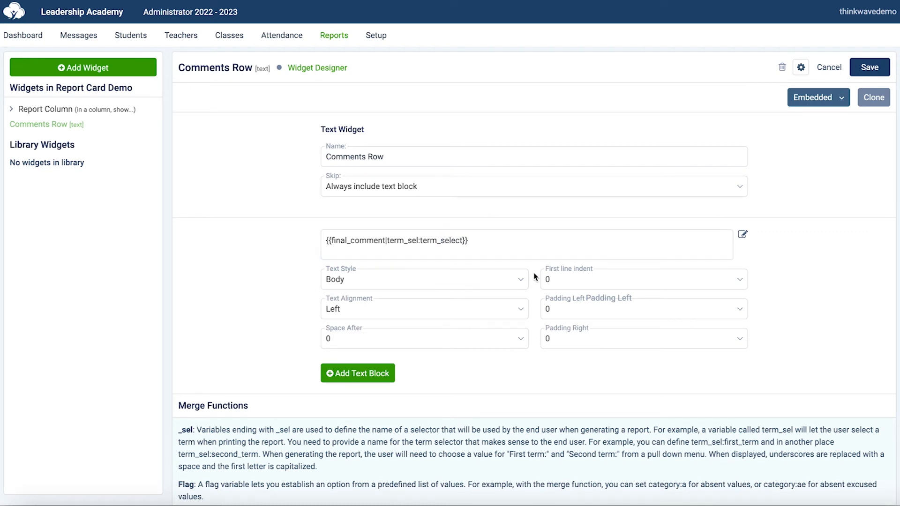
# Set the Comments Row's first line indent to -2, left padding to 4 and space after to Half Space, and save it.
pyautogui.click(578, 277)
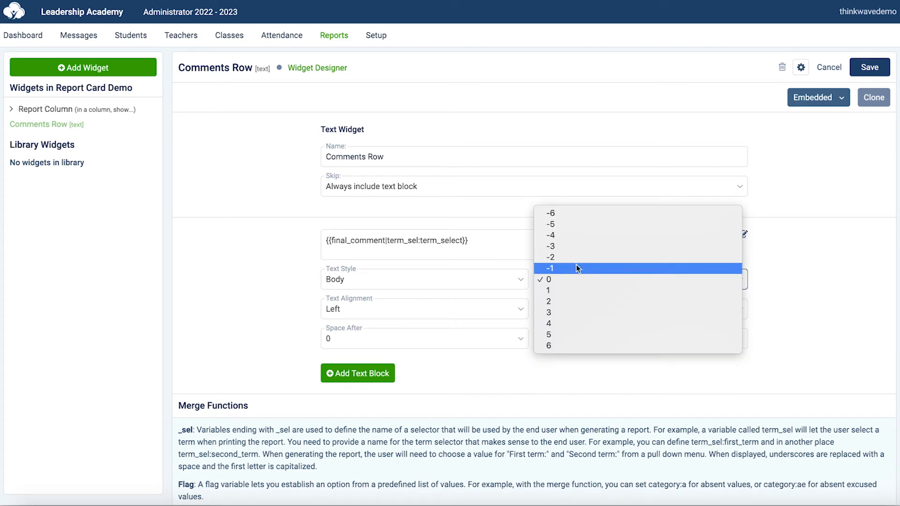
pyautogui.click(577, 259)
pyautogui.click(600, 307)
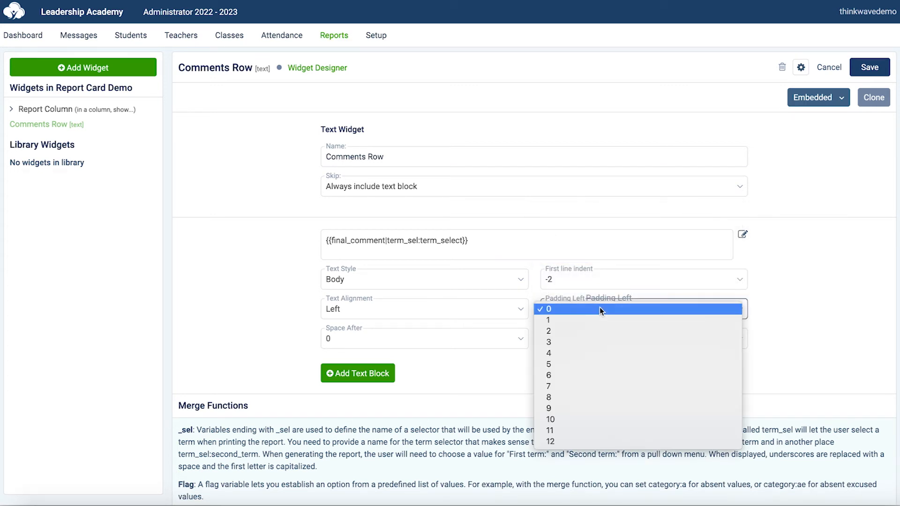
pyautogui.click(593, 353)
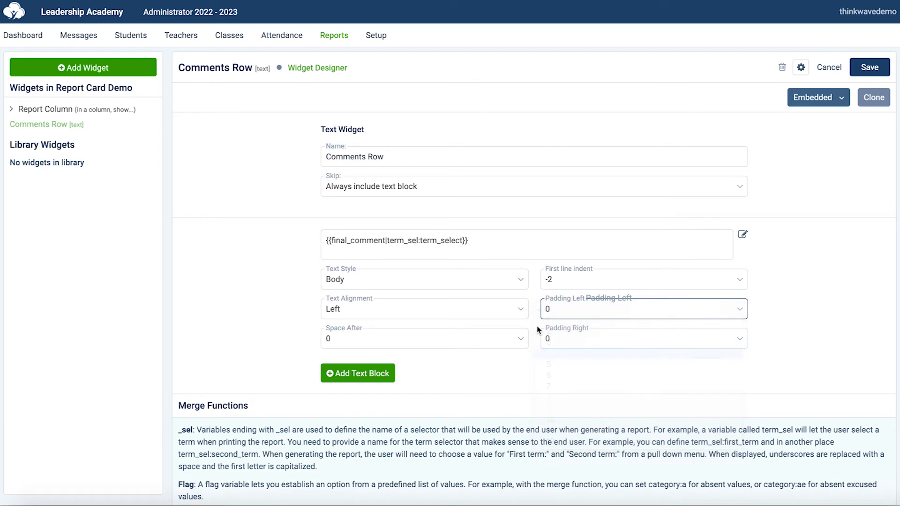
pyautogui.click(478, 339)
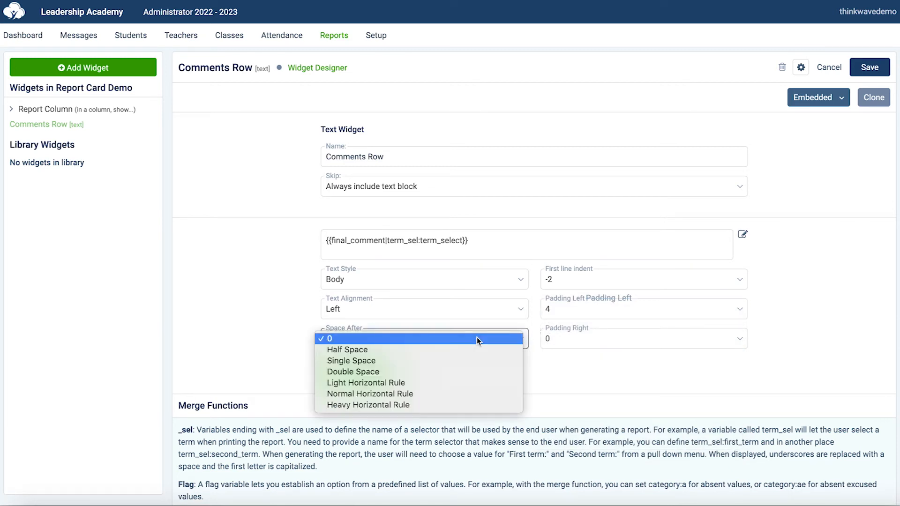
pyautogui.click(522, 348)
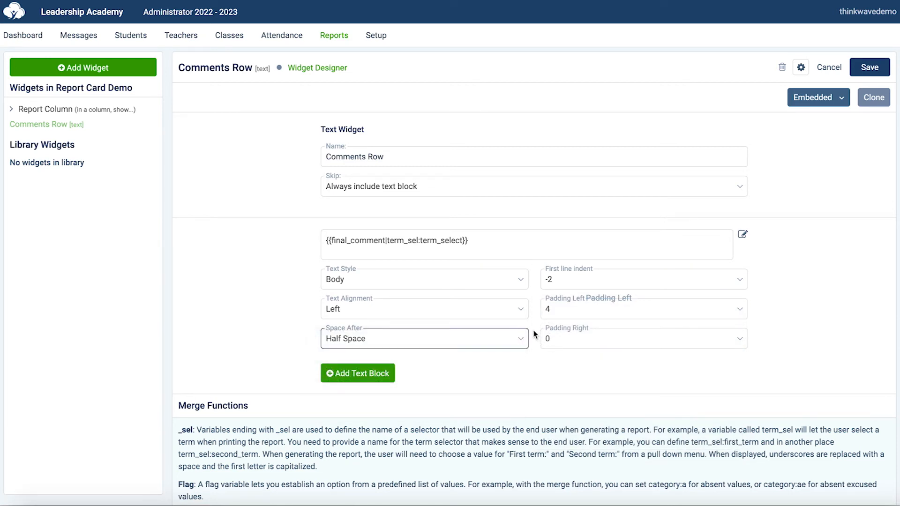
pyautogui.click(868, 68)
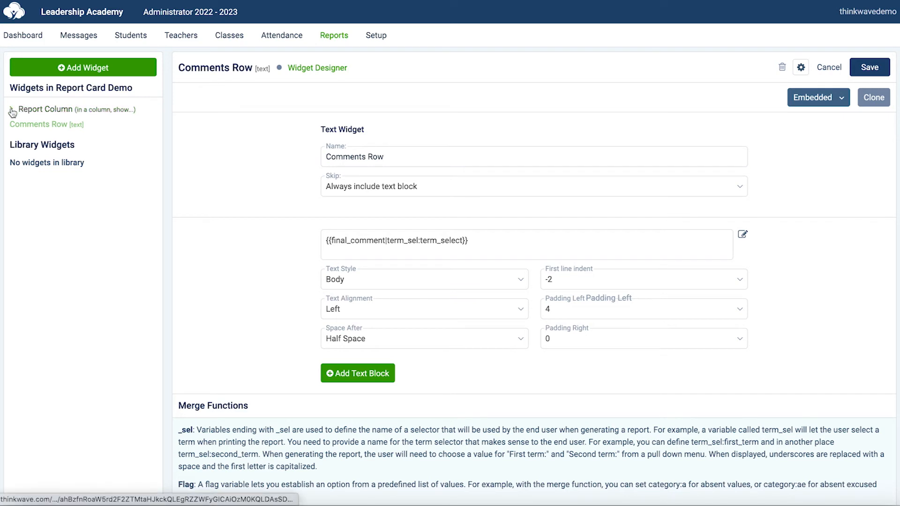
# Add the Comments Row as the third widget displayed for each class in the Class Cycler and save.
pyautogui.click(45, 111)
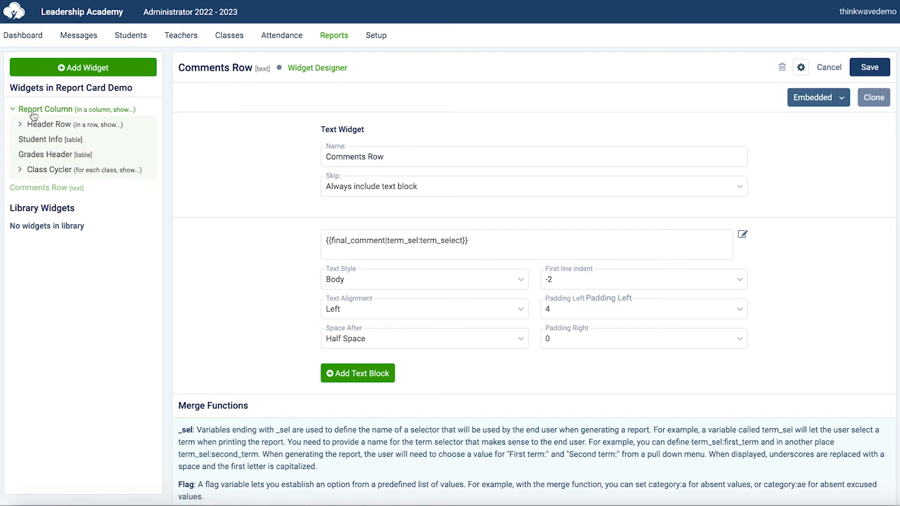
pyautogui.click(60, 170)
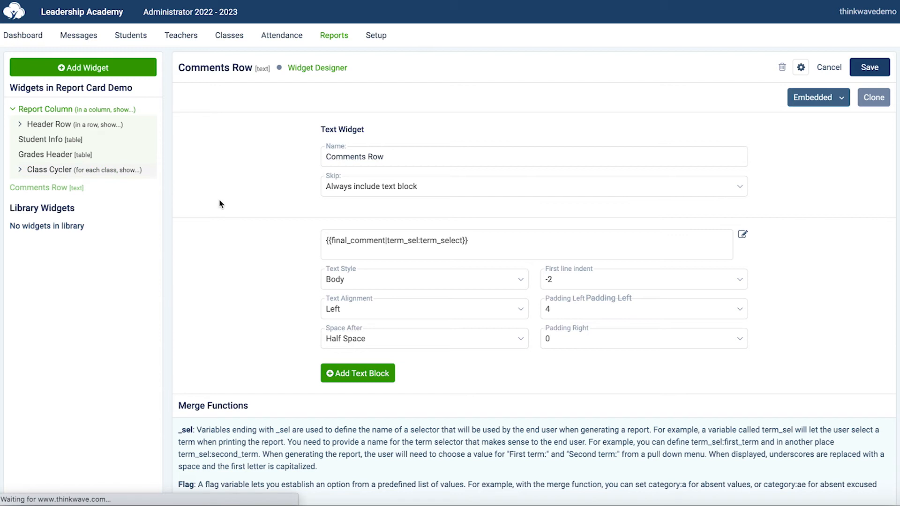
pyautogui.scroll(-3, 238, 277)
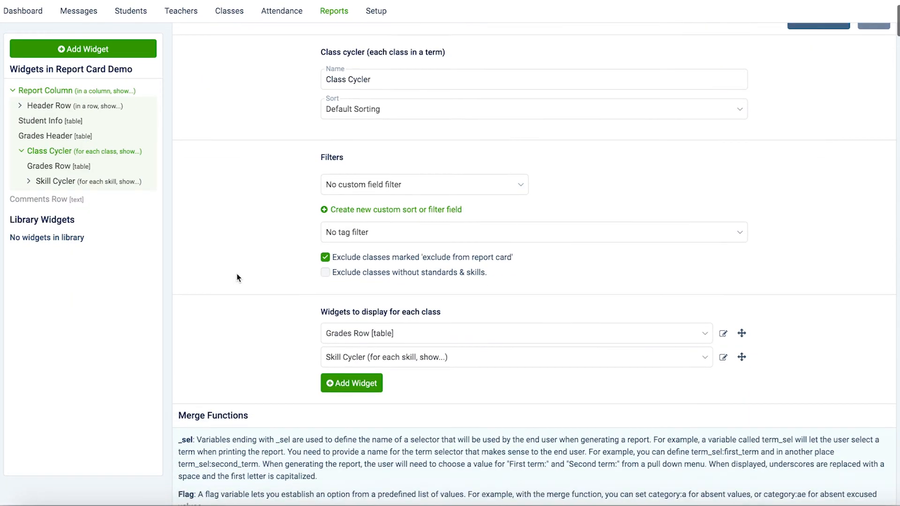
pyautogui.click(352, 341)
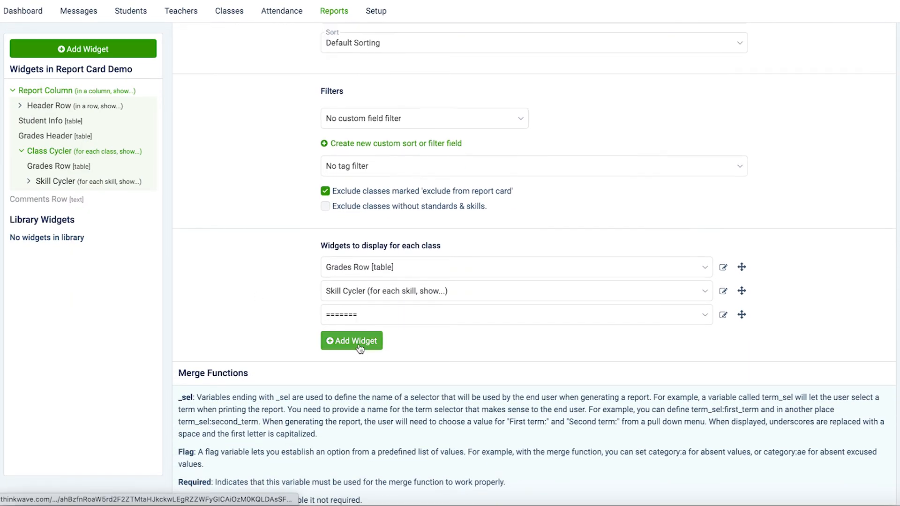
pyautogui.click(422, 316)
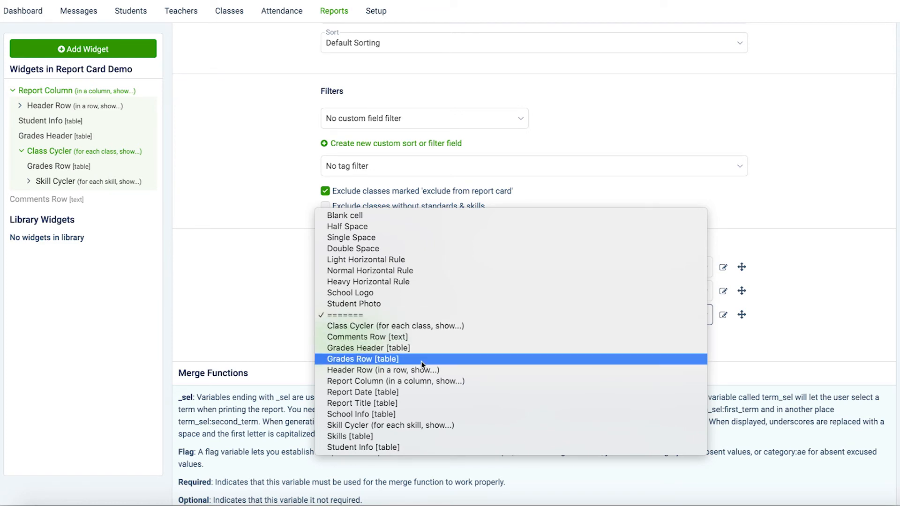
pyautogui.click(422, 338)
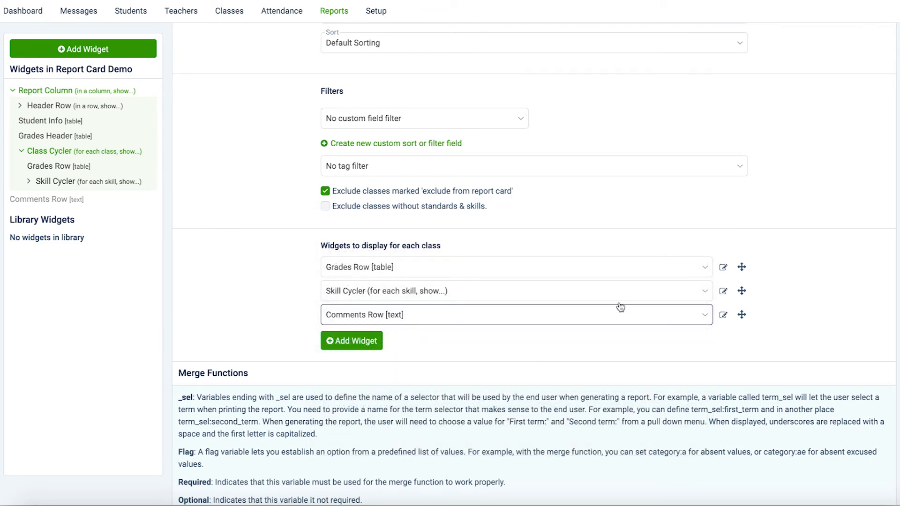
pyautogui.scroll(2, 750, 180)
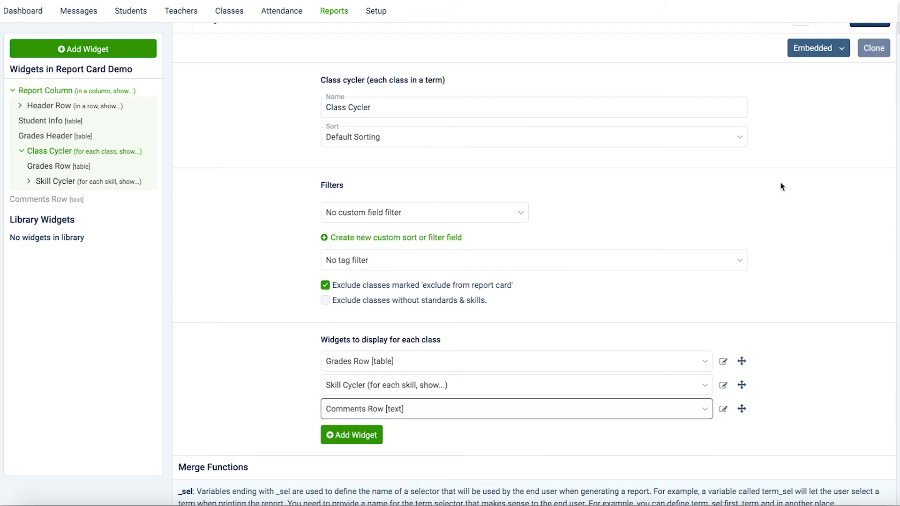
pyautogui.scroll(1, 782, 187)
pyautogui.click(869, 47)
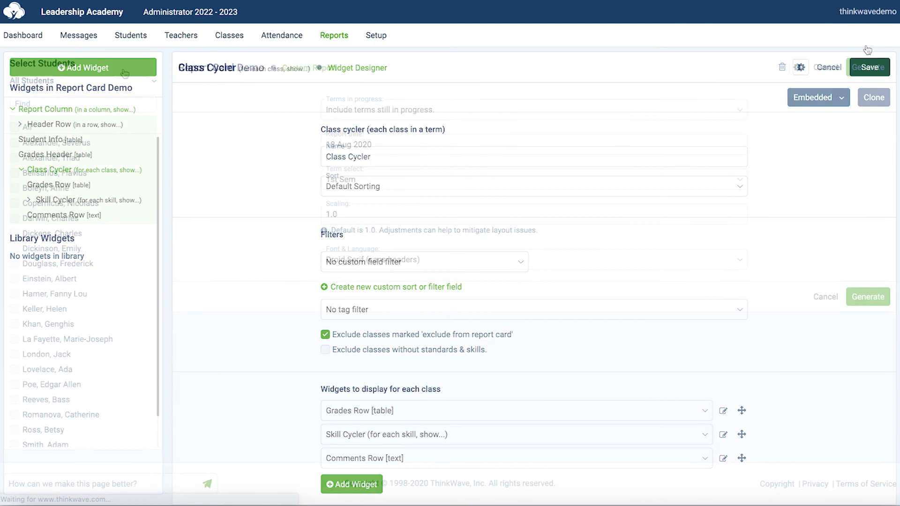
# Generate the Report Card Demo report for the first student in the list.
pyautogui.click(40, 145)
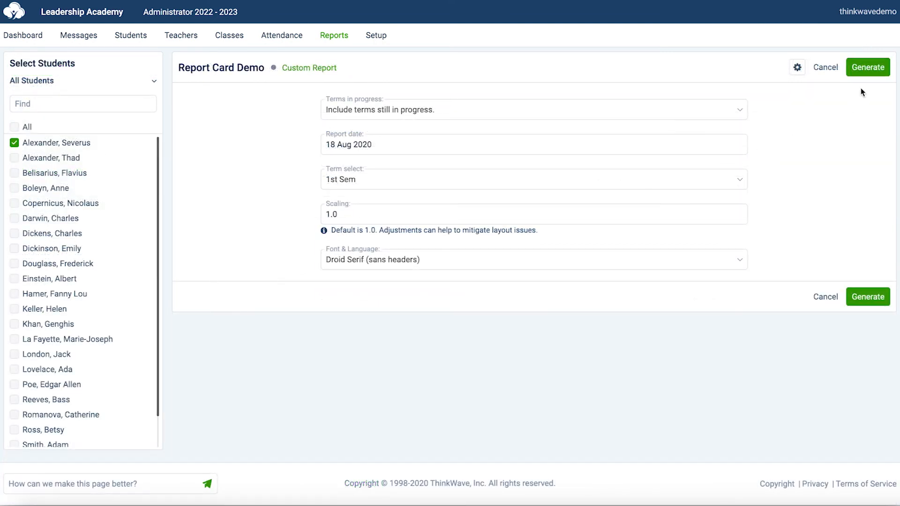
pyautogui.click(868, 74)
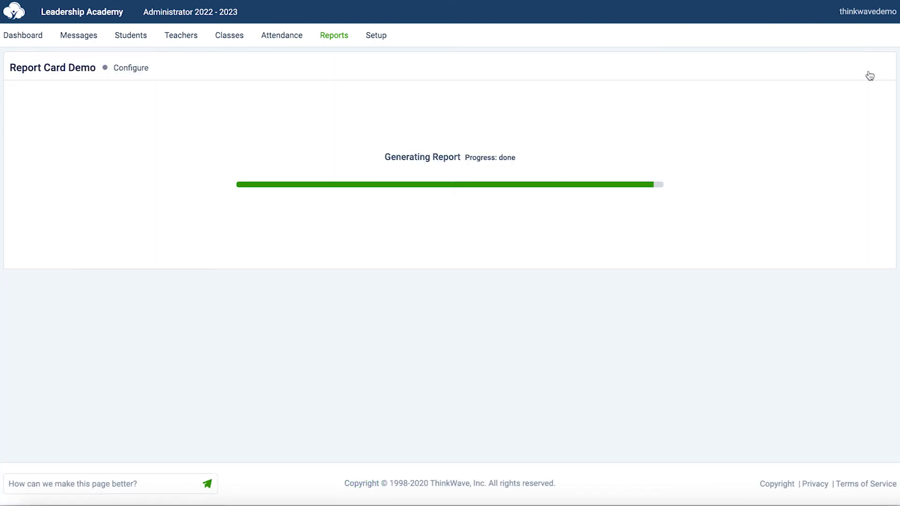
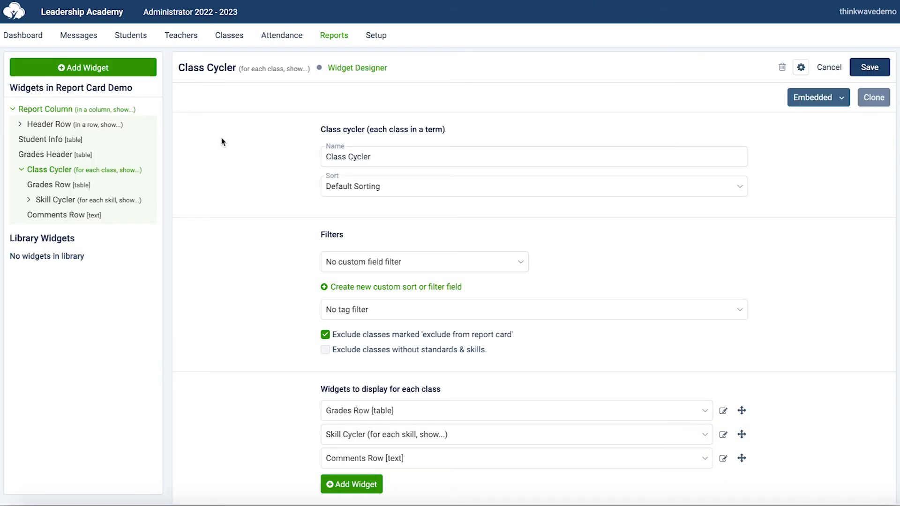
# Replace the Report Card text in the Header Row's Report Title widget with the merge function {{user_text|text_sel:Report_Title}}.
pyautogui.click(21, 125)
pyautogui.click(71, 158)
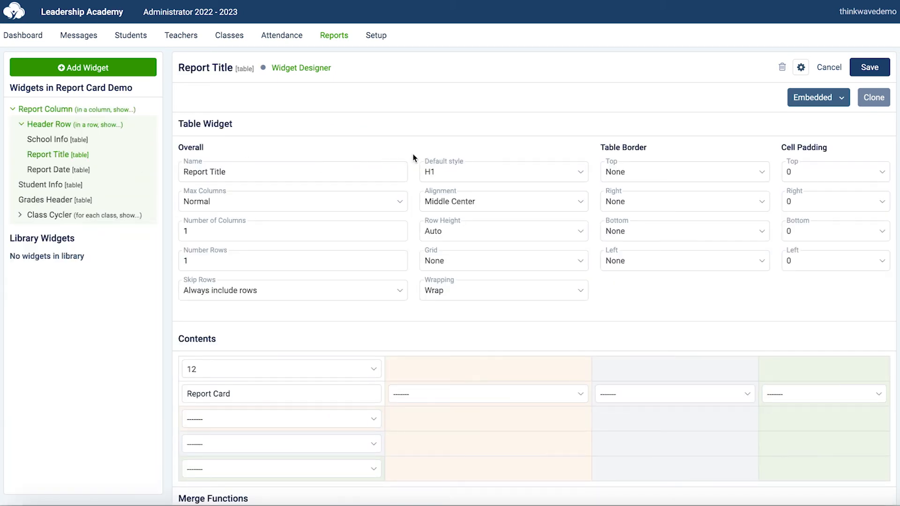
pyautogui.scroll(-1, 414, 158)
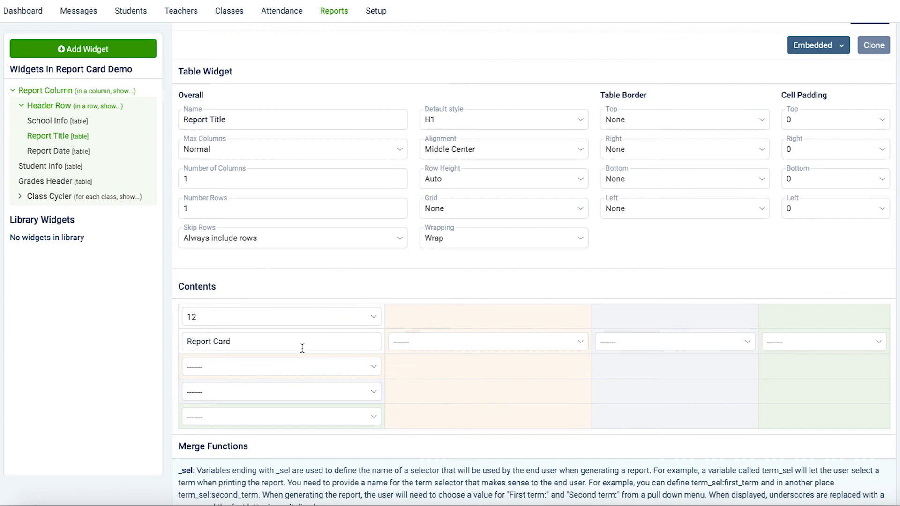
pyautogui.scroll(-20, 303, 347)
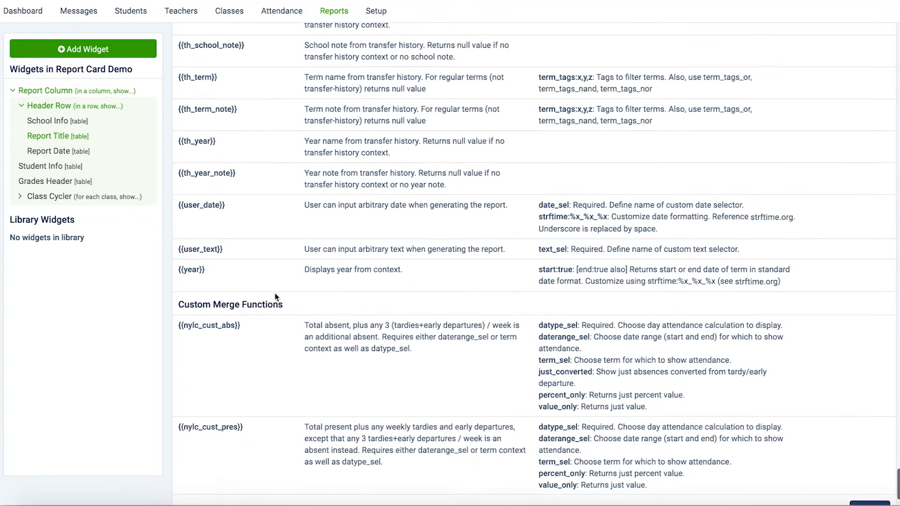
pyautogui.moveTo(228, 370); pyautogui.dragTo(179, 370)
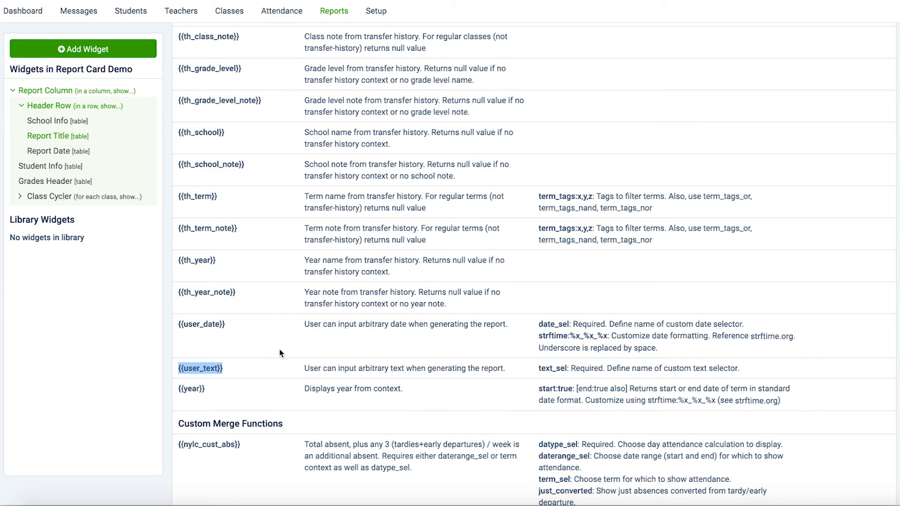
pyautogui.scroll(20, 280, 354)
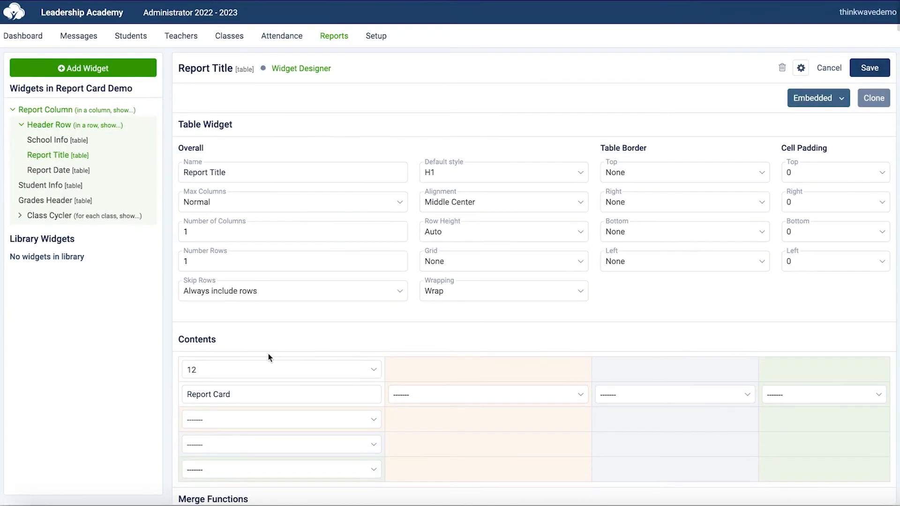
pyautogui.moveTo(253, 394); pyautogui.dragTo(155, 392)
pyautogui.write('{{user_text}}')
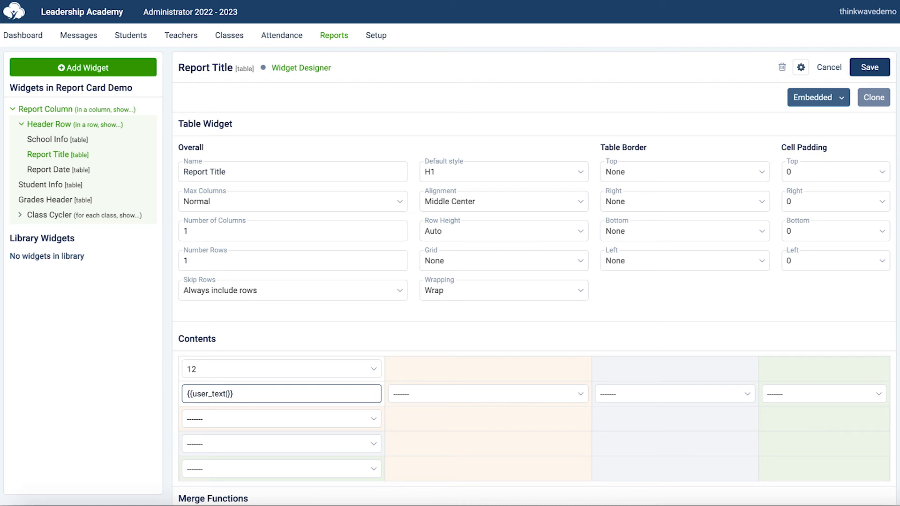
pyautogui.write('text_sel:Report_Title')
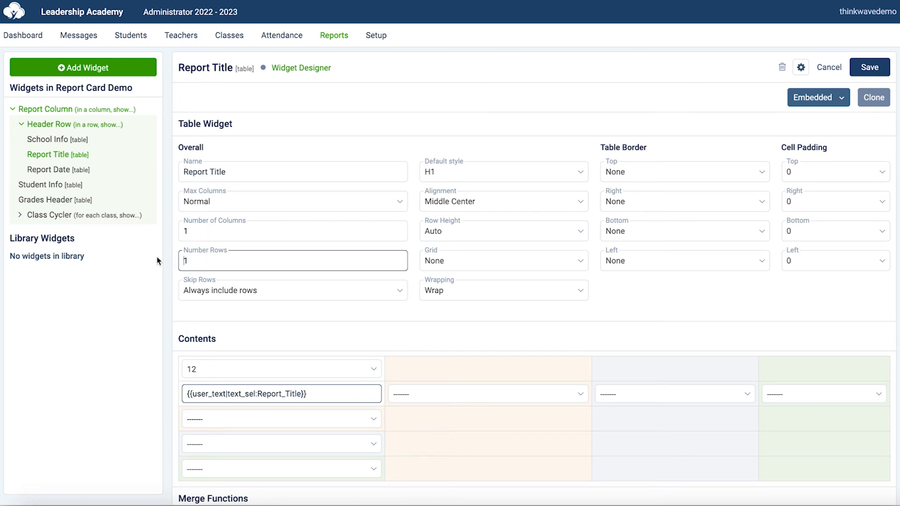
# Set the Report Title widget's number of rows to 2 and save it.
pyautogui.moveTo(212, 258); pyautogui.dragTo(176, 263)
pyautogui.write('2')
pyautogui.click(870, 71)
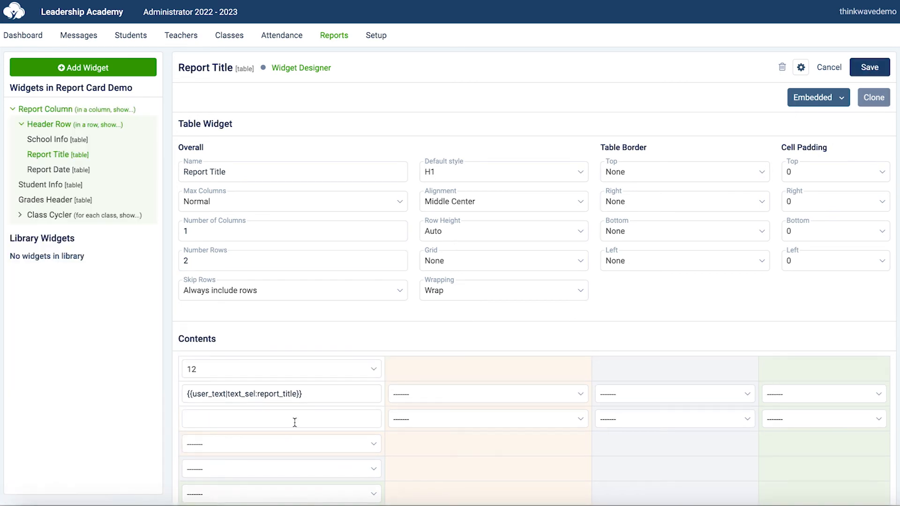
# Copy {{term}} from the Merge Functions reference into the Report Title's second row and extend it to {{term|term_sel:Term_Select}}.
pyautogui.scroll(-20, 289, 425)
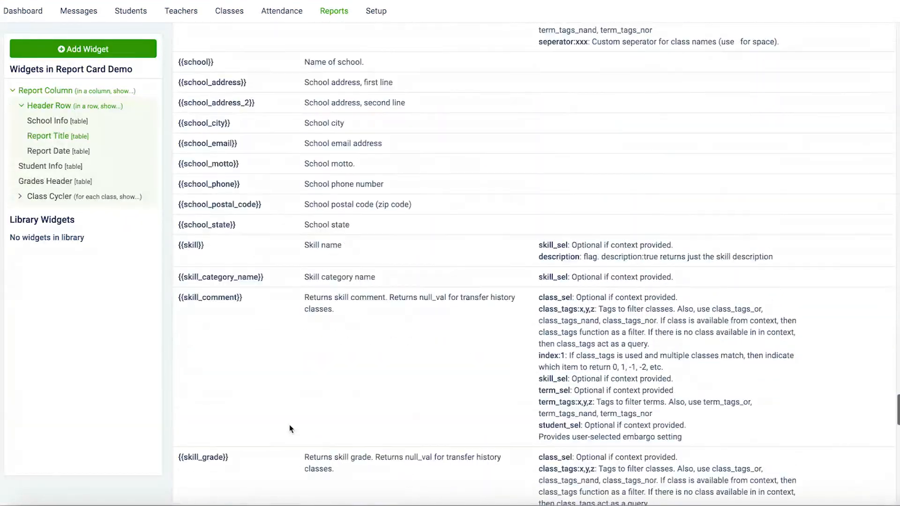
pyautogui.moveTo(206, 173); pyautogui.dragTo(176, 176)
pyautogui.hotkey('ctrl', 'c')
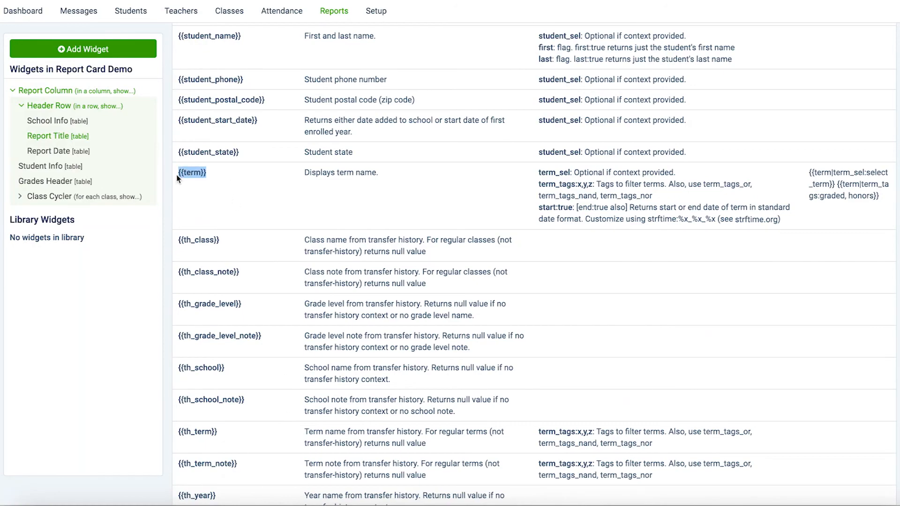
pyautogui.scroll(20, 278, 200)
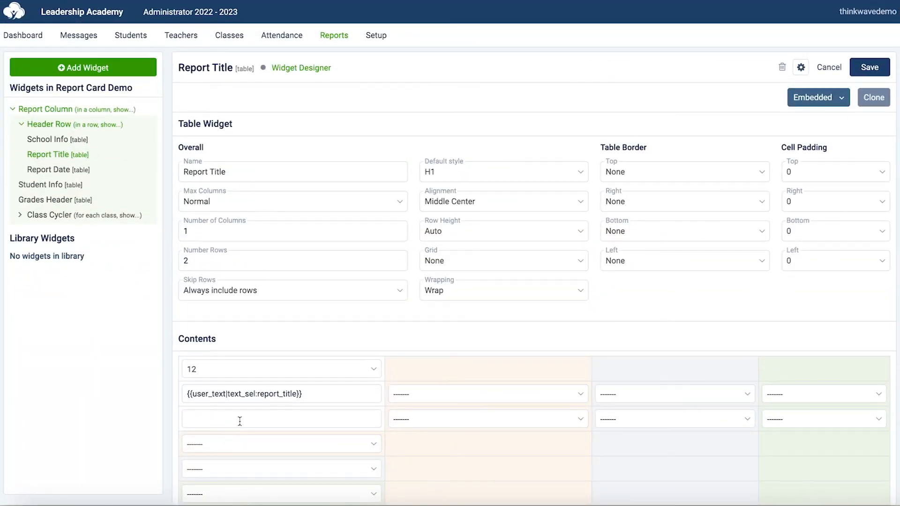
pyautogui.click(240, 421)
pyautogui.hotkey('ctrl', 'v')
pyautogui.write('|')
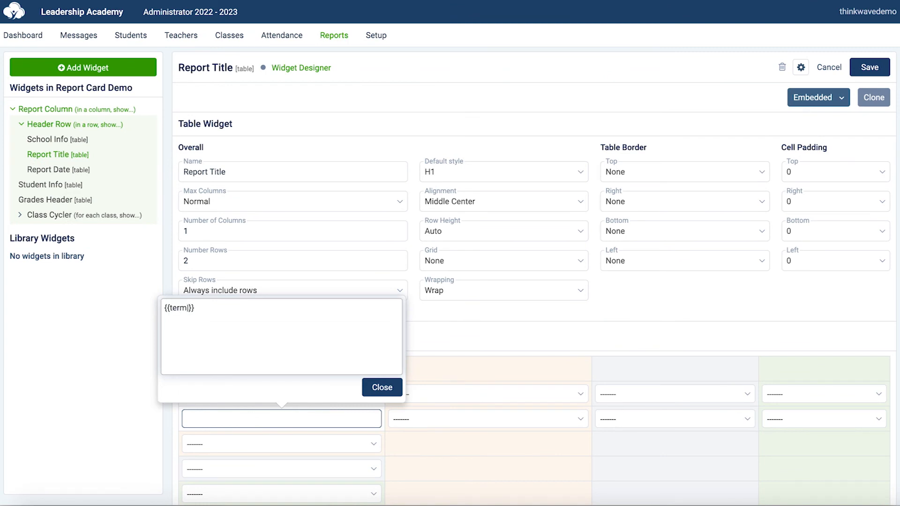
pyautogui.write('term_sel:Term_Select')
pyautogui.click(352, 402)
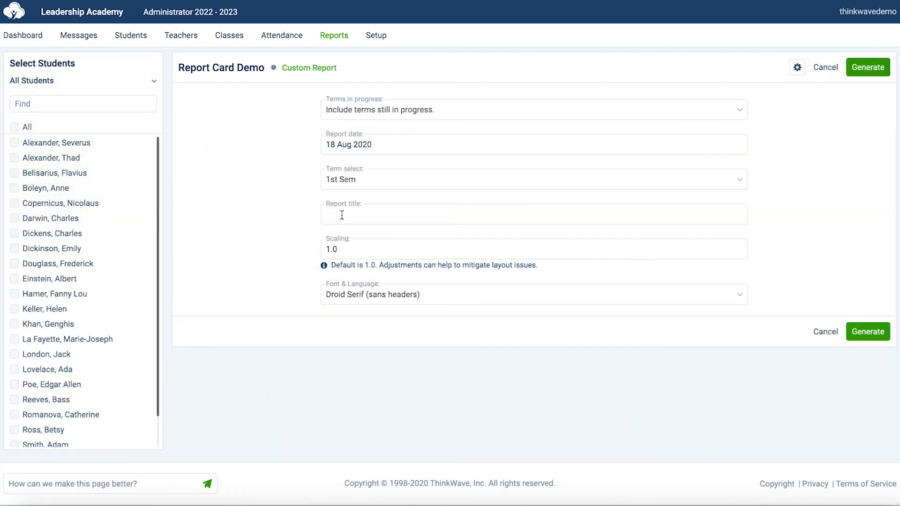
# Generate the report for the first student in the list with the report title Progress Report.
pyautogui.click(370, 215)
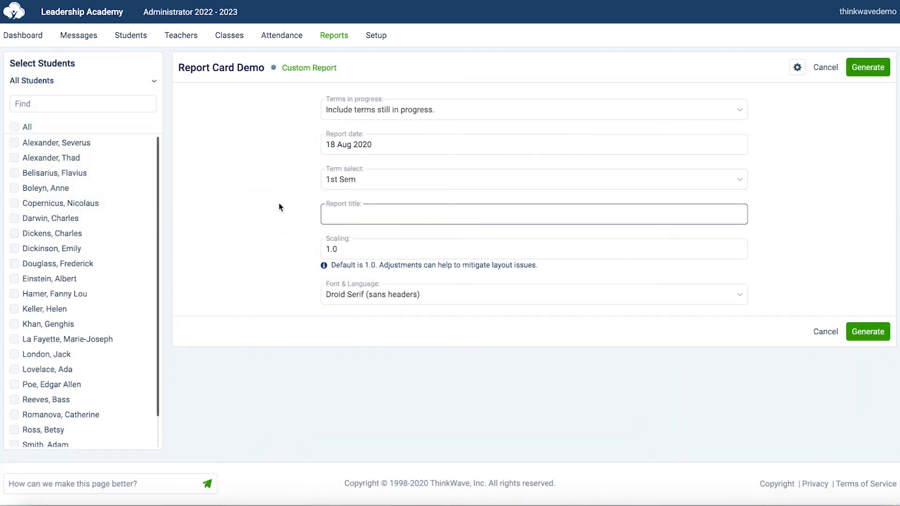
pyautogui.write('Progress Report')
pyautogui.click(61, 144)
pyautogui.click(883, 68)
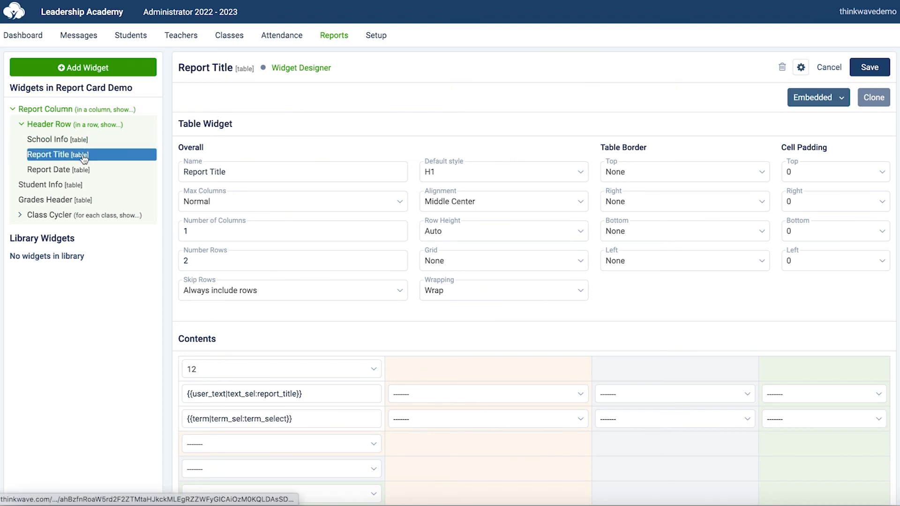
# Set the Student Info widget's number of columns to 2 and save it.
pyautogui.click(61, 186)
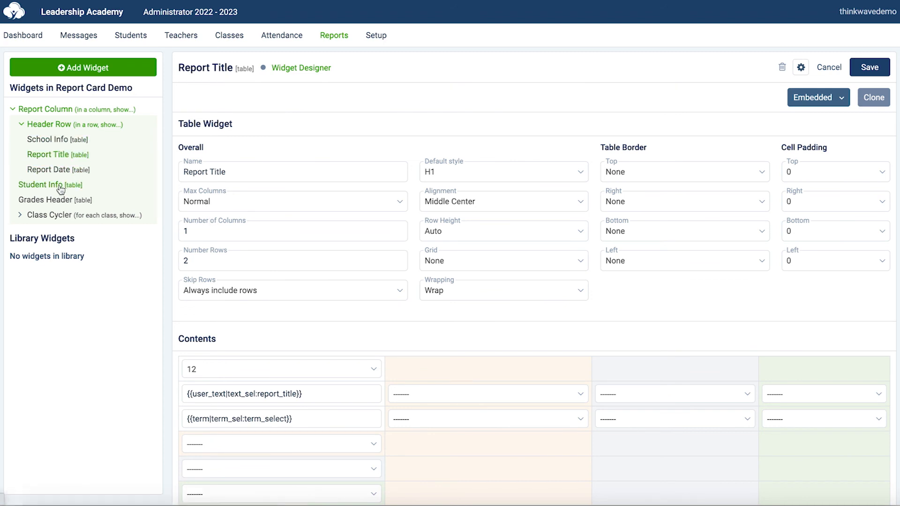
pyautogui.moveTo(287, 234); pyautogui.dragTo(185, 229)
pyautogui.write('2')
pyautogui.click(870, 66)
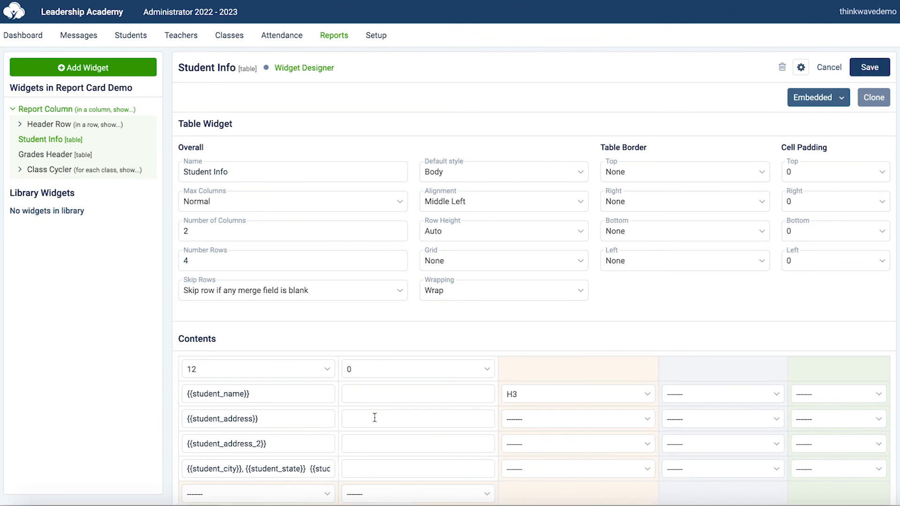
# Set the width of both Student Info columns to 6.
pyautogui.click(297, 369)
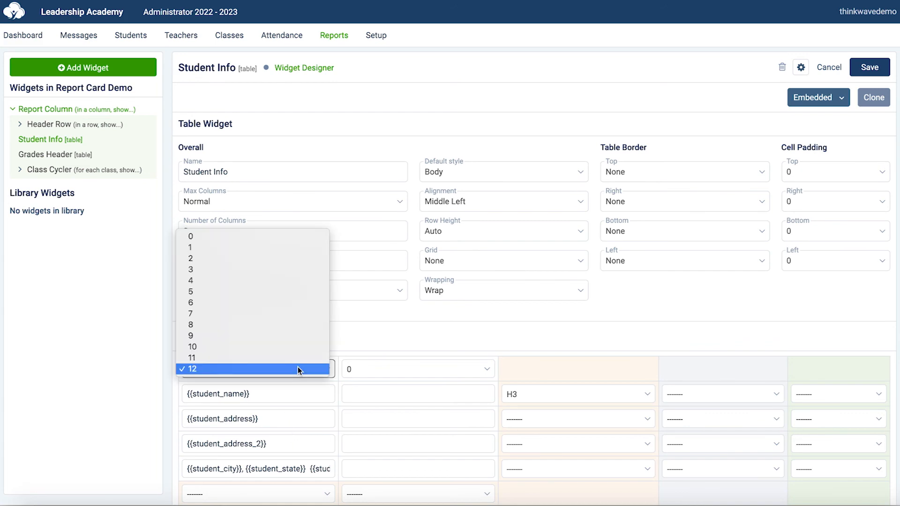
pyautogui.click(301, 303)
pyautogui.click(454, 370)
pyautogui.click(441, 437)
# Copy the {{custom_field_student|cfs_sel:date_of_birth}} example from the Merge Functions reference into the second column of the student address row.
pyautogui.scroll(-20, 341, 414)
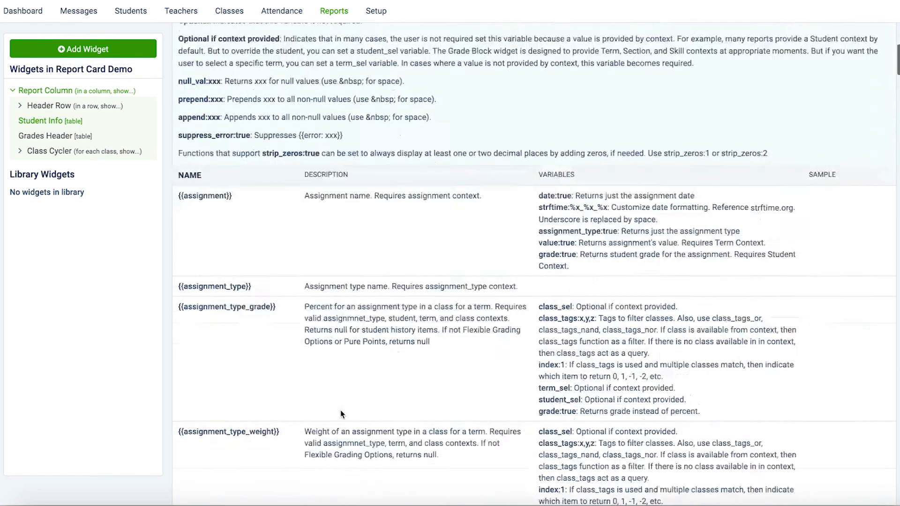
pyautogui.scroll(-5, 341, 413)
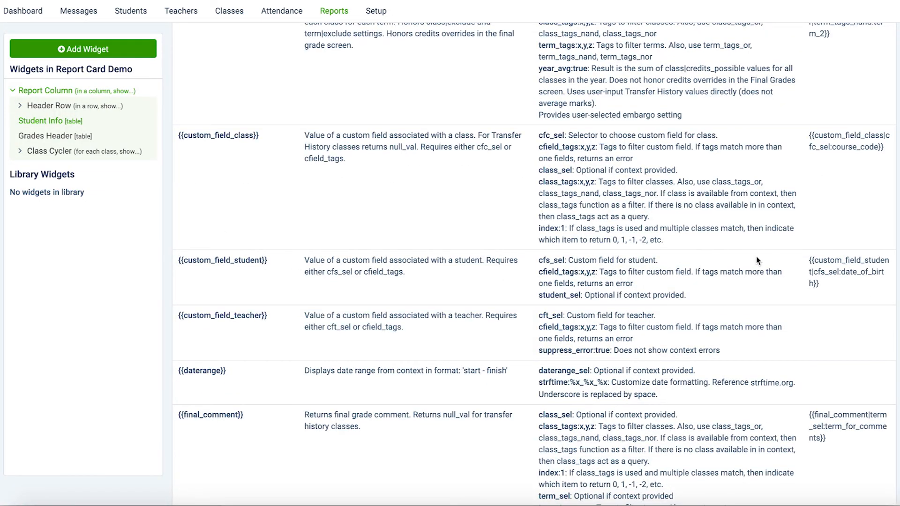
pyautogui.moveTo(809, 260); pyautogui.dragTo(820, 285)
pyautogui.hotkey('ctrl', 'c')
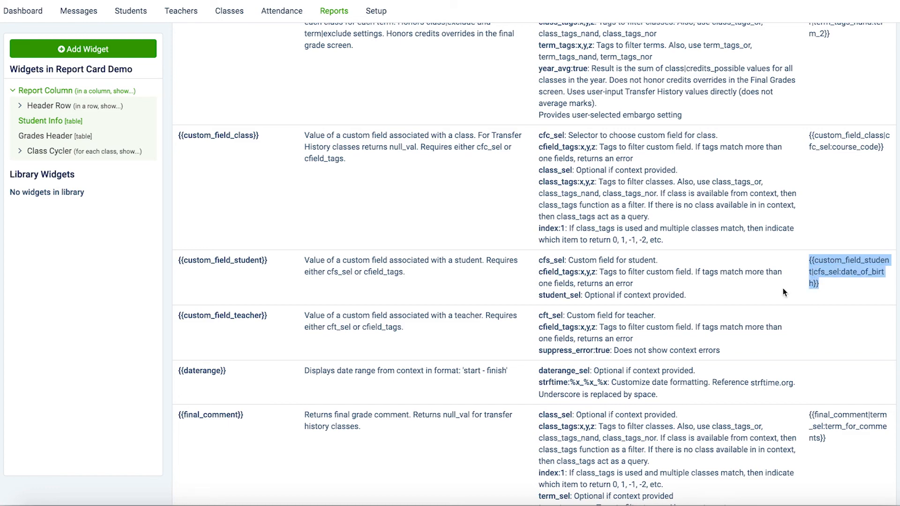
pyautogui.scroll(20, 628, 268)
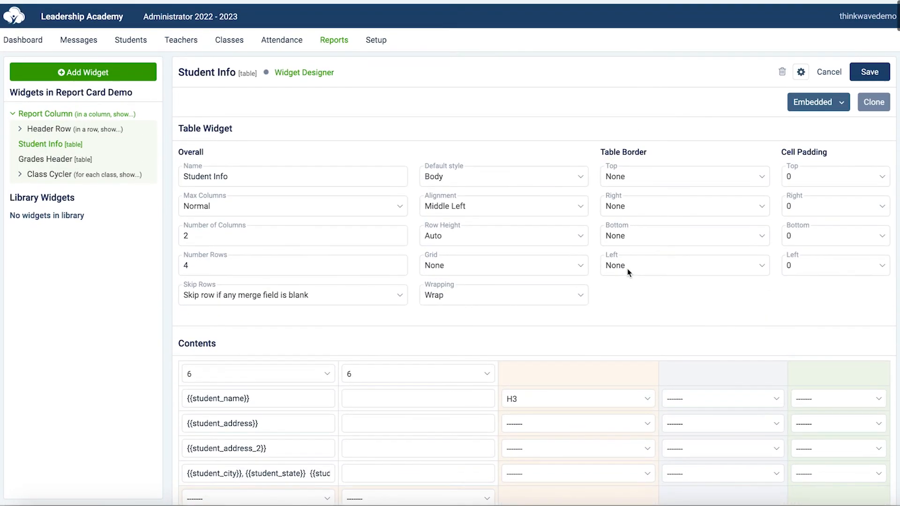
pyautogui.click(407, 420)
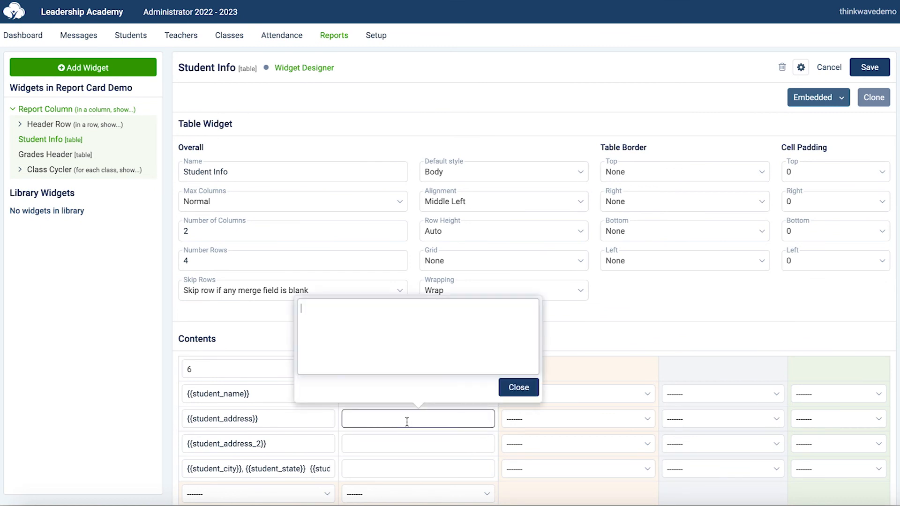
pyautogui.hotkey('ctrl', 'v')
# Add the label "Birth Date: " in front of the date of birth merge function.
pyautogui.click(444, 308)
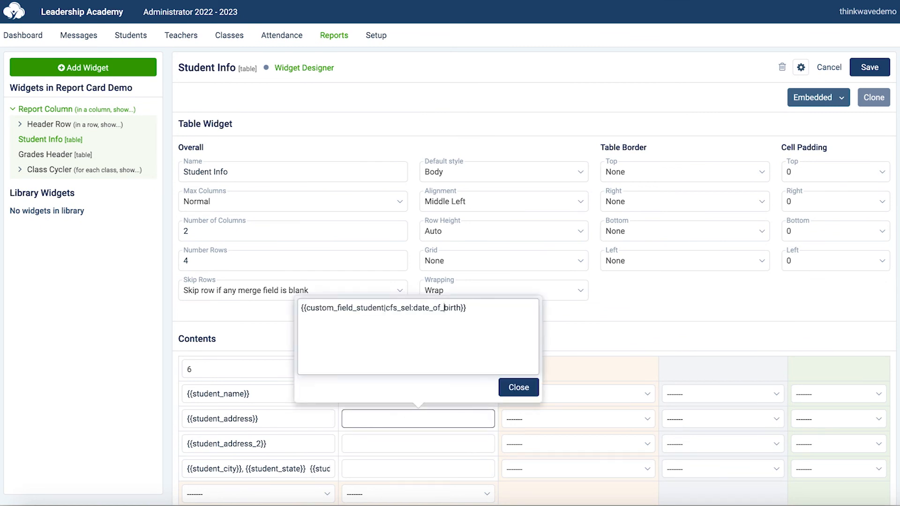
pyautogui.press('Left')
pyautogui.press('Left')
pyautogui.write('Birth Date:L')
pyautogui.press('BackSpace')
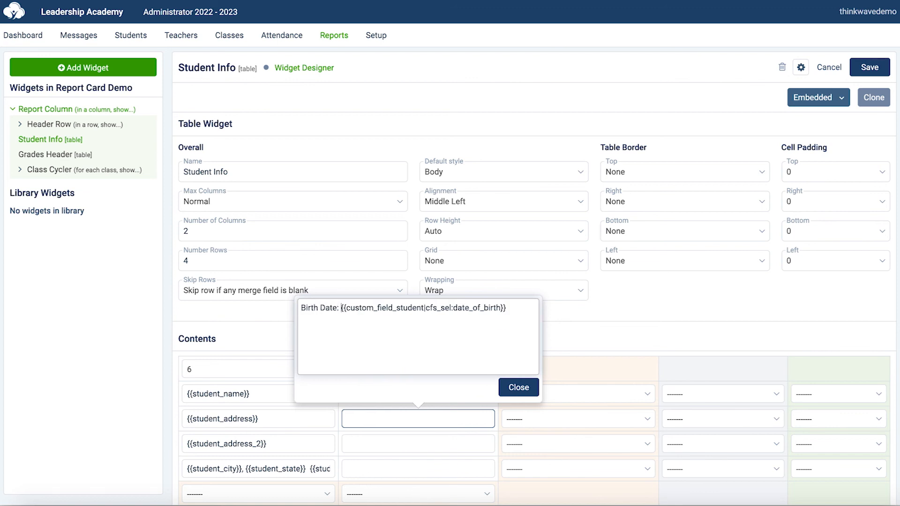
pyautogui.click(519, 393)
# Enter "Citizenship: {{custom_field_student|cfs_sel:citizenship}}" in the second column of the student city row and save the Student Info widget.
pyautogui.click(447, 469)
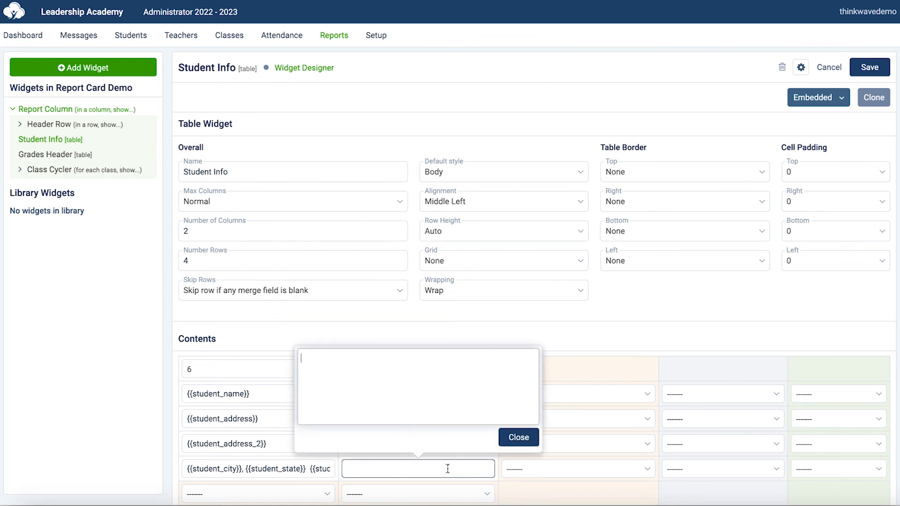
pyautogui.write('Citizenship: {{custom_field_student|cfs_sel:citizenship}}')
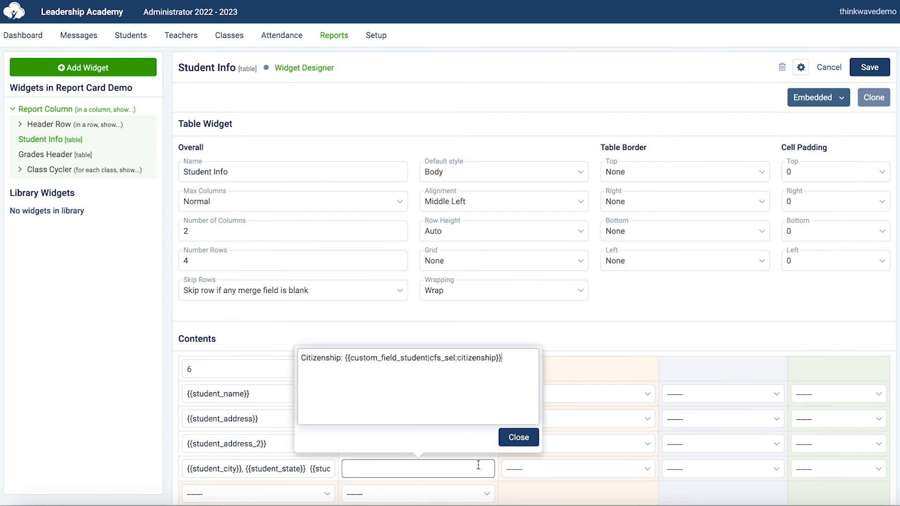
pyautogui.click(519, 438)
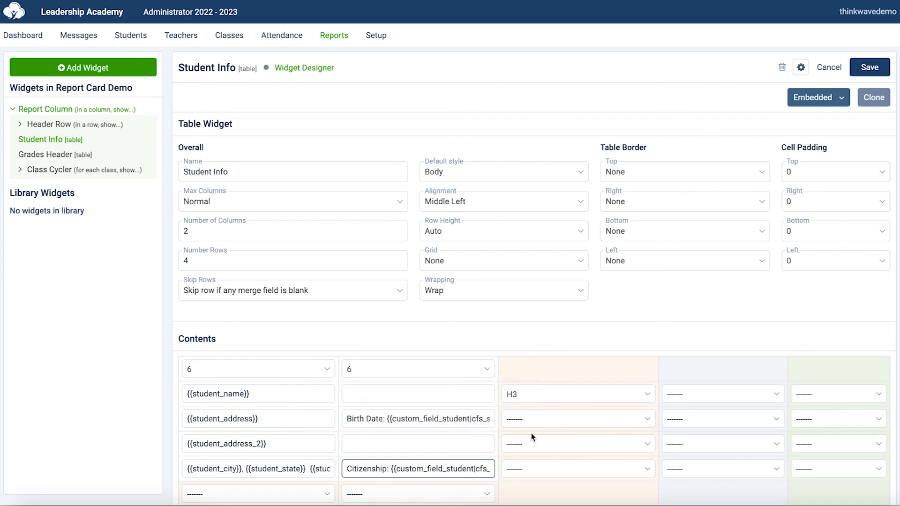
pyautogui.click(869, 68)
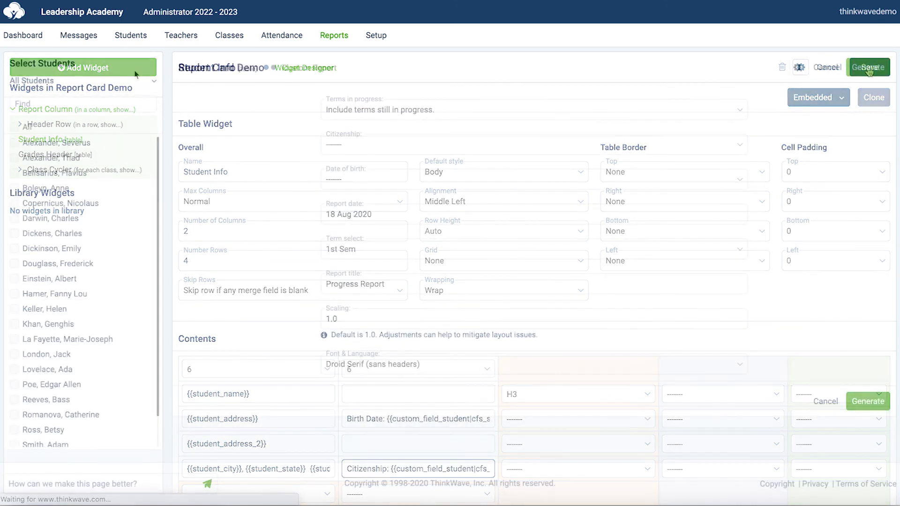
# Assign the Citizenship custom field to the report's Citizenship selector and Date of Birth to its Date of birth selector.
pyautogui.click(538, 146)
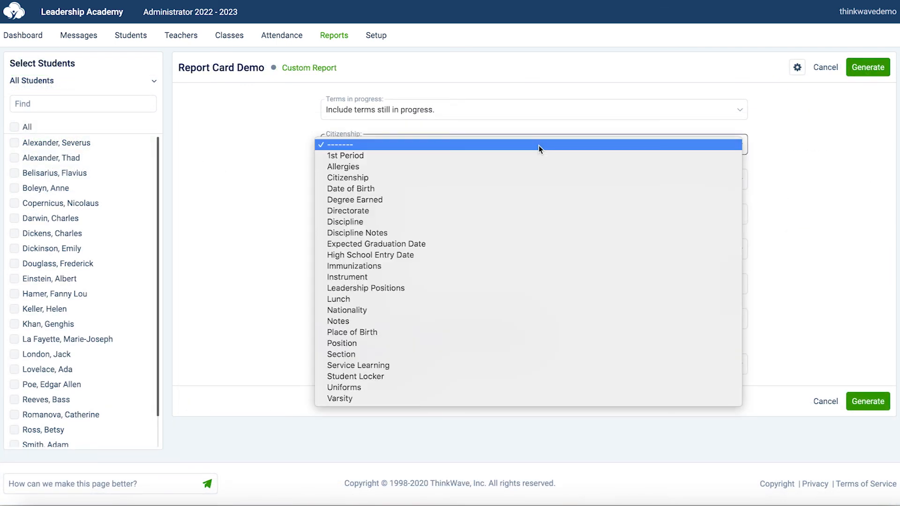
pyautogui.click(532, 177)
pyautogui.click(532, 182)
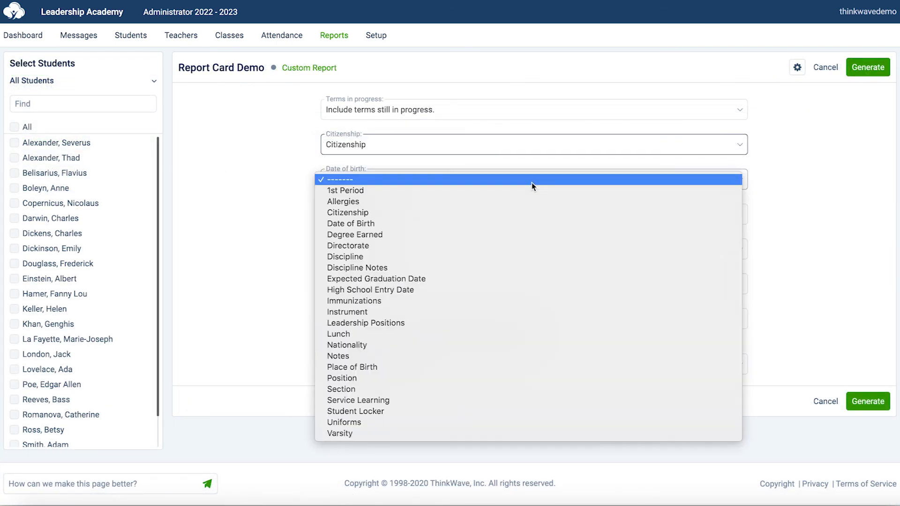
pyautogui.click(524, 223)
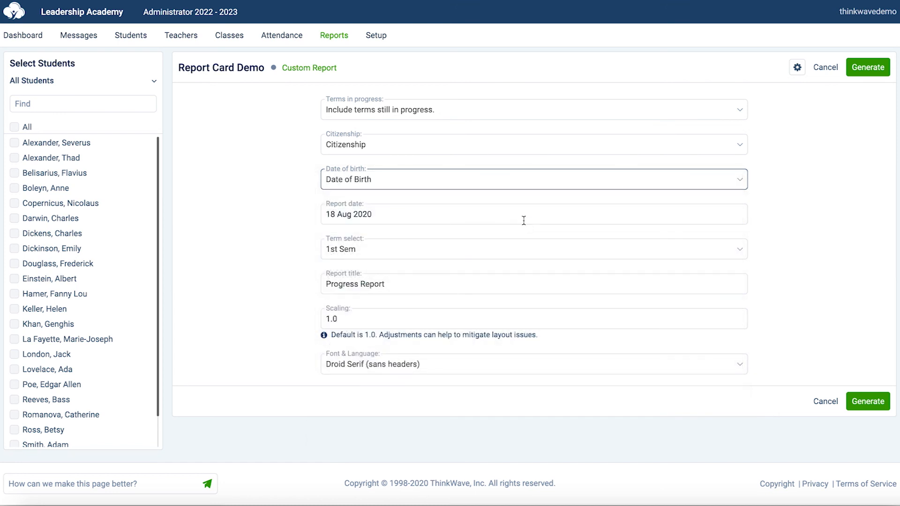
# Generate the Report Card Demo for the first student in the list.
pyautogui.click(61, 145)
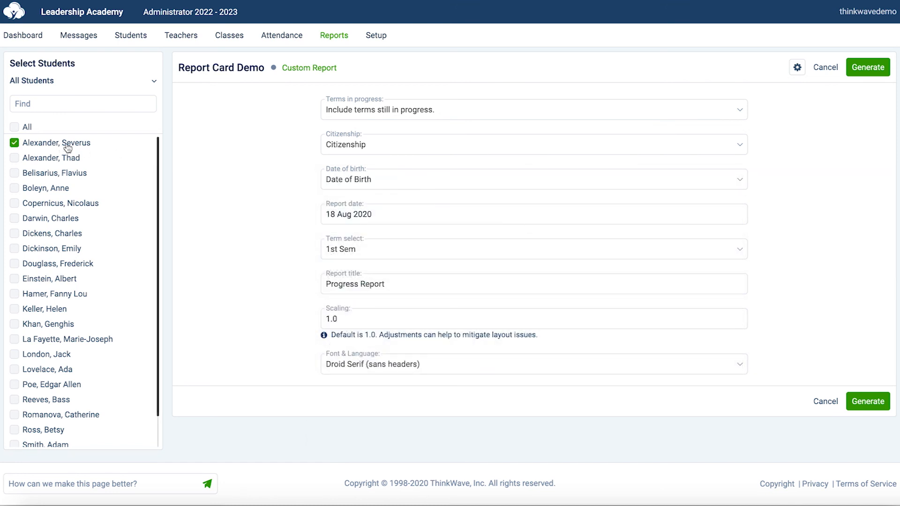
pyautogui.click(867, 69)
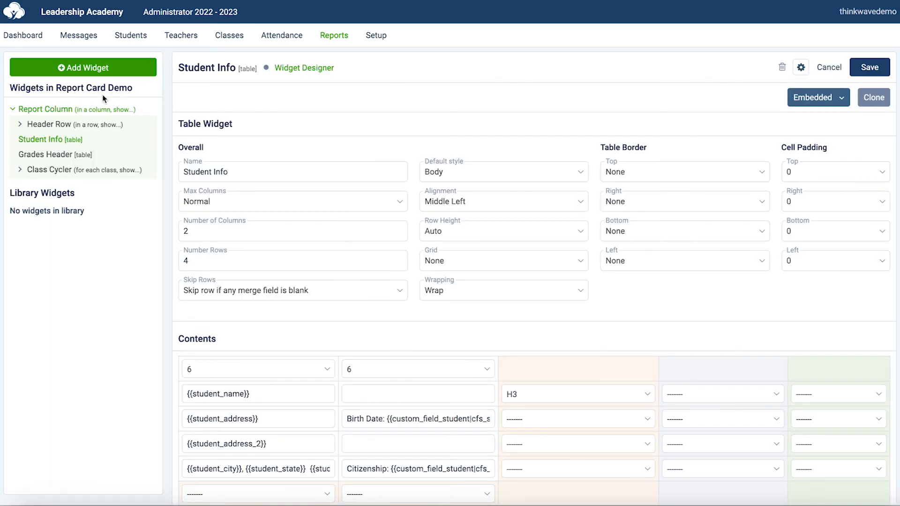
# Add a Text widget named "Grade Legend" to the Report Card Demo.
pyautogui.click(83, 70)
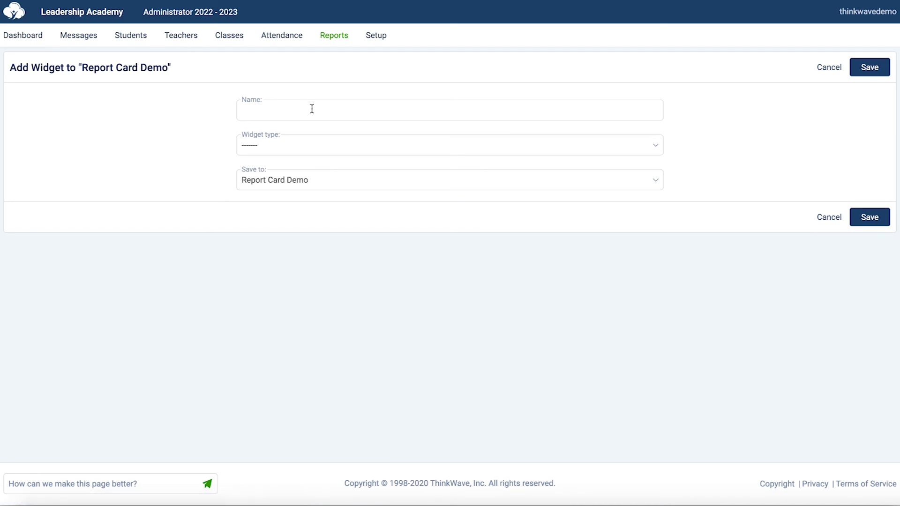
pyautogui.write('Grade Legend')
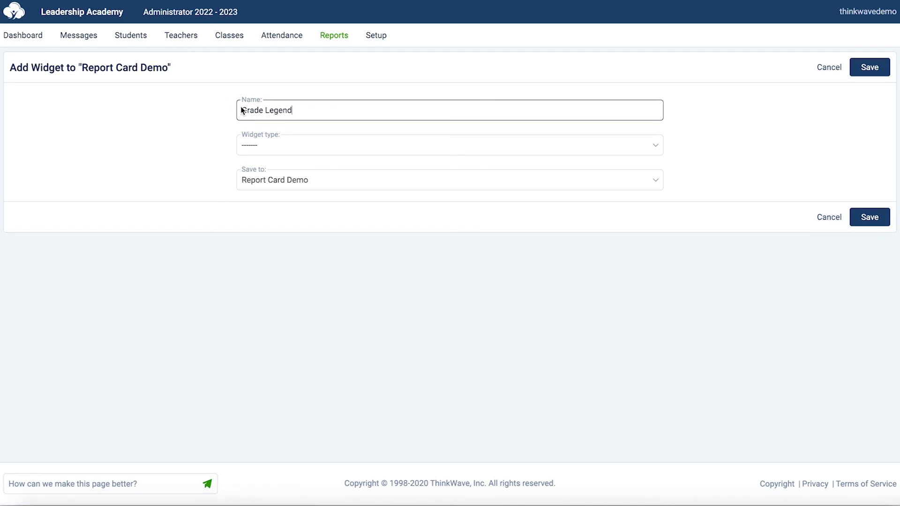
pyautogui.click(294, 147)
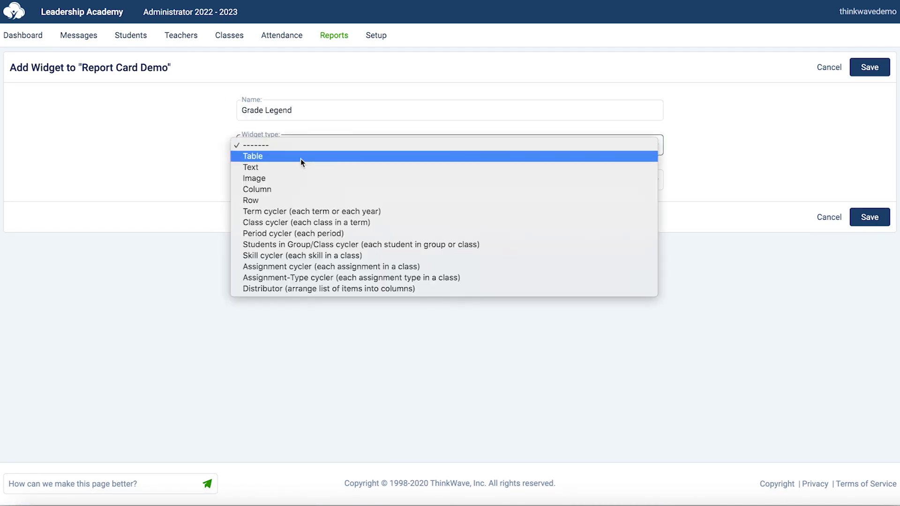
pyautogui.click(302, 170)
pyautogui.click(879, 70)
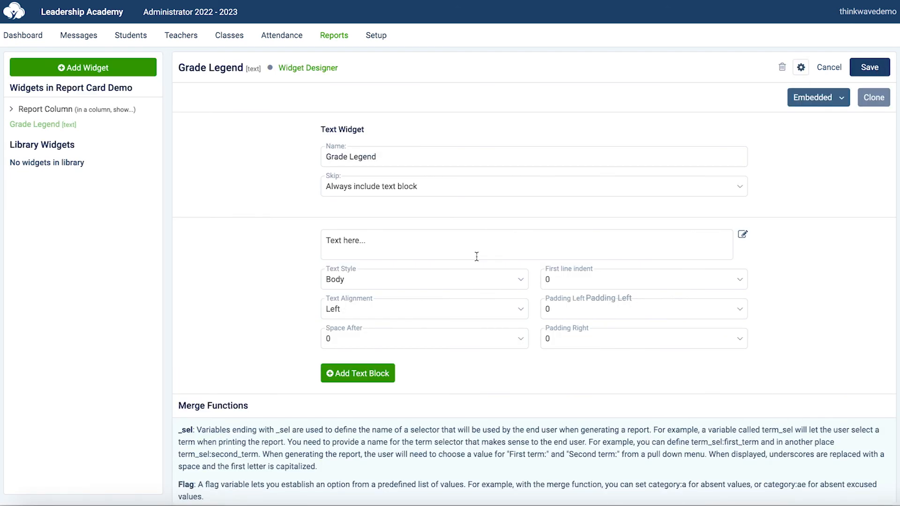
# Look up the grade ranges from A+ to F of the default Letter Grades scale in the school's final grade scales.
pyautogui.click(334, 36)
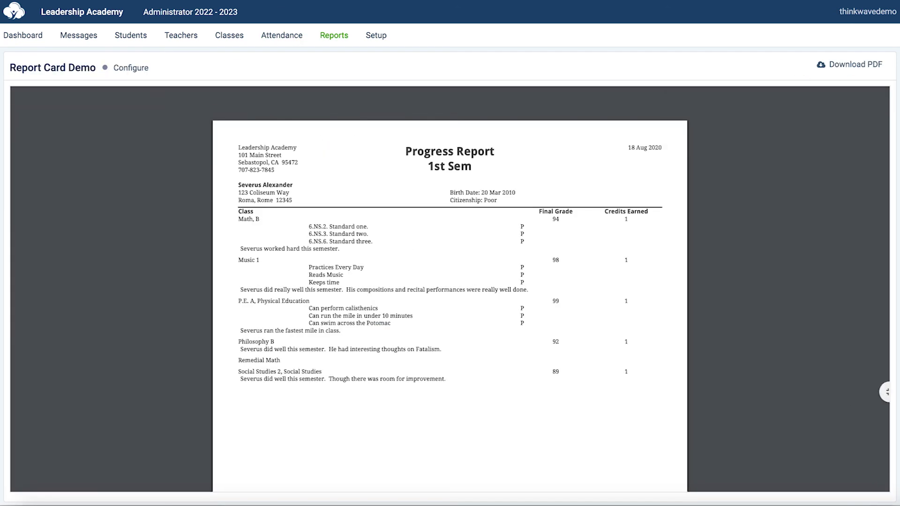
pyautogui.click(375, 35)
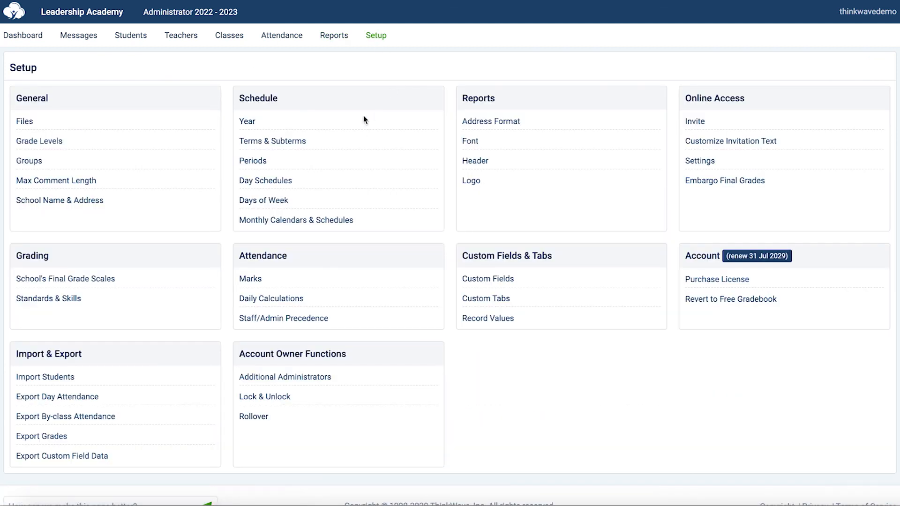
pyautogui.click(54, 280)
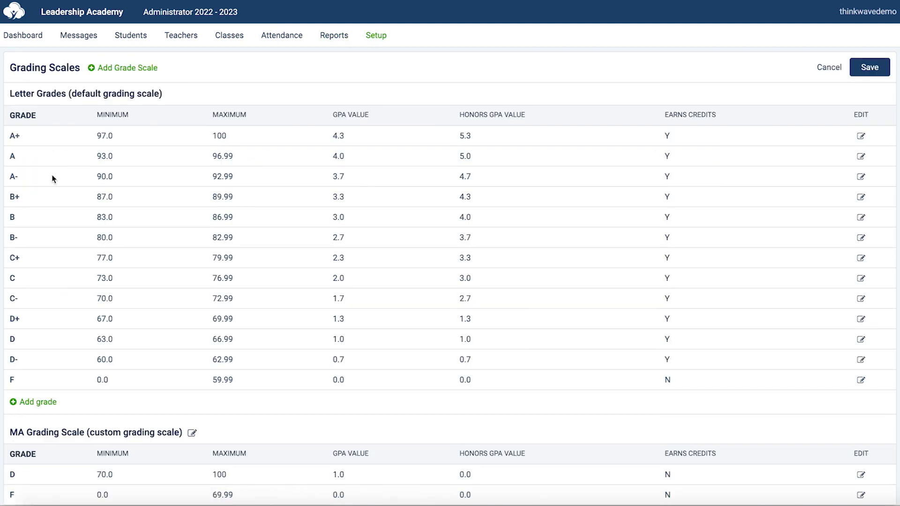
pyautogui.moveTo(5, 132); pyautogui.dragTo(697, 377)
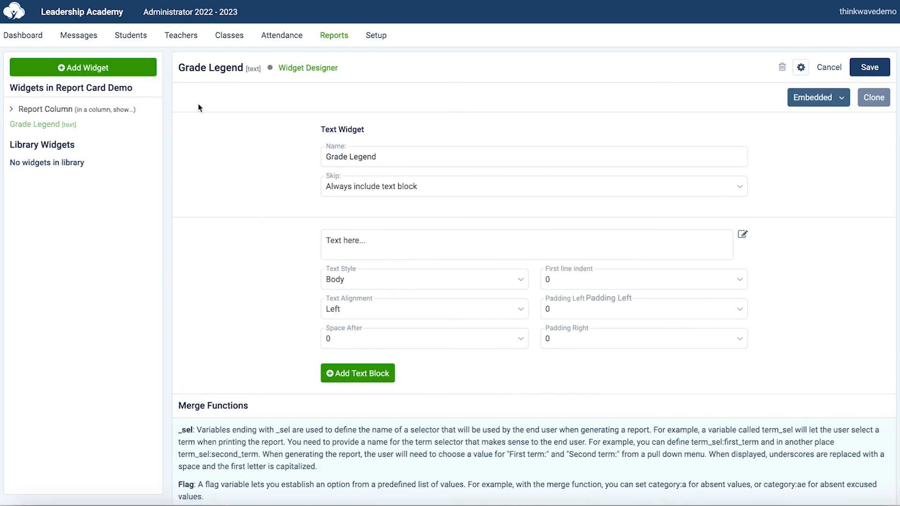
# Replace the Grade Legend placeholder text with the letter grades and their ranges, from "A+ 97.0 - 100" down to "F 0.0 - 59.99".
pyautogui.click(392, 244)
pyautogui.hotkey('ctrl', 'a')
pyautogui.hotkey('ctrl', 'v')
pyautogui.scroll(10, 422, 173)
pyautogui.click(345, 131)
pyautogui.press('BackSpace')
pyautogui.press('Tab')
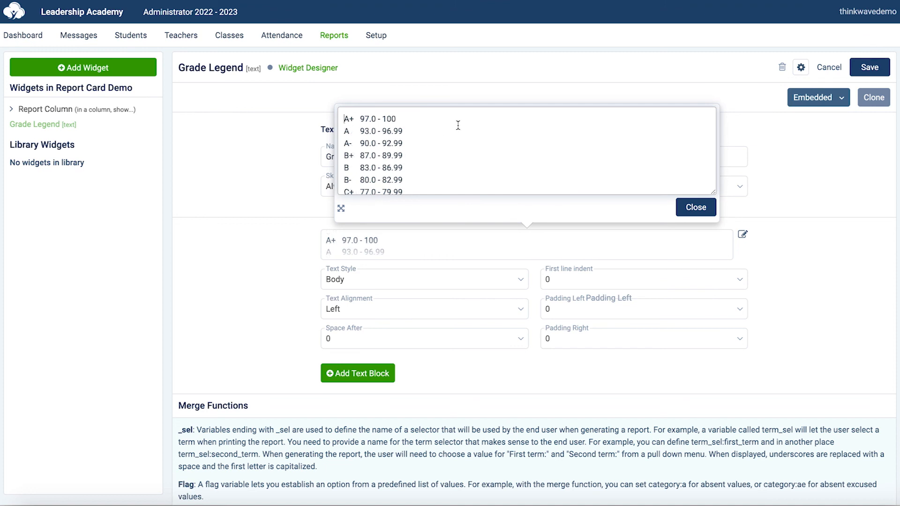
# Add the bold heading "<b> Grade Legend:</b>" and a blank line above the grade ranges, and save the widget.
pyautogui.press('Return')
pyautogui.press('Return')
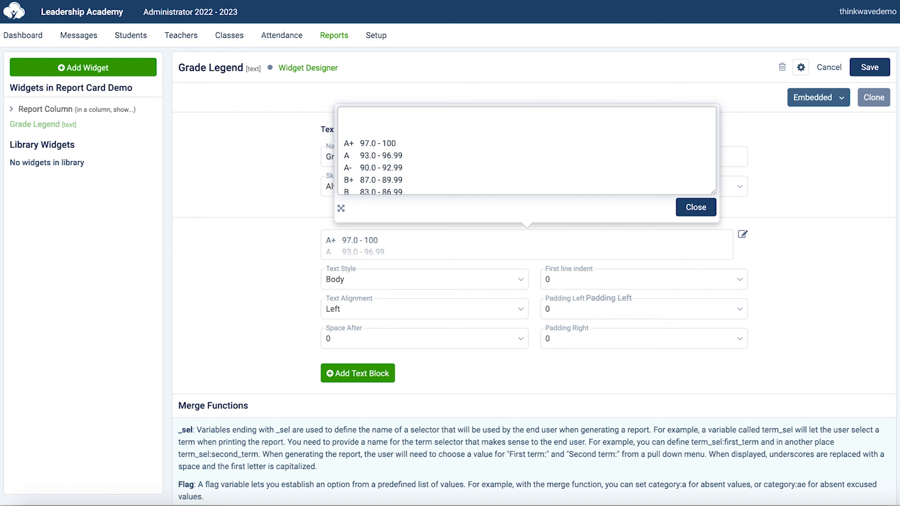
pyautogui.write('<b> Grade Legend:')
pyautogui.write('</b>')
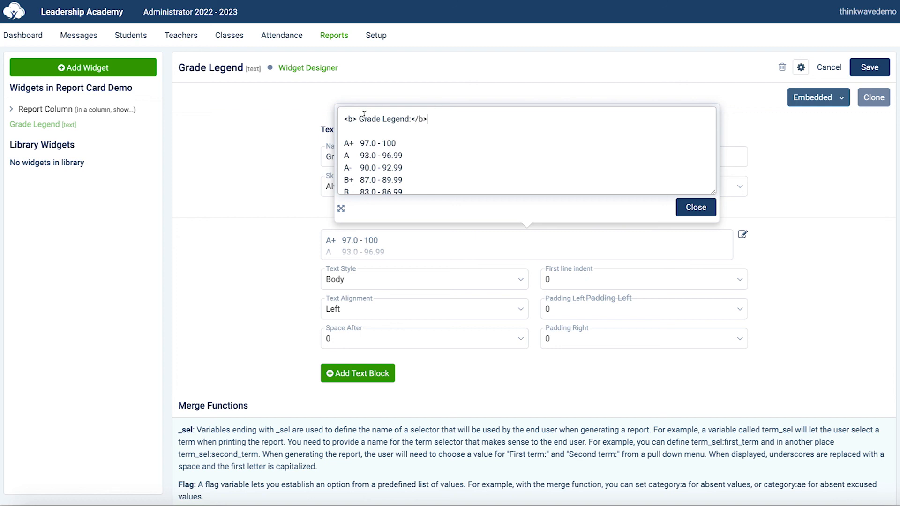
pyautogui.click(696, 209)
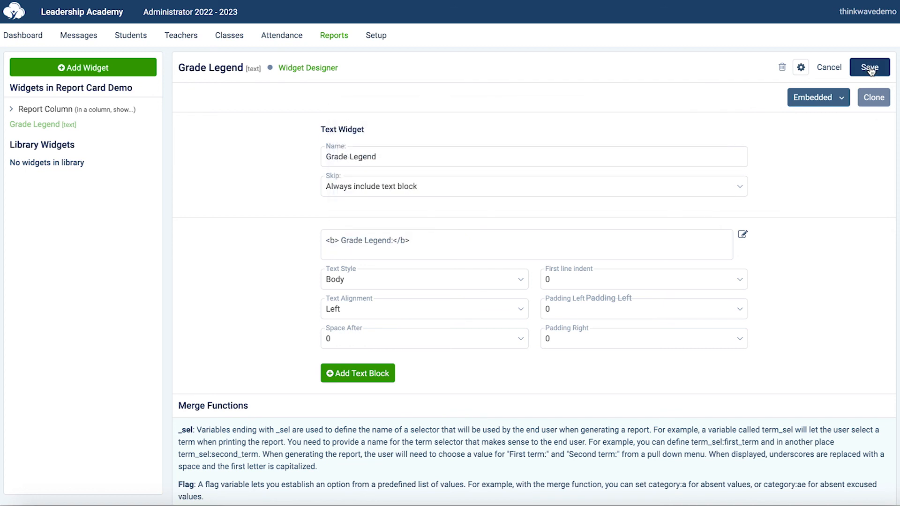
# Add two Single Space widgets below the Class Cycler in the Report Column.
pyautogui.click(106, 114)
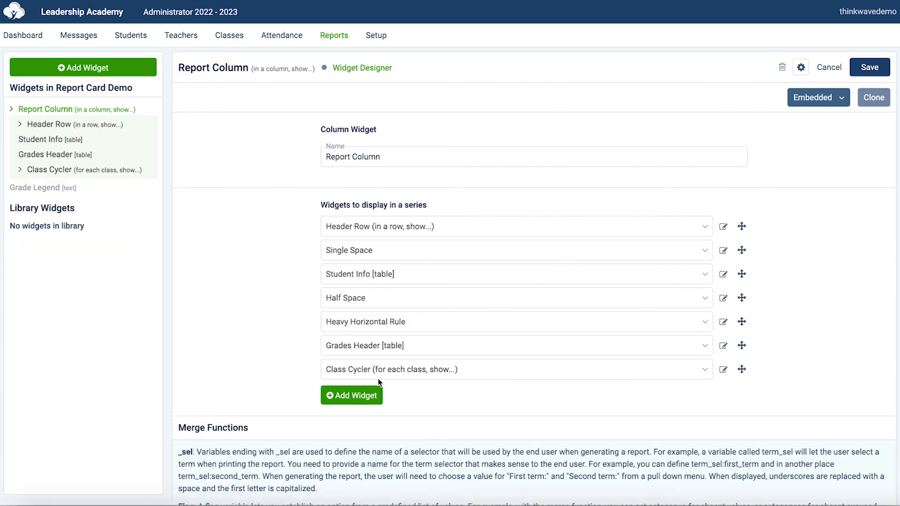
pyautogui.click(367, 397)
pyautogui.click(367, 396)
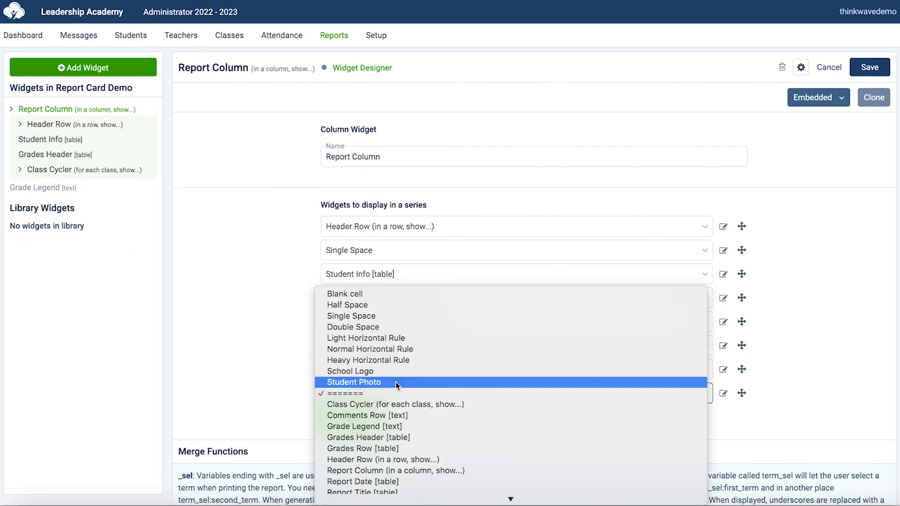
pyautogui.click(409, 319)
pyautogui.click(363, 420)
pyautogui.click(375, 417)
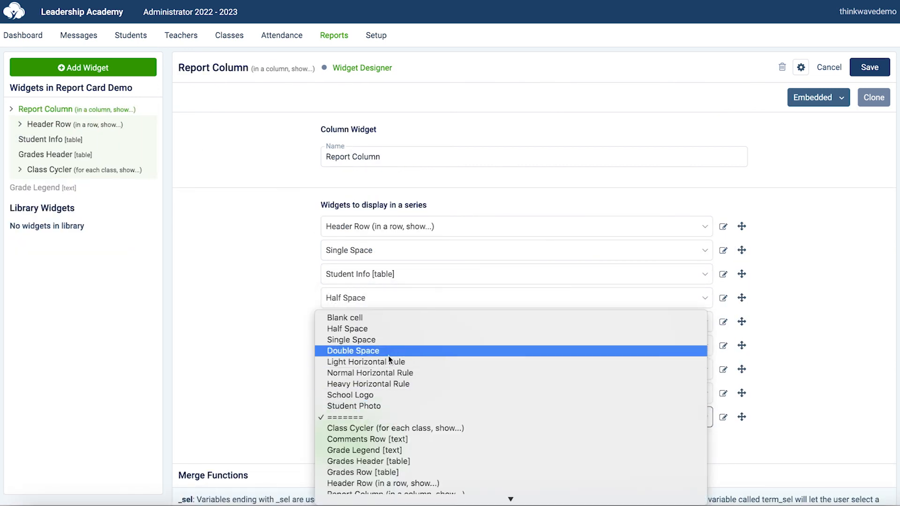
pyautogui.click(395, 341)
# Add the Grade Legend text widget at the end of the Report Column and save the column.
pyautogui.click(364, 446)
pyautogui.click(431, 441)
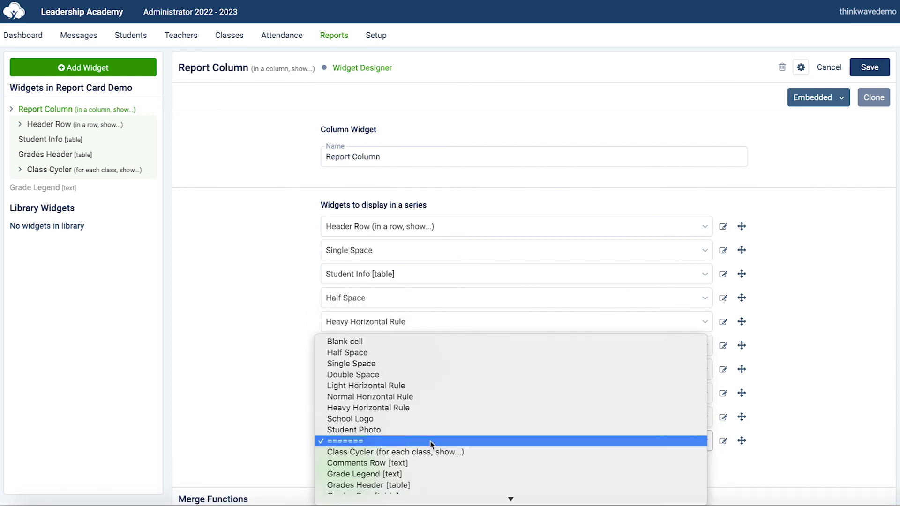
pyautogui.click(427, 475)
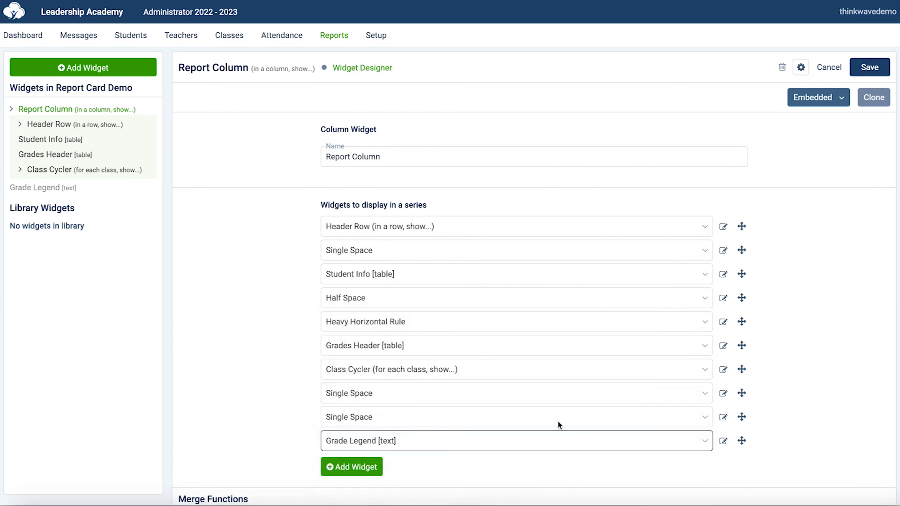
pyautogui.click(875, 73)
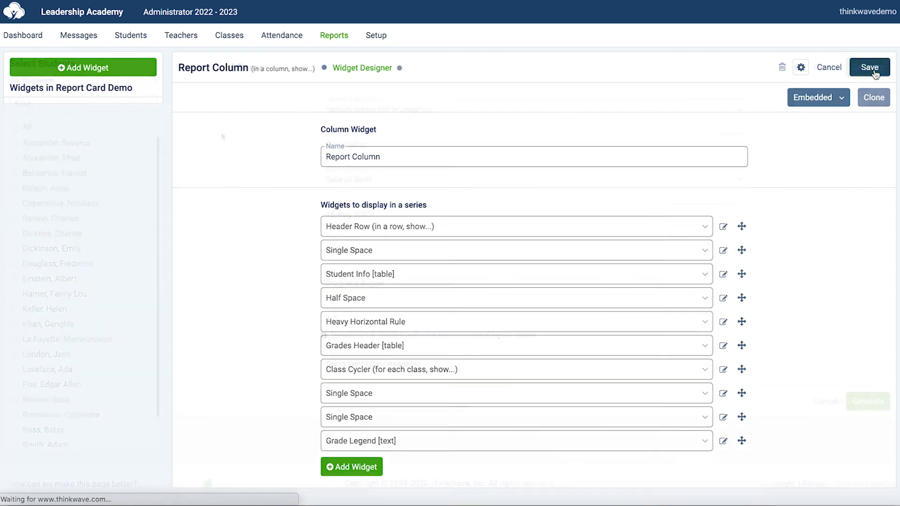
# Generate the report for the first listed student and check the grade legend beneath the class grades.
pyautogui.click(66, 143)
pyautogui.click(861, 74)
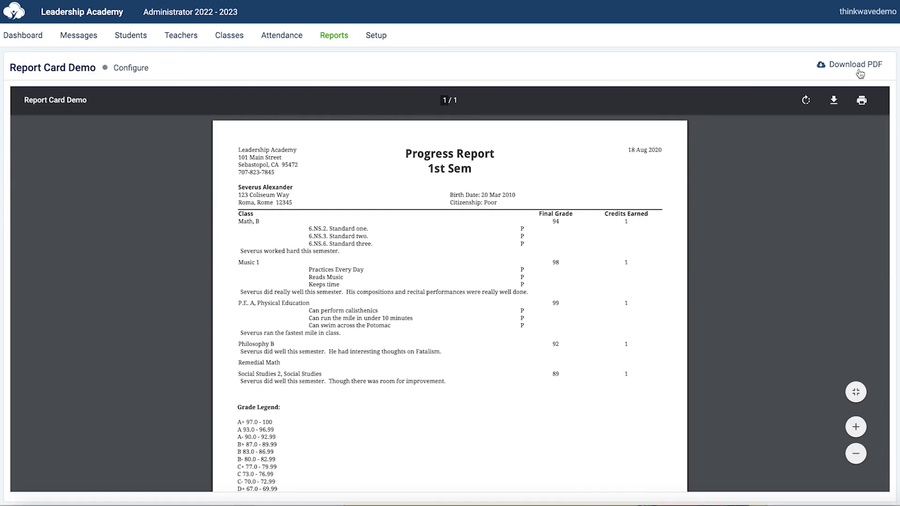
pyautogui.scroll(-3, 354, 342)
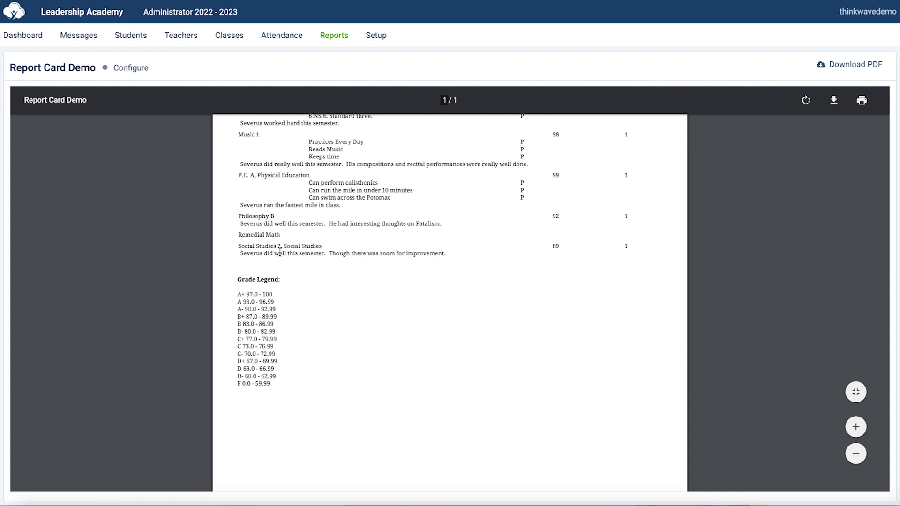
# Return to the report's configuration and examine the Scaling setting and the available Font & Language options.
pyautogui.click(142, 69)
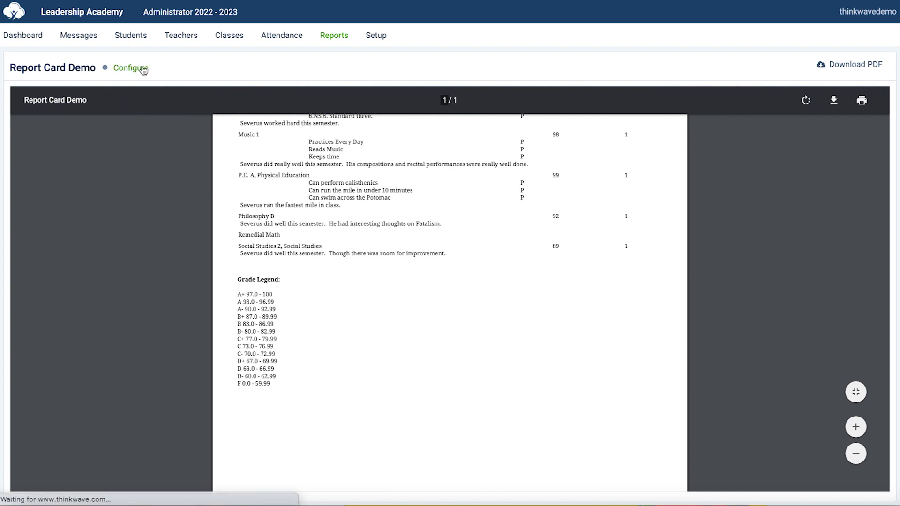
pyautogui.click(415, 323)
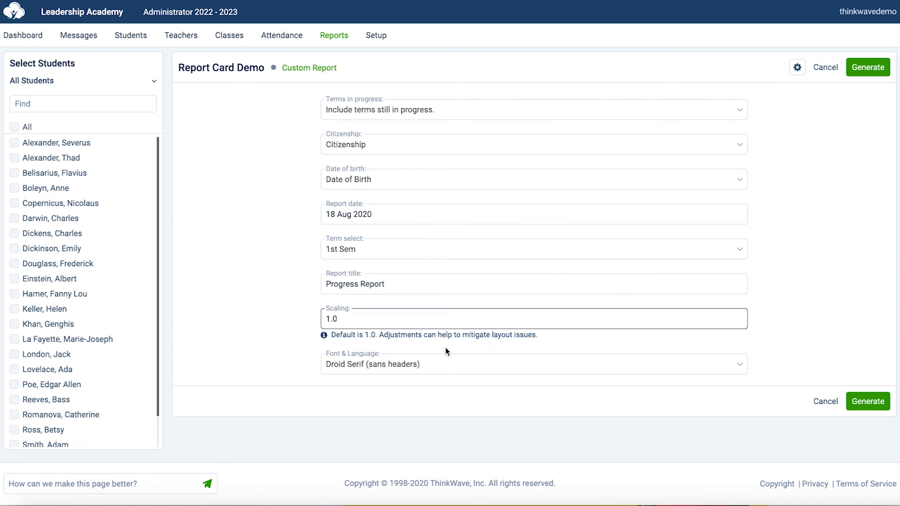
pyautogui.click(437, 364)
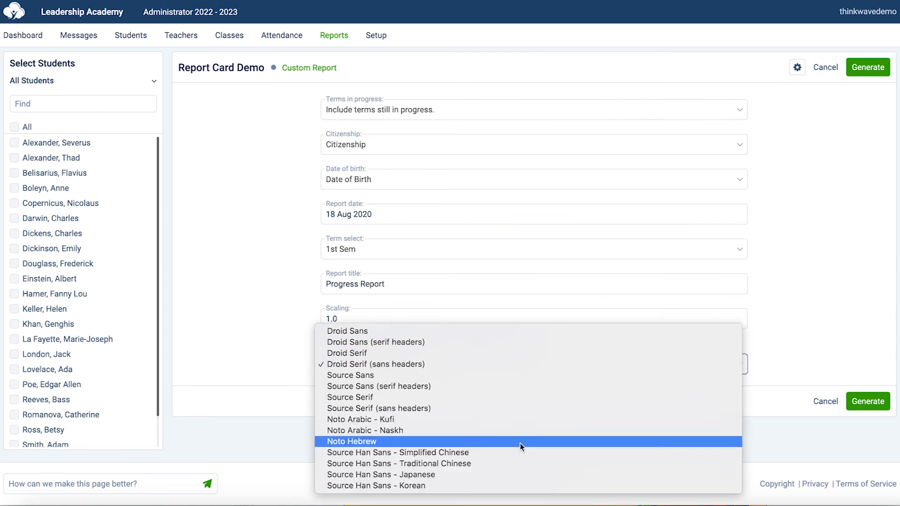
pyautogui.click(820, 360)
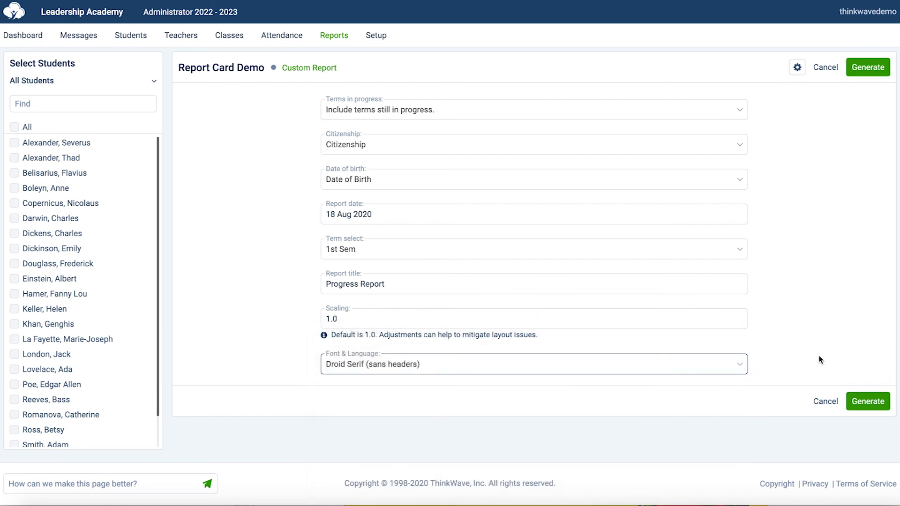
pyautogui.click(815, 279)
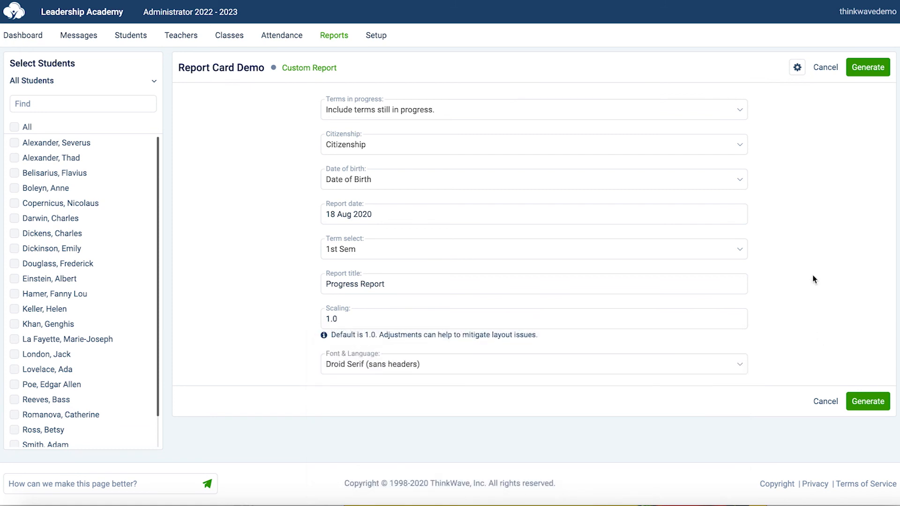